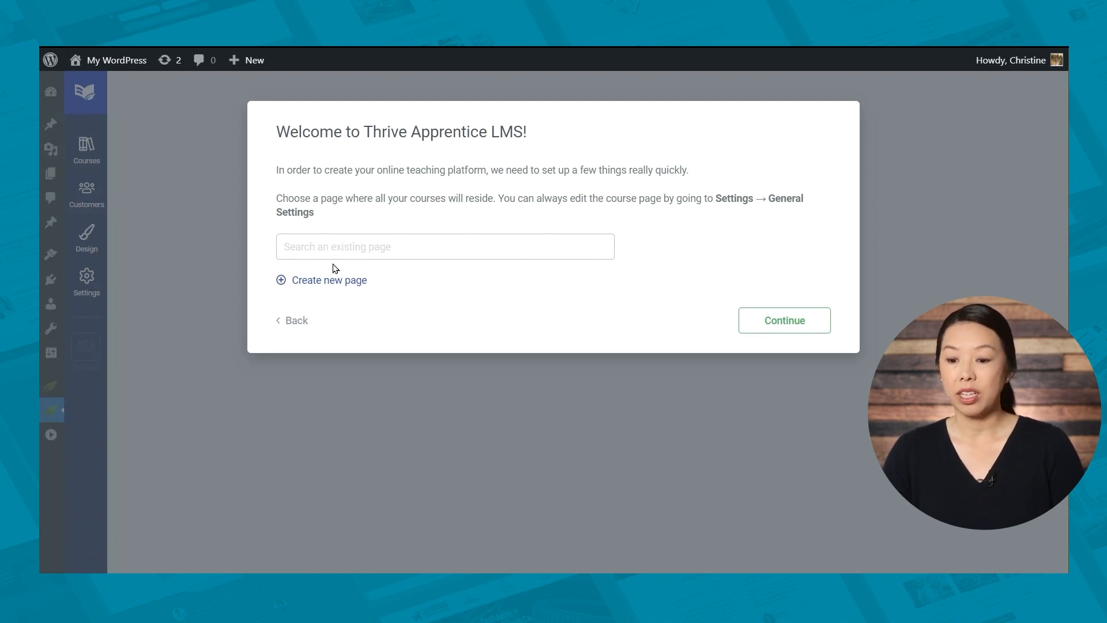
Create a new page titled "Courses" to hold all courses and continue the initial setup
left_click(304, 281)
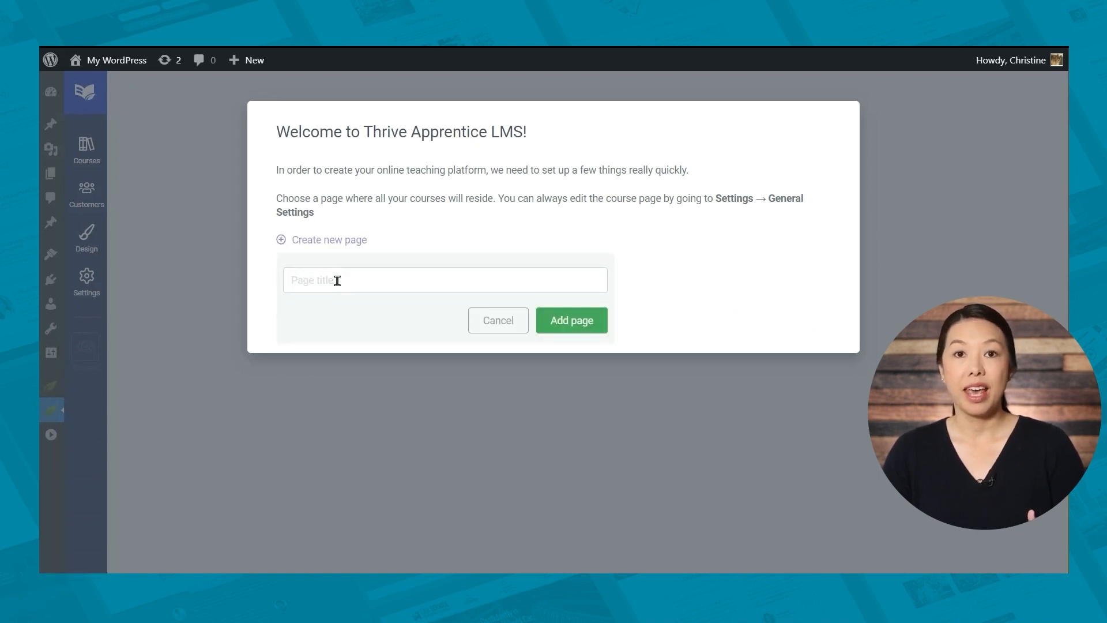
type("Courses")
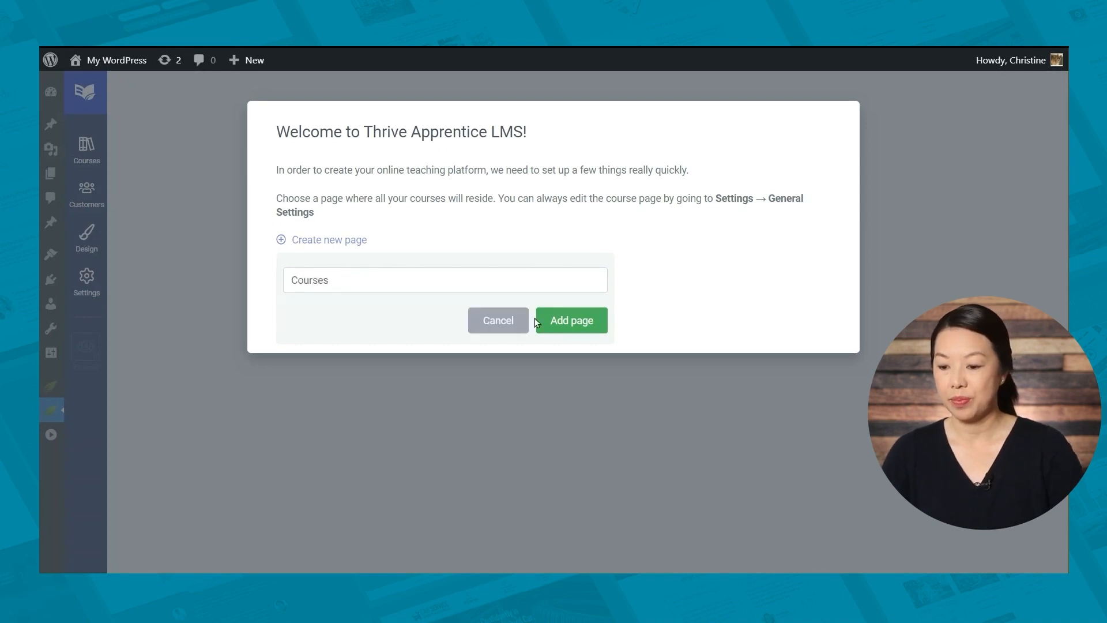
left_click(586, 323)
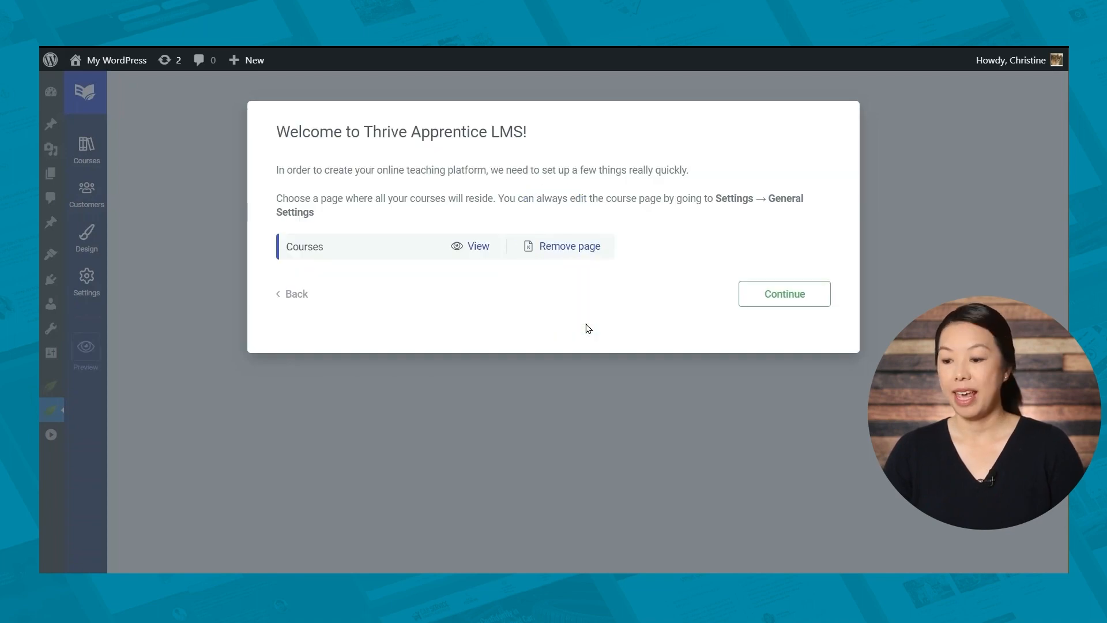
left_click(805, 292)
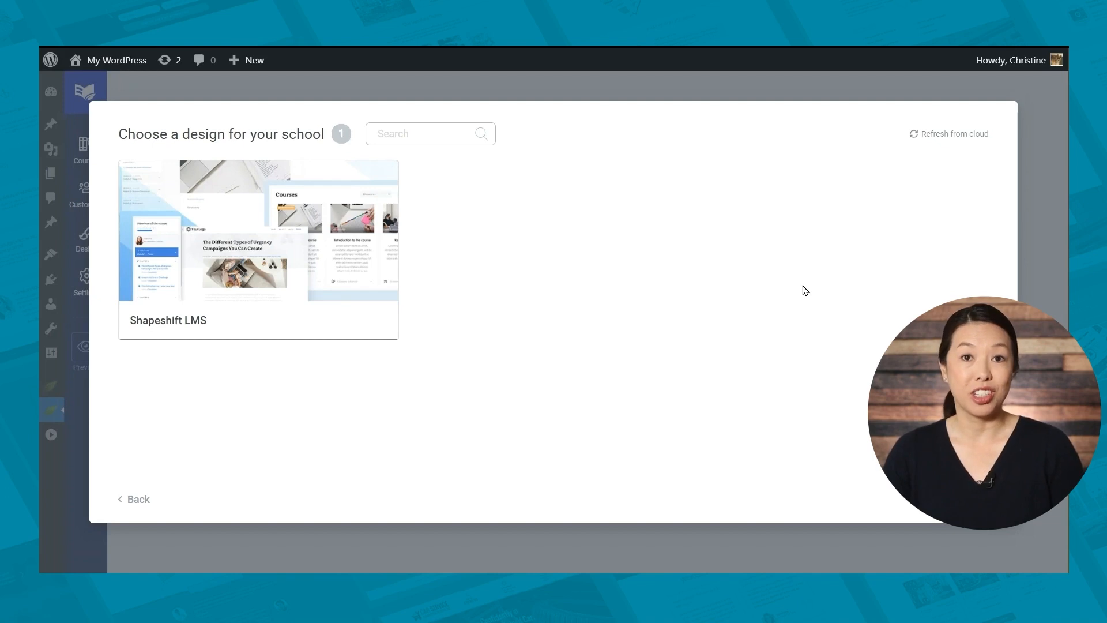
Download the Shapeshift LMS design for the school and start the school wizard
mouse_move(316, 268)
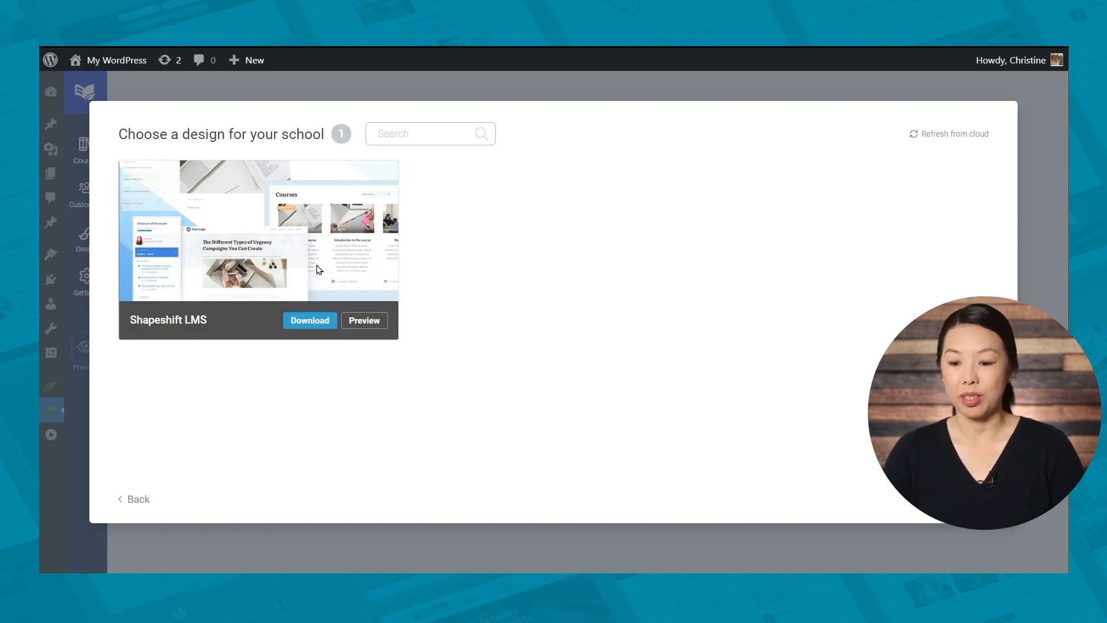
left_click(307, 324)
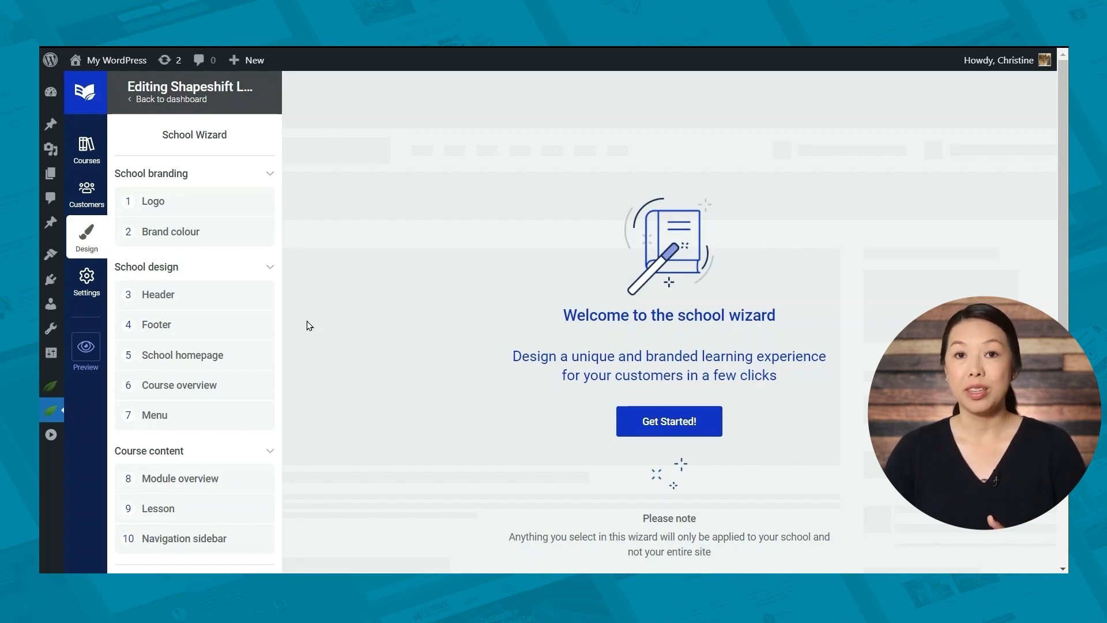
left_click(639, 427)
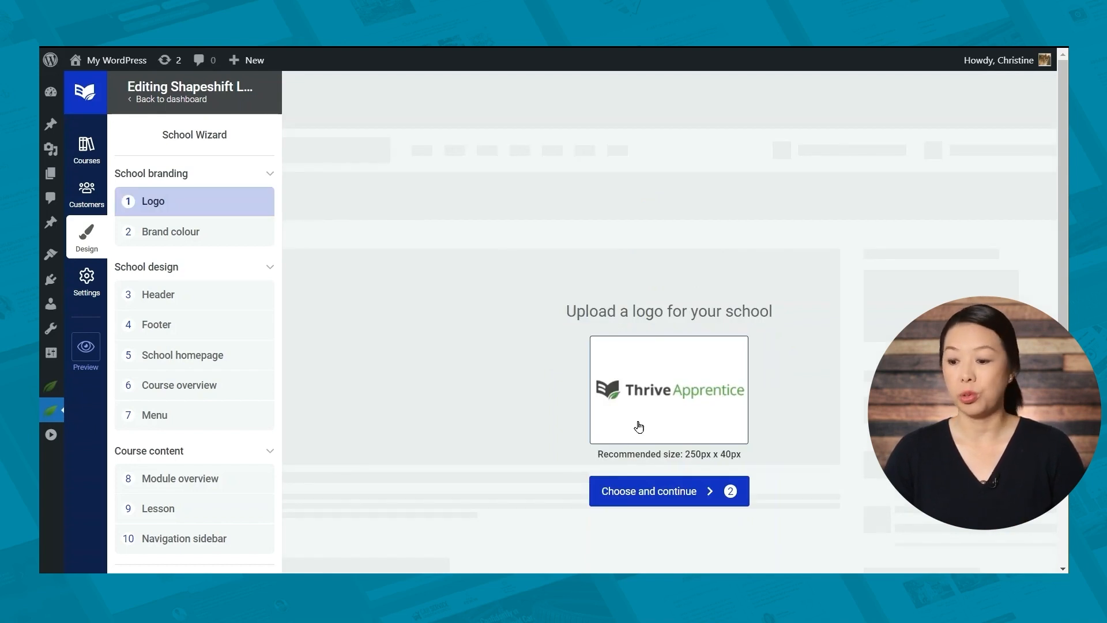
Replace the school logo with the Thrive Foods University image from the media library and confirm it
left_click(639, 427)
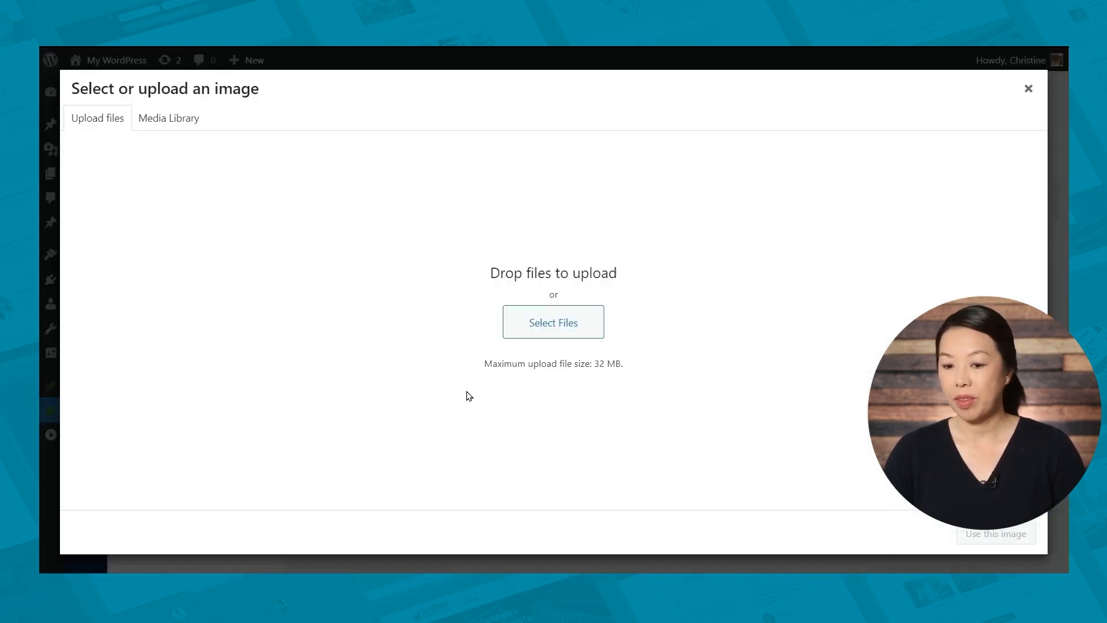
left_click(165, 121)
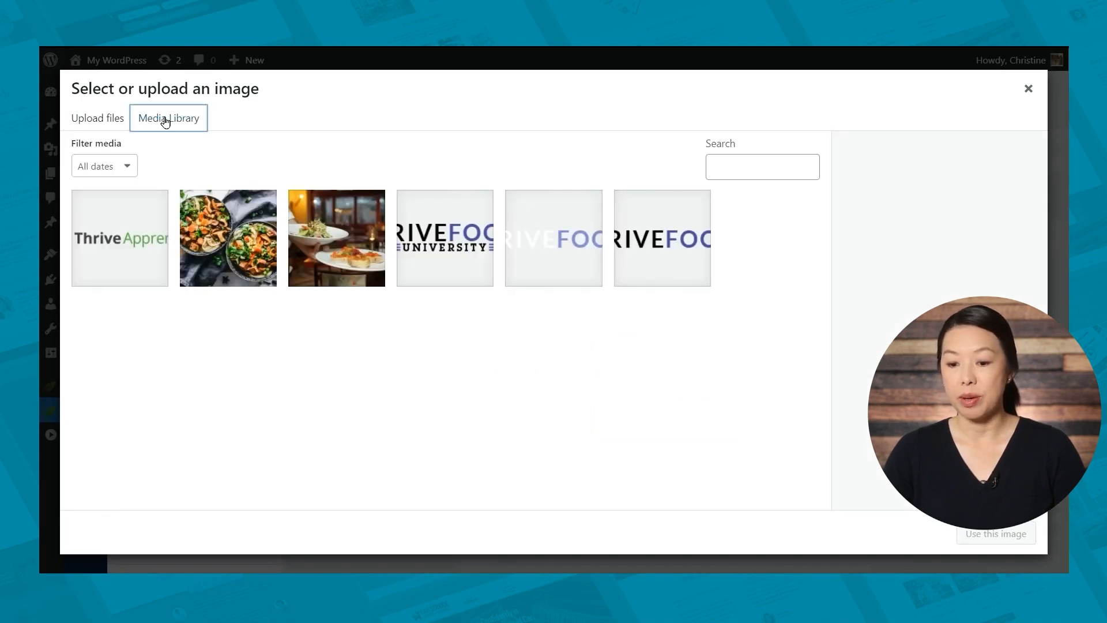
left_click(441, 275)
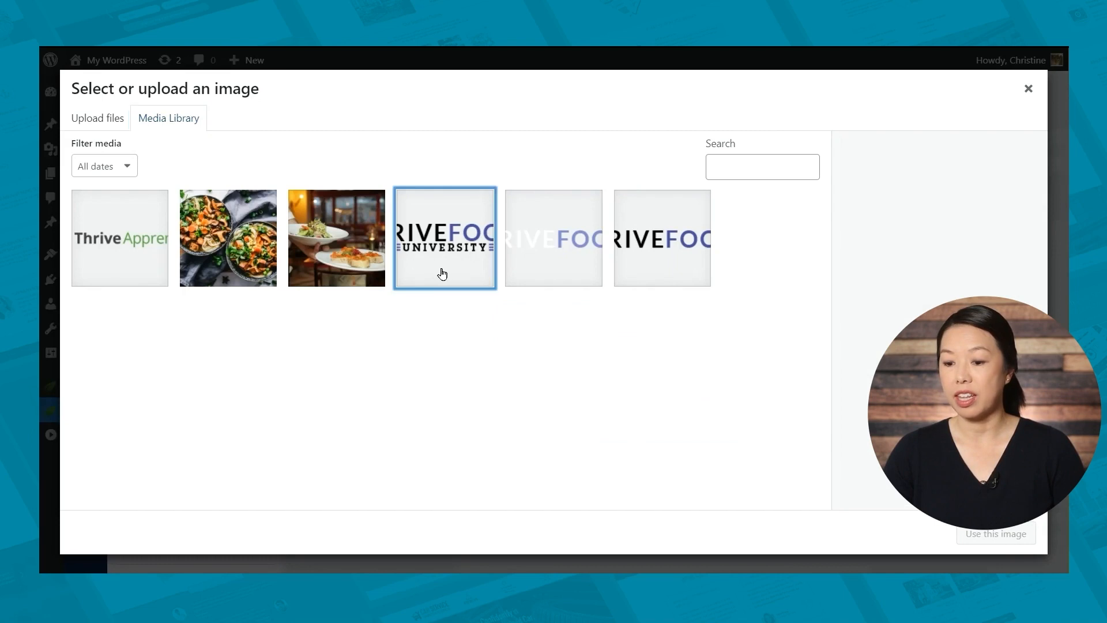
left_click(1003, 531)
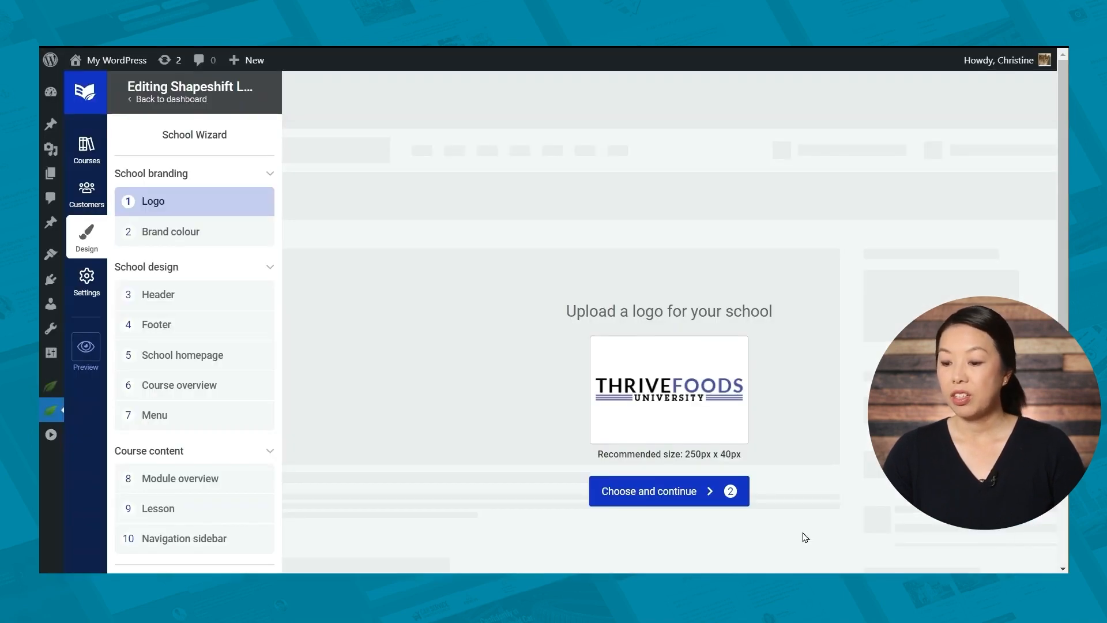
left_click(680, 492)
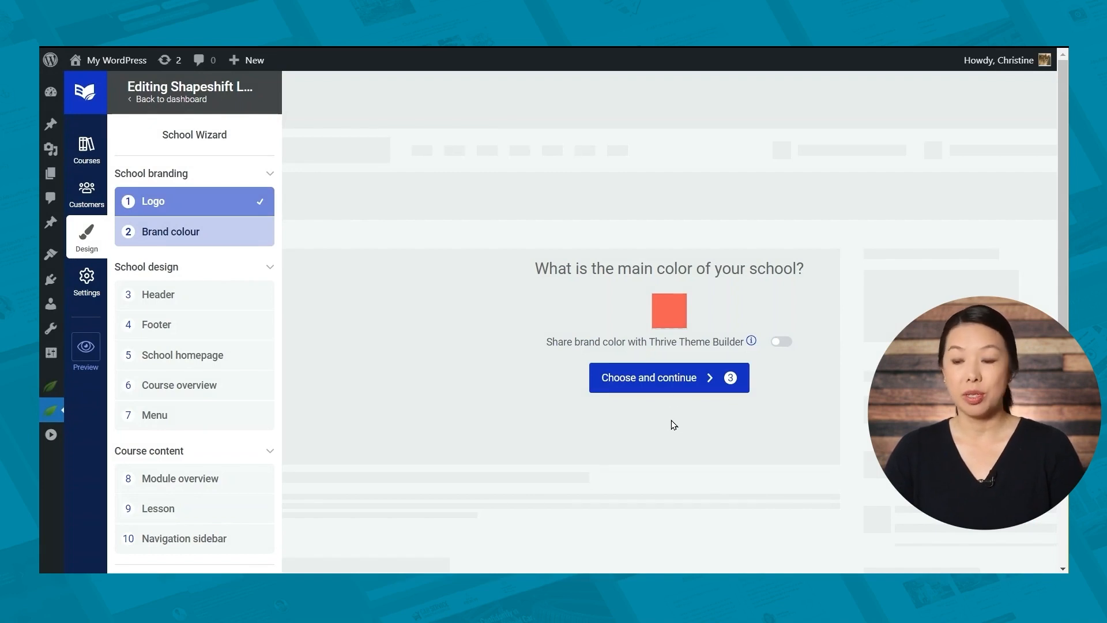
Set the school's main color to purple #46259e and apply it
left_click(671, 315)
left_click_drag(726, 368, 731, 443)
mouse_move(694, 410)
left_mouse_down()
mouse_move(694, 393)
mouse_move(687, 398)
left_mouse_up()
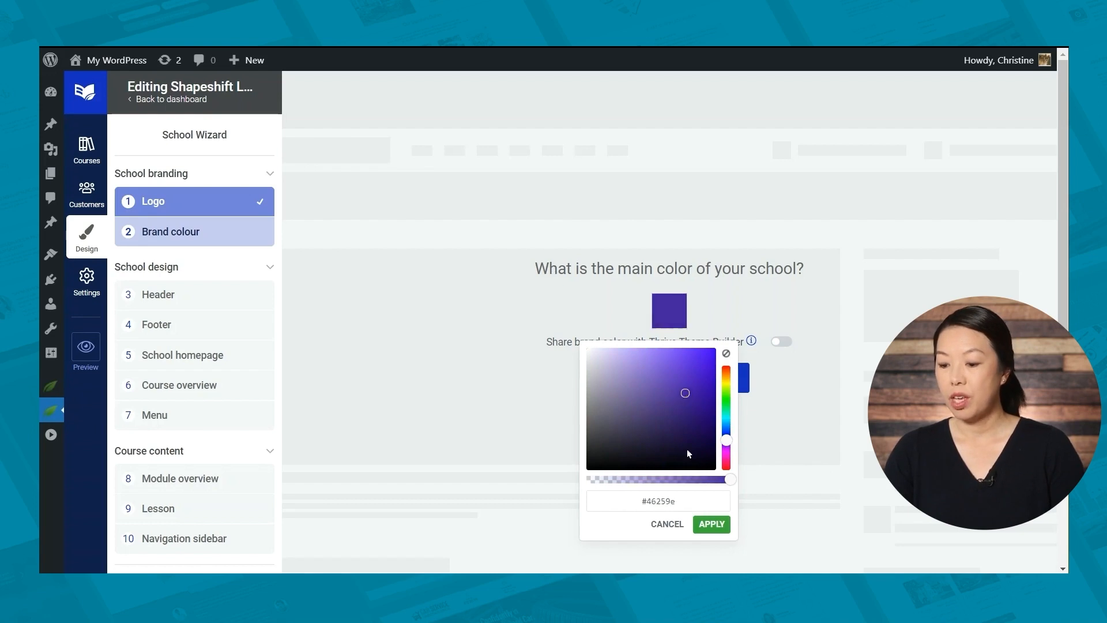
left_click_drag(688, 503, 625, 505)
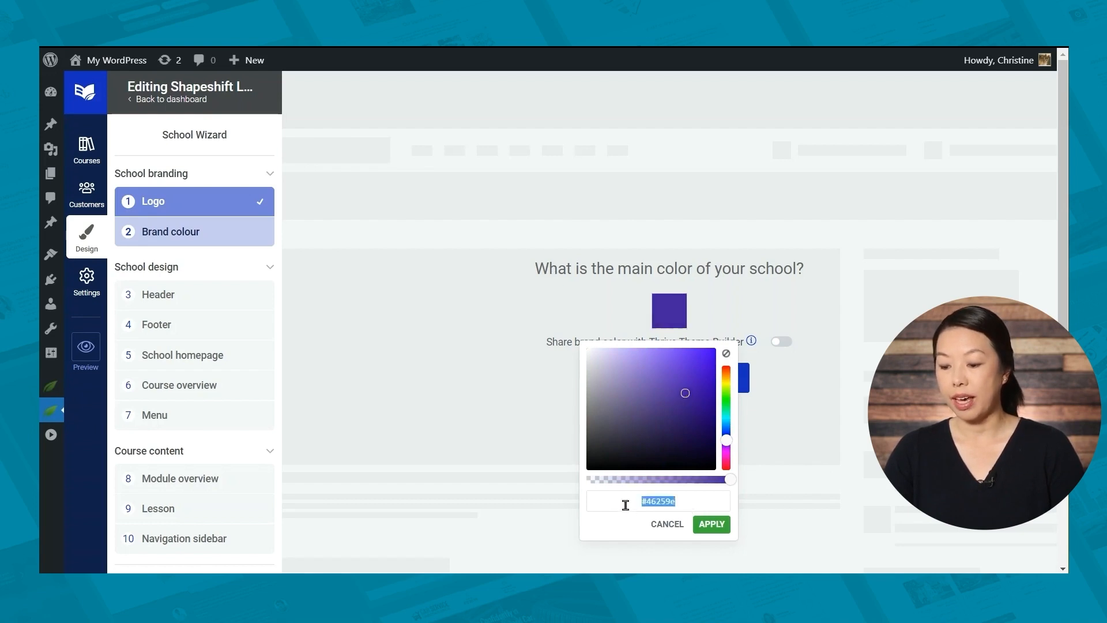
left_click(711, 525)
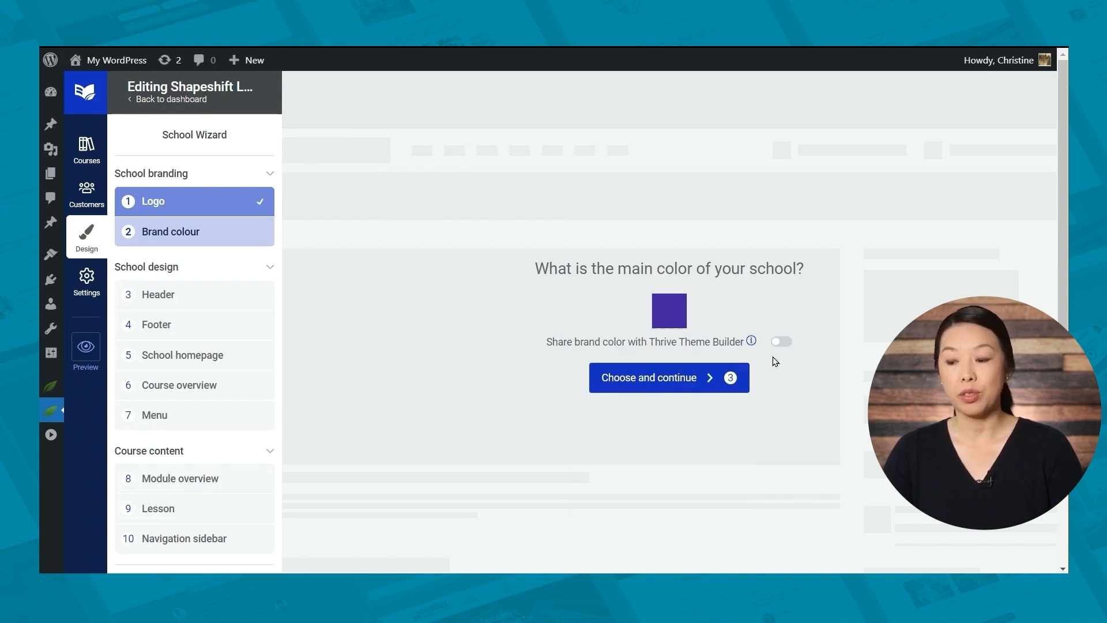
Enable sharing the brand color with Thrive Theme Builder and confirm the brand colour choice
left_click(783, 342)
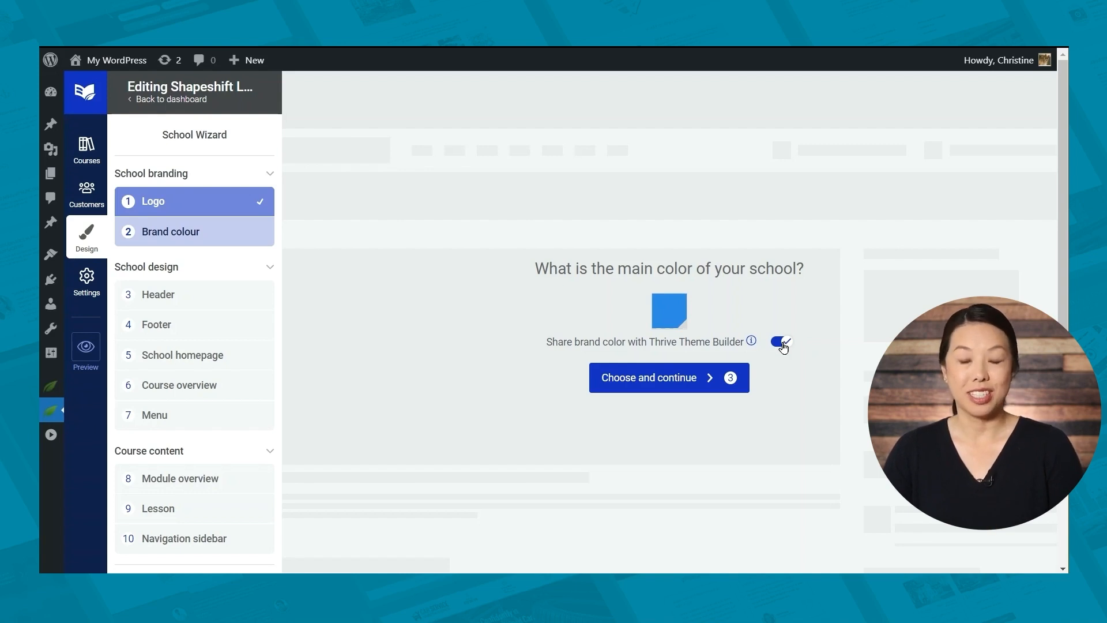
left_click(655, 378)
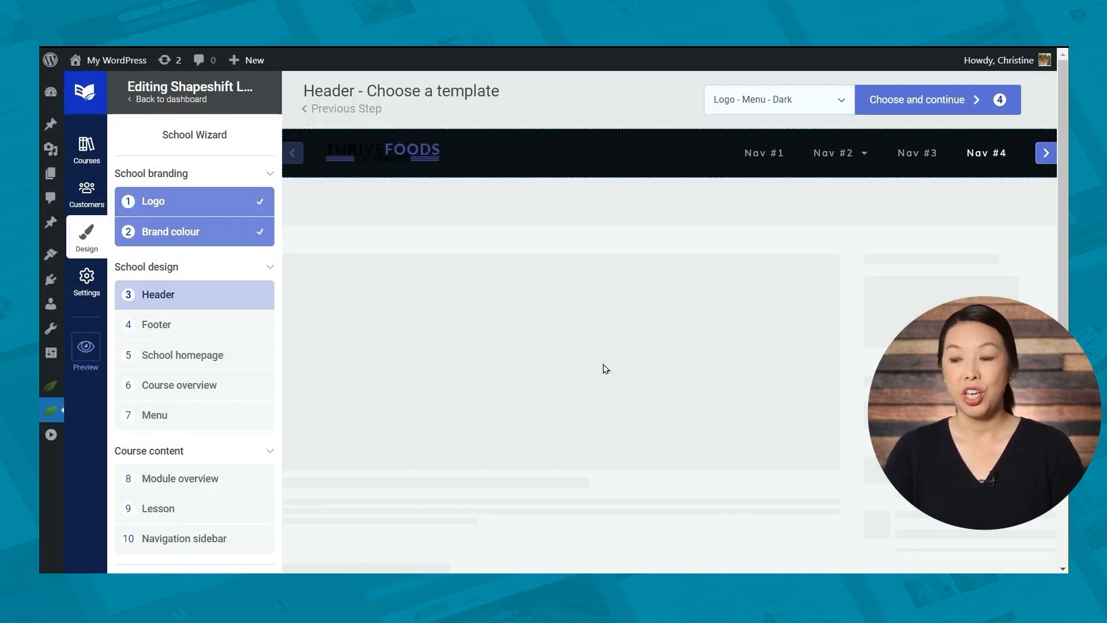
Choose the Logo - Menu - Light template for the school's header and confirm it
left_click(1047, 151)
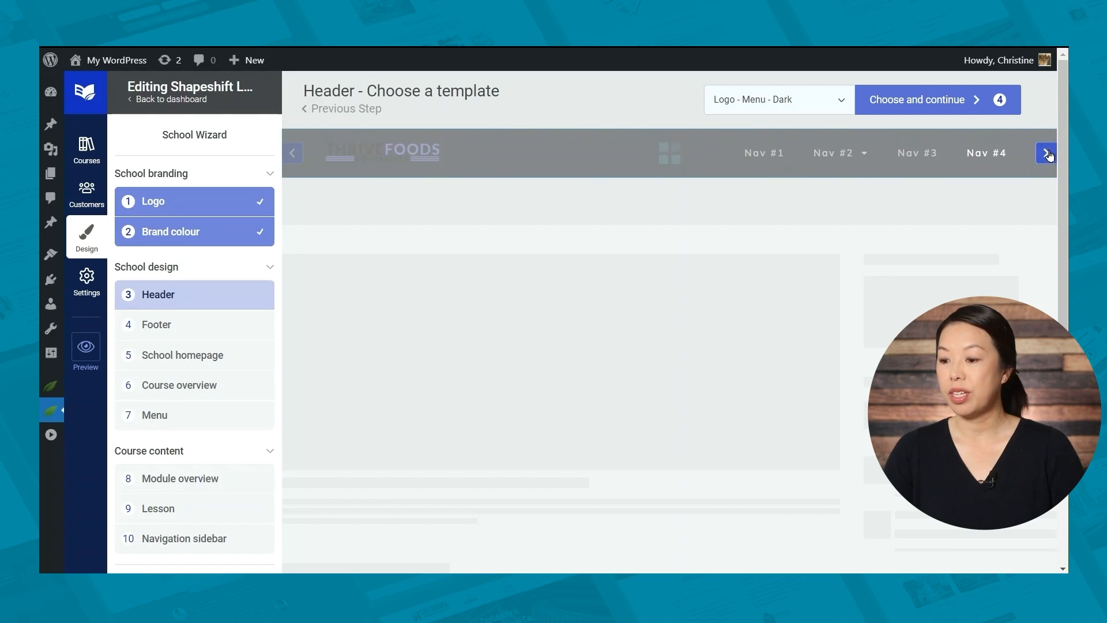
left_click(828, 100)
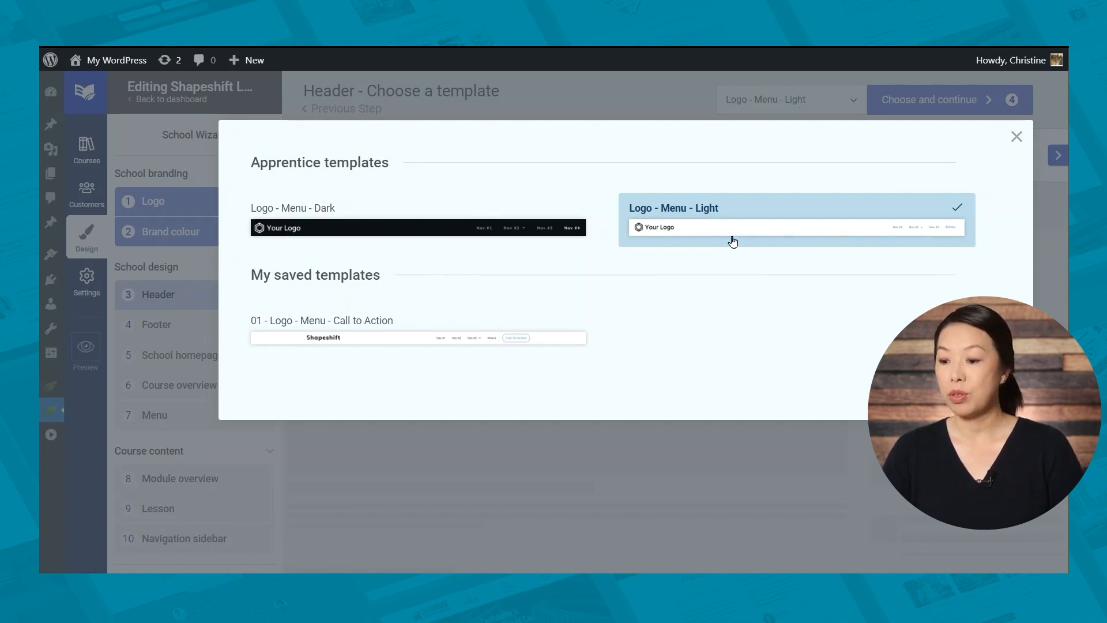
left_click(765, 227)
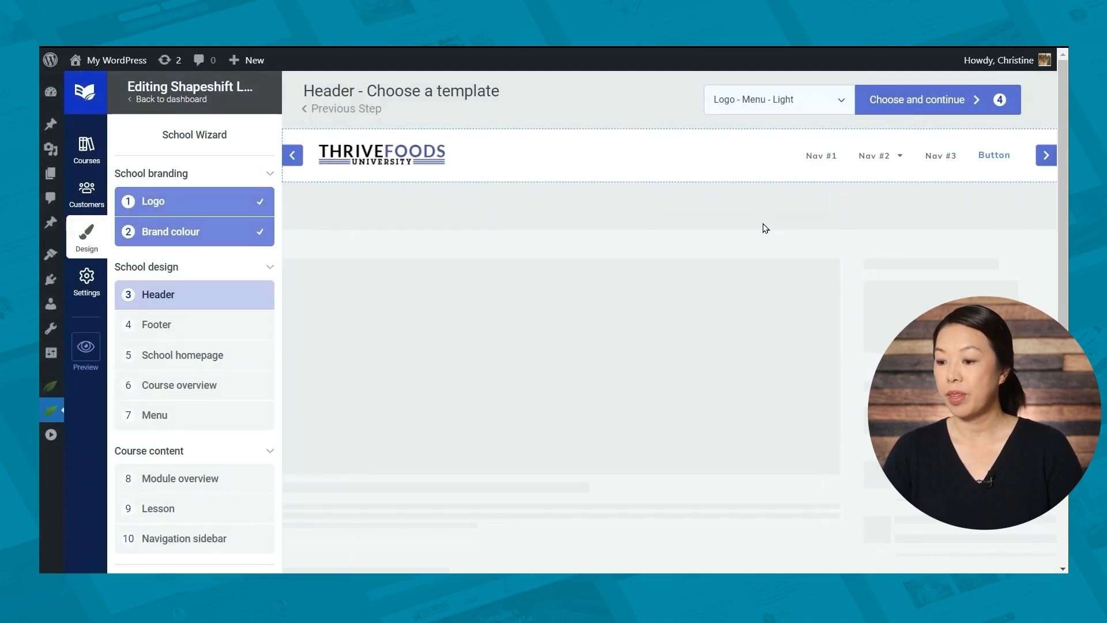
left_click(910, 107)
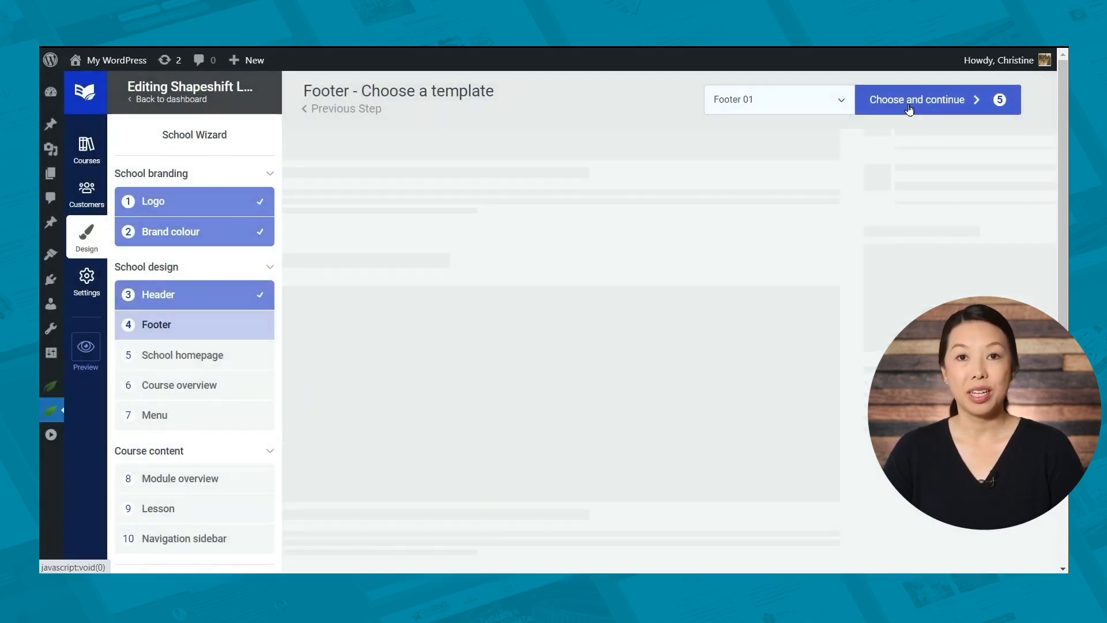
Choose the Footer 01 template for the school's footer and confirm it
left_click(815, 102)
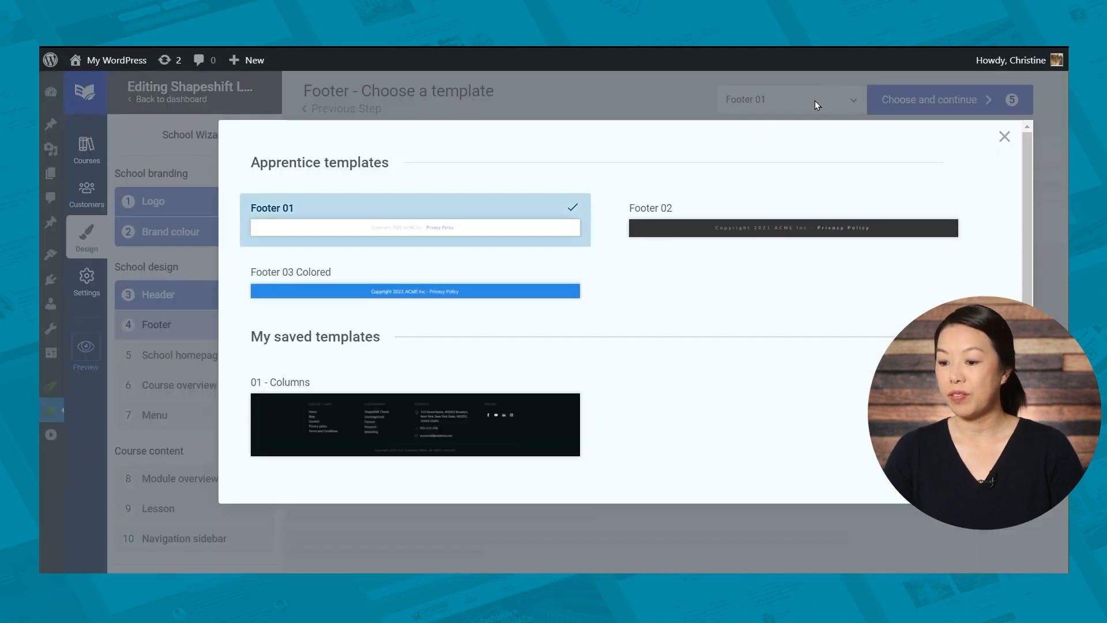
left_click(420, 224)
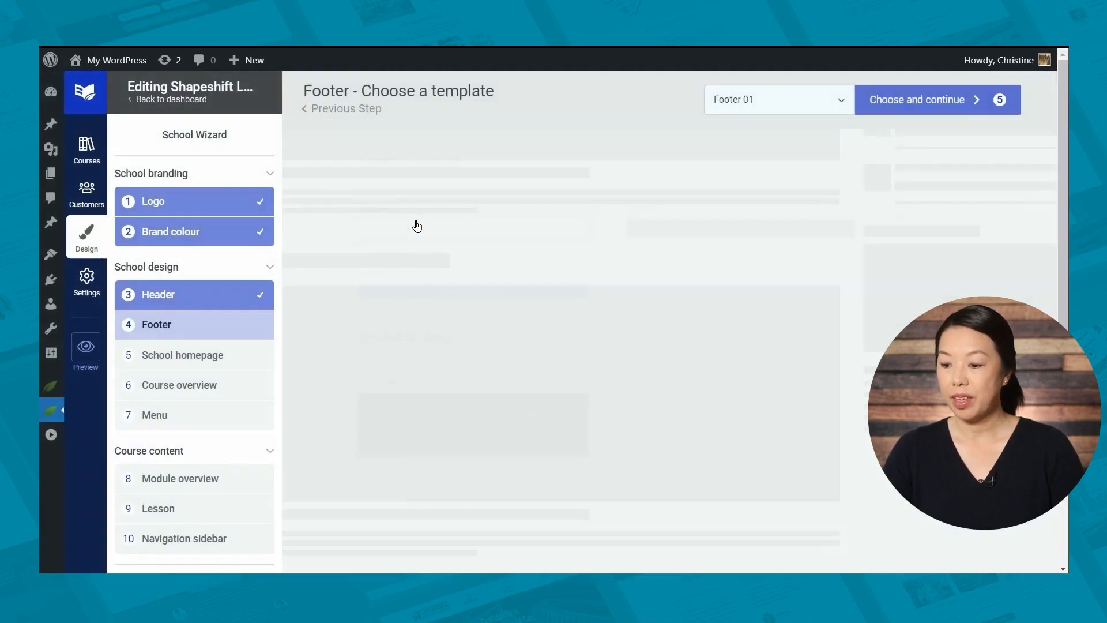
left_click(929, 101)
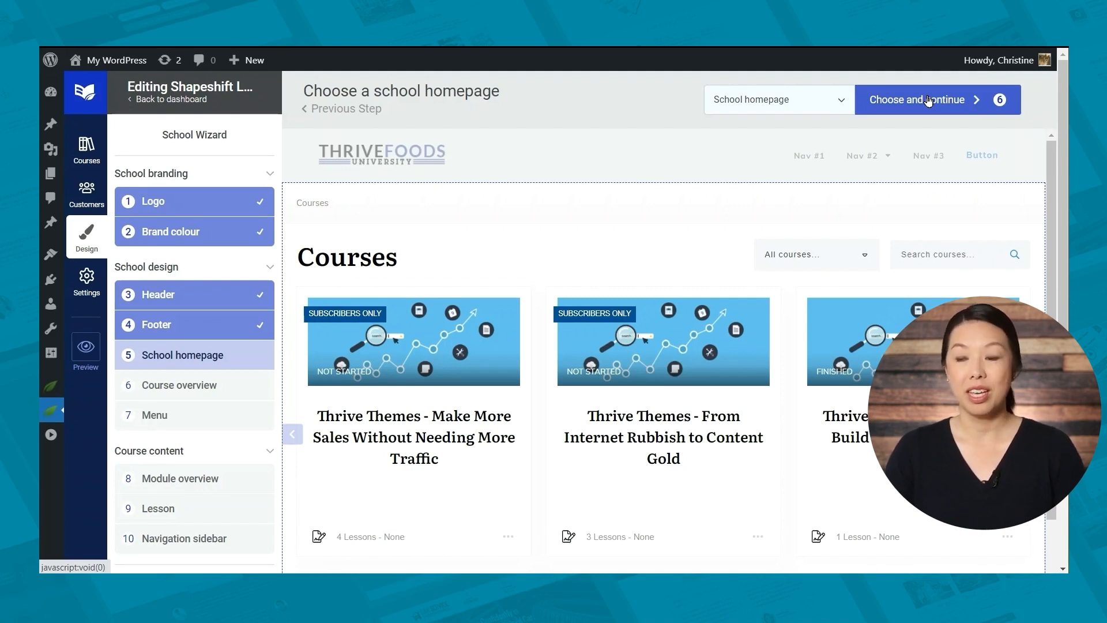
Choose the second of the two templates named School homepage for the school's homepage and confirm it
left_click(819, 100)
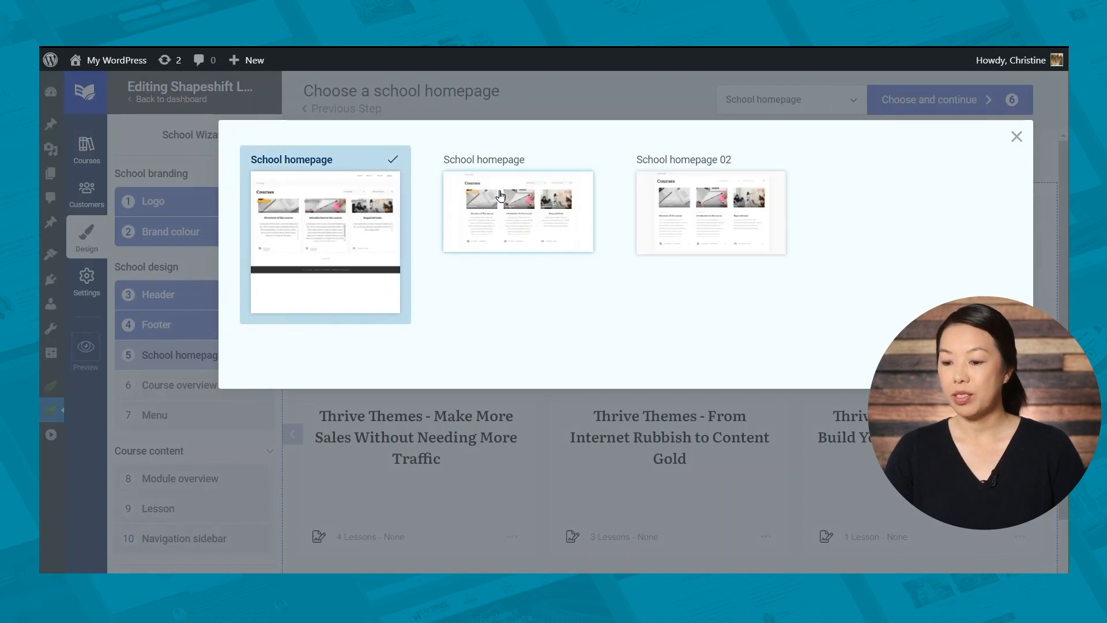
left_click(500, 197)
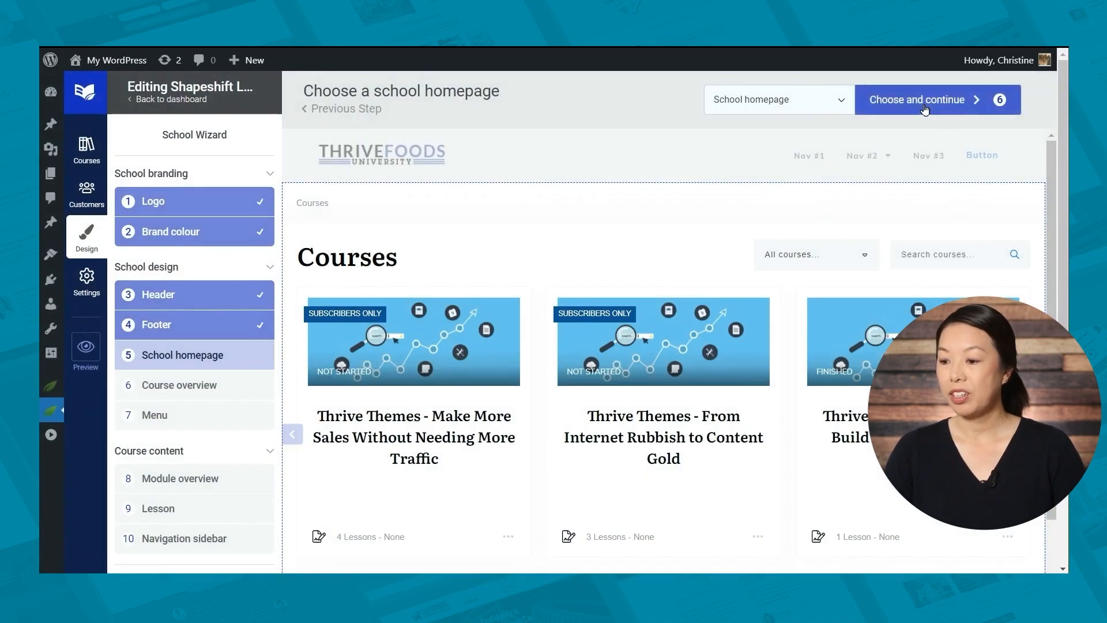
left_click(925, 103)
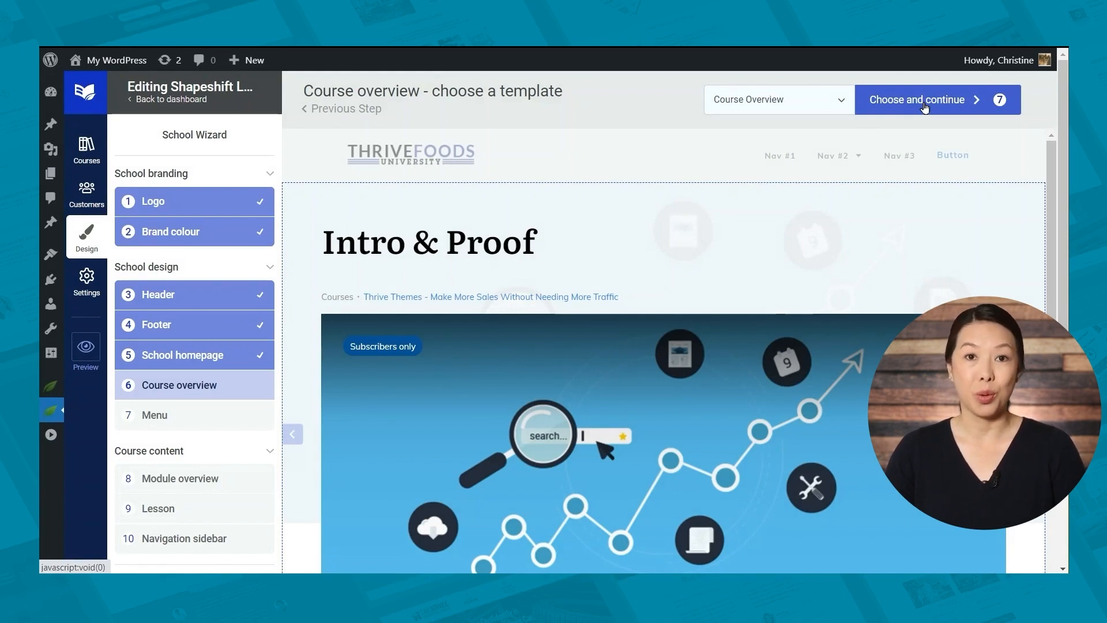
Choose the first Course Overview template for the course overview page and confirm it
left_click(776, 109)
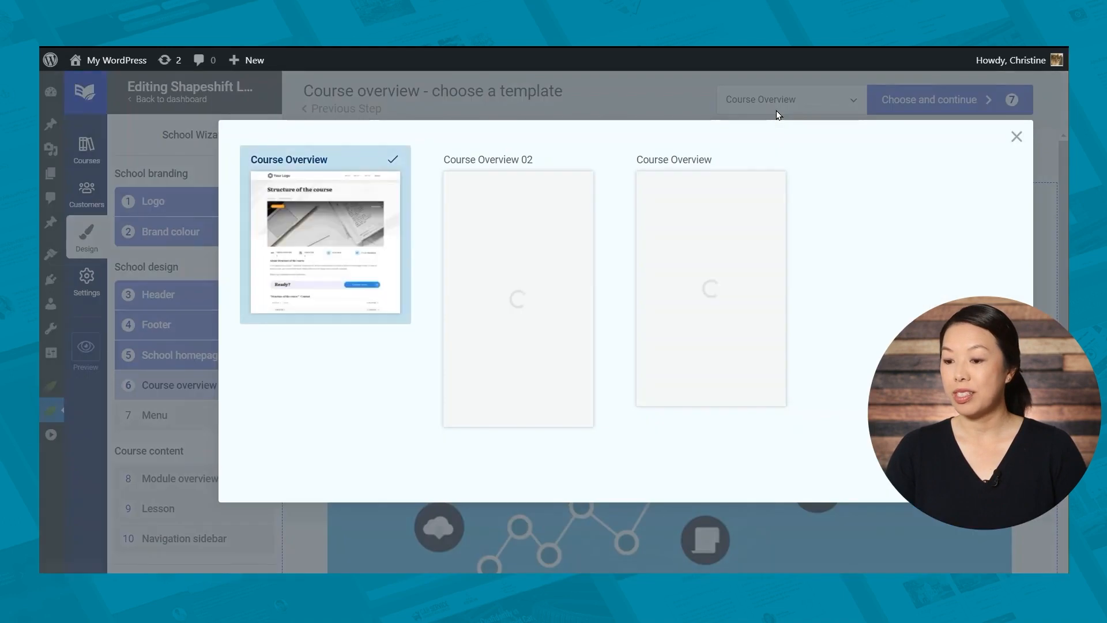
left_click(359, 218)
left_click(917, 99)
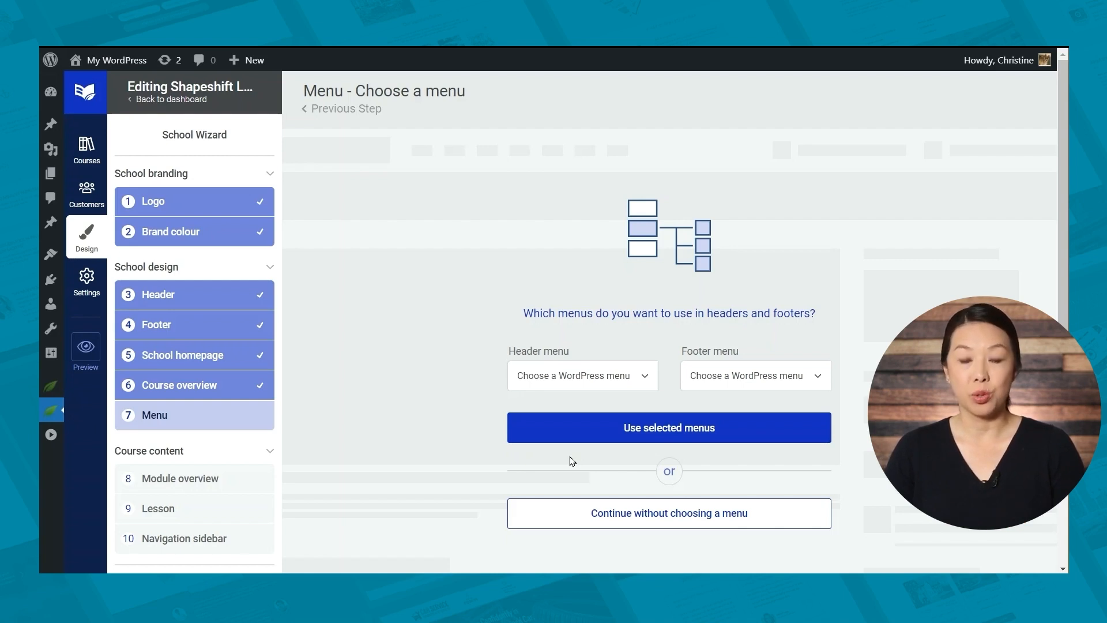
Assign School Menu as the header menu and confirm the menu selection without choosing a footer menu
left_click(600, 376)
left_click(585, 409)
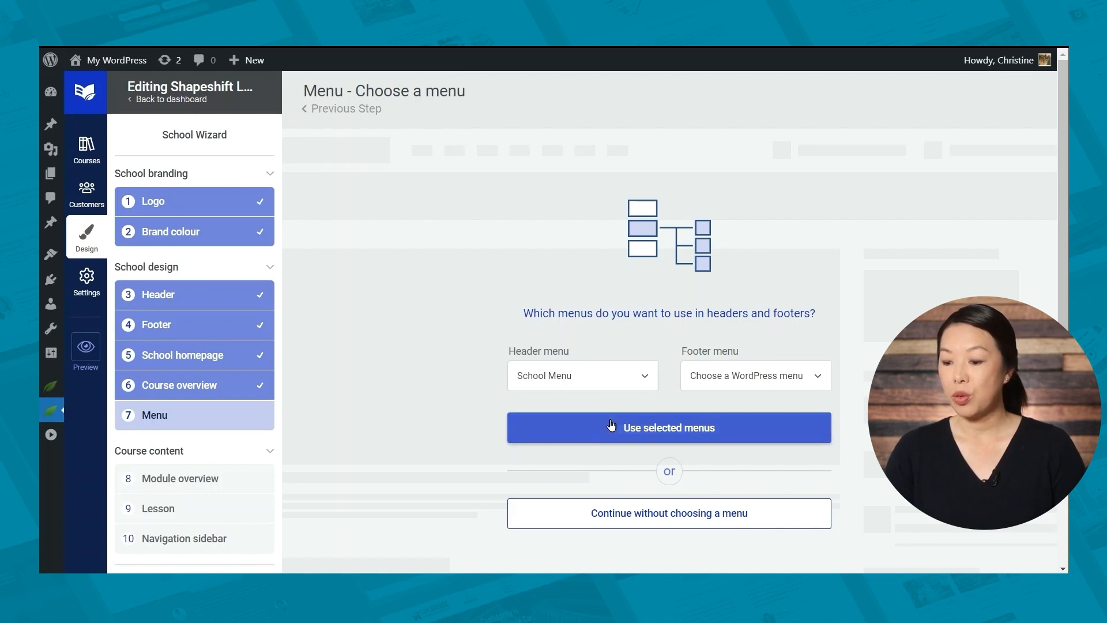
left_click(612, 422)
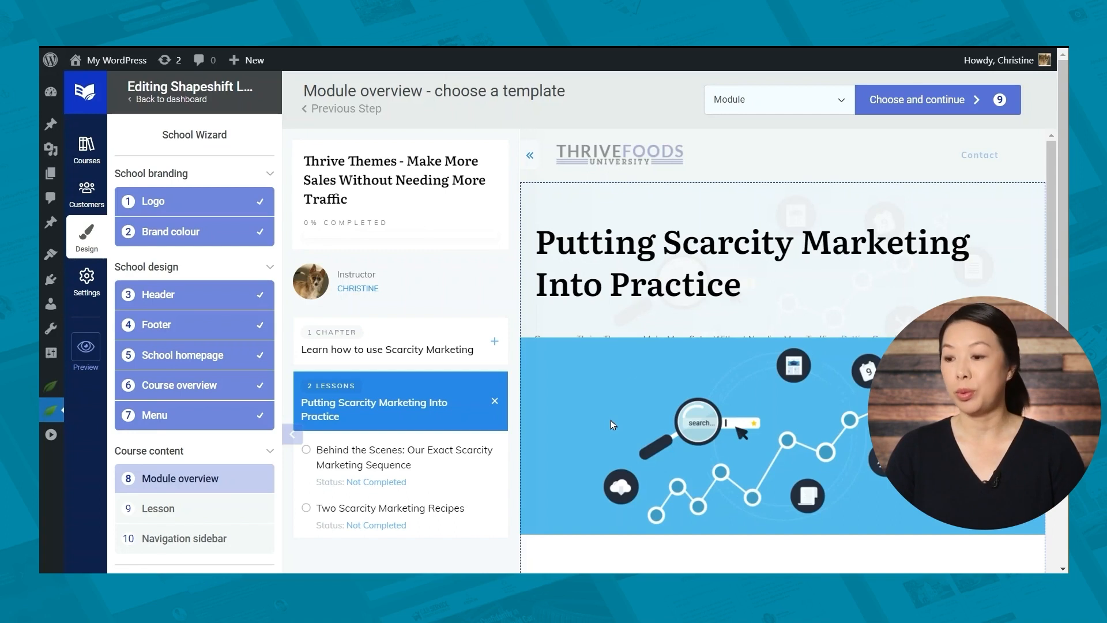
Choose the first Module template for the module overview page and confirm it
left_click(746, 105)
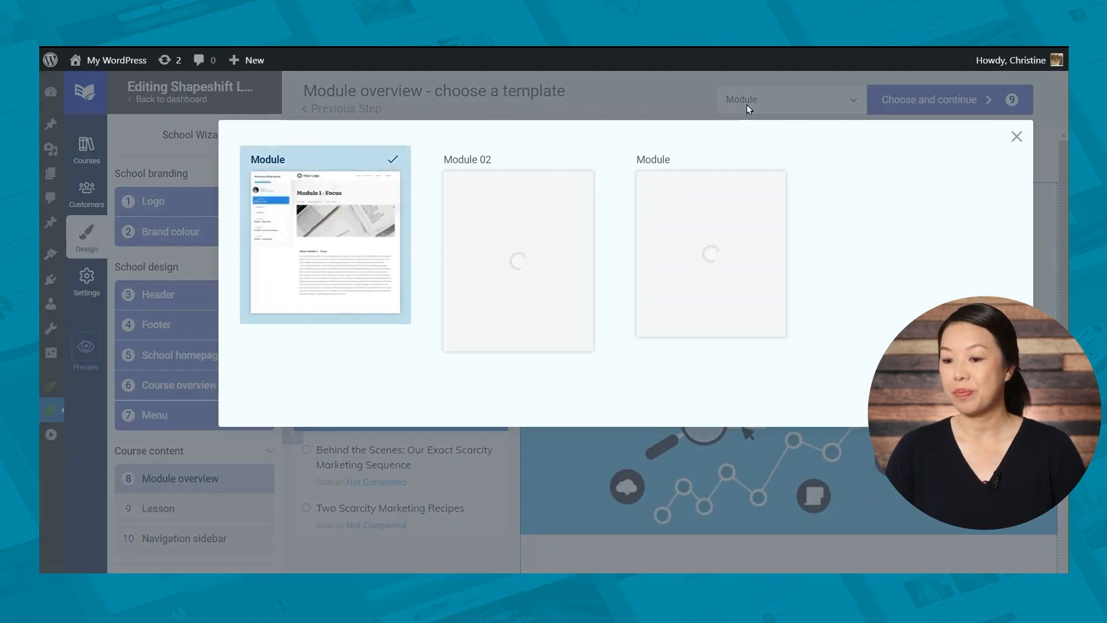
left_click(316, 279)
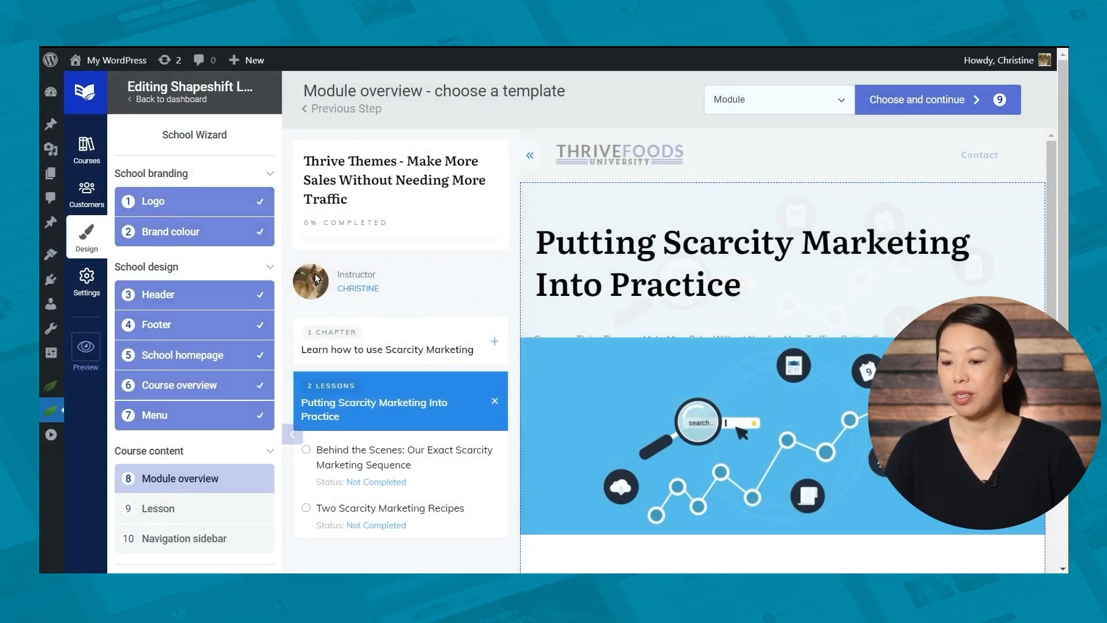
left_click(923, 103)
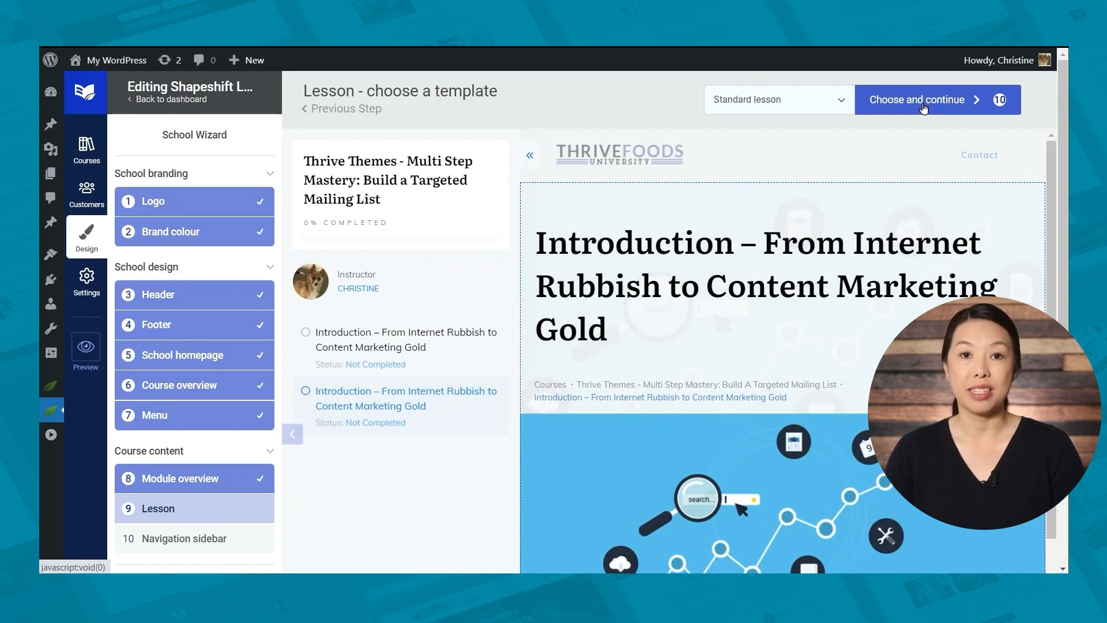
Choose the first Standard lesson template for the lesson page and confirm it
left_click(921, 108)
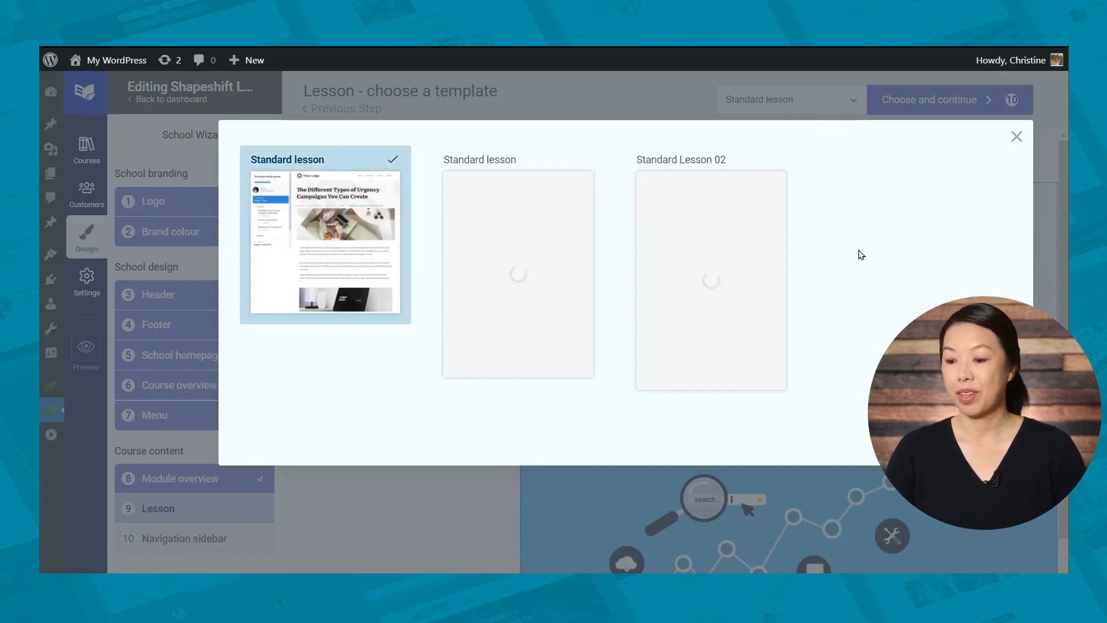
left_click(288, 247)
left_click(895, 100)
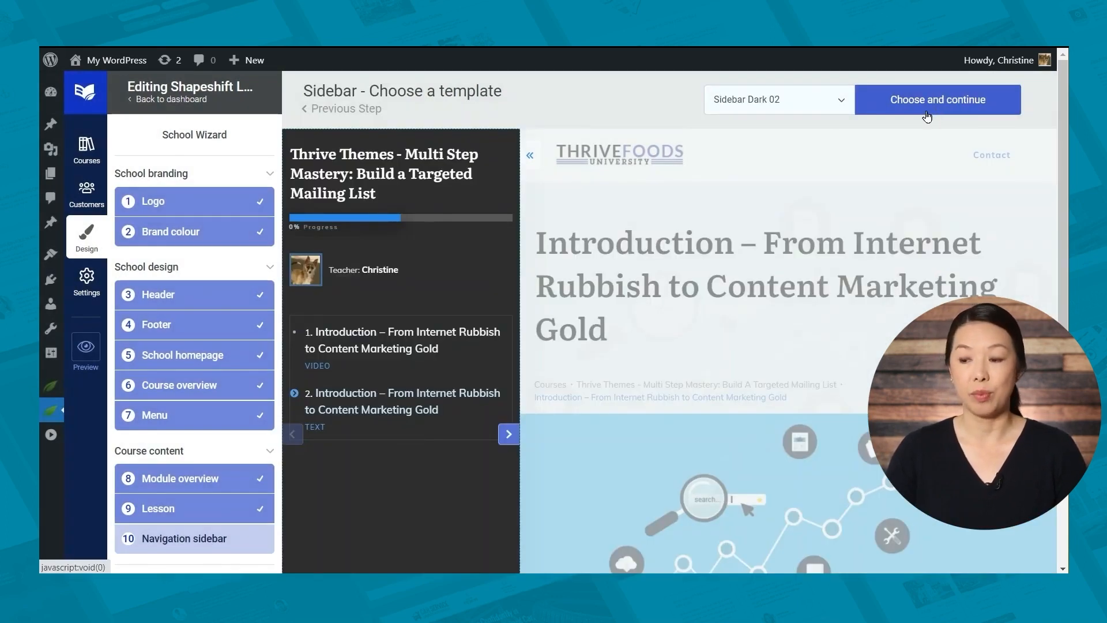
Choose a template for the navigation sidebar, confirm it to finish the school wizard, and return to the skin dashboard
left_click(806, 102)
left_click(509, 357)
left_click(942, 101)
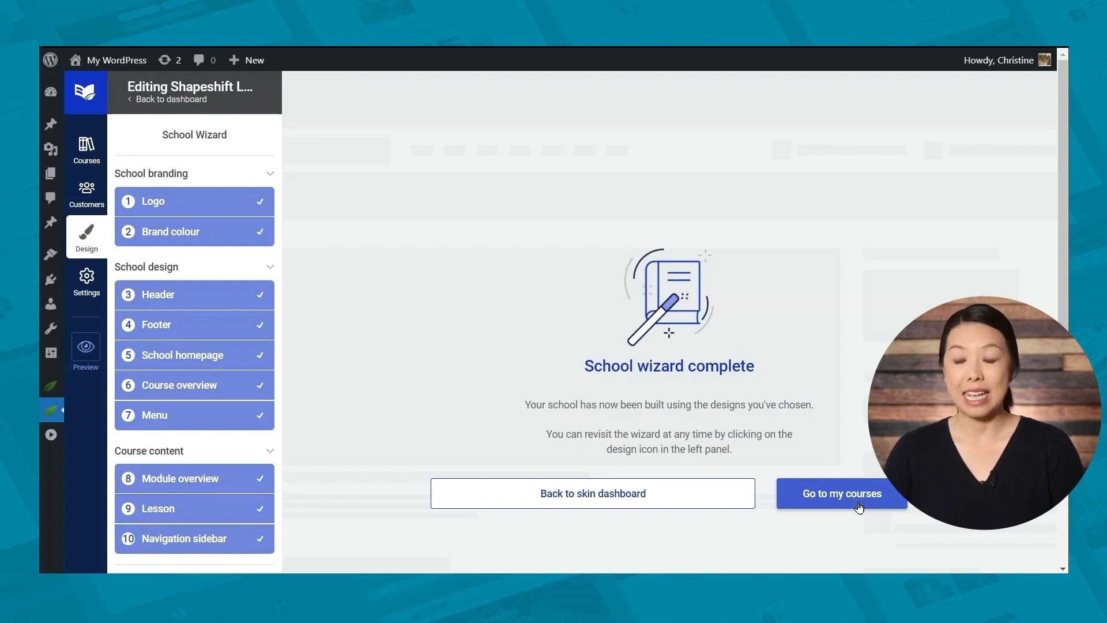
left_click(614, 509)
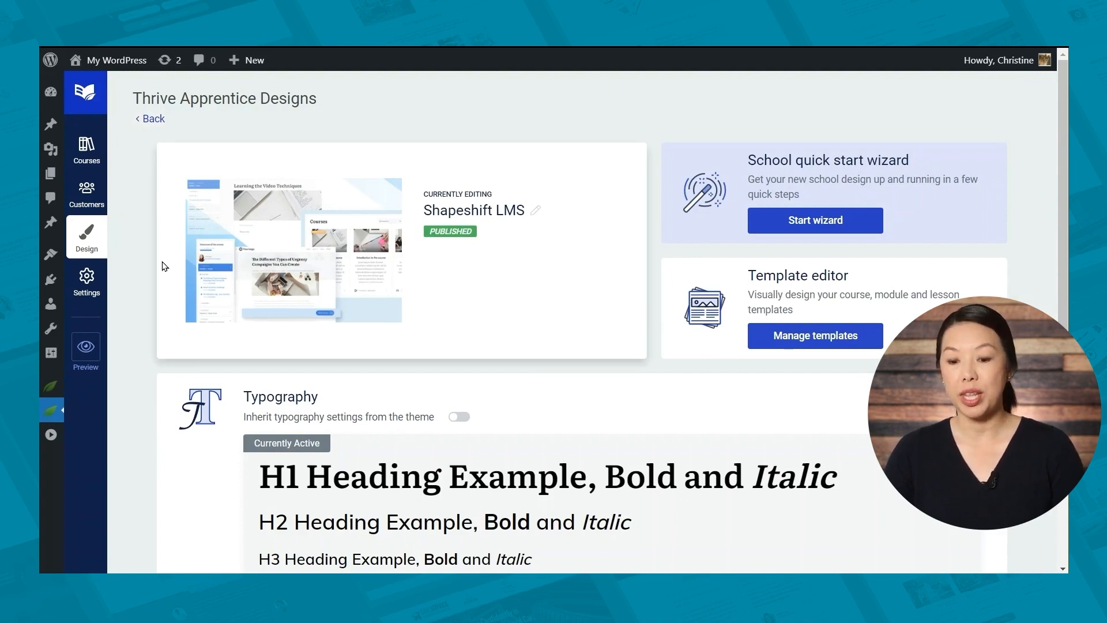
Go to the list of designs and reopen the published Shapeshift LMS design for editing
left_click(95, 247)
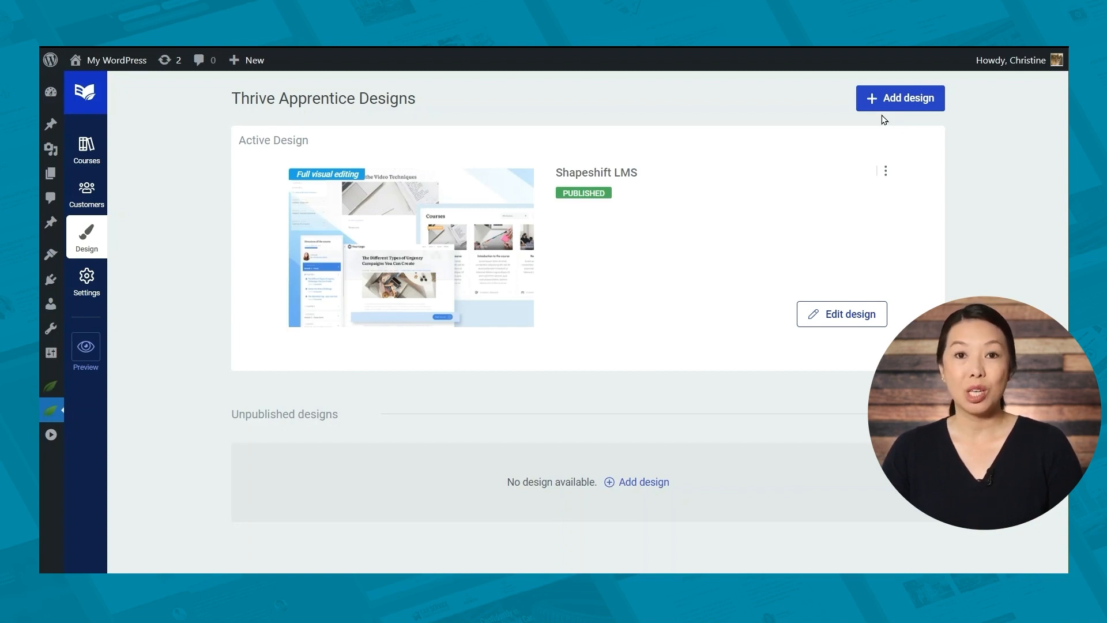
left_click(844, 314)
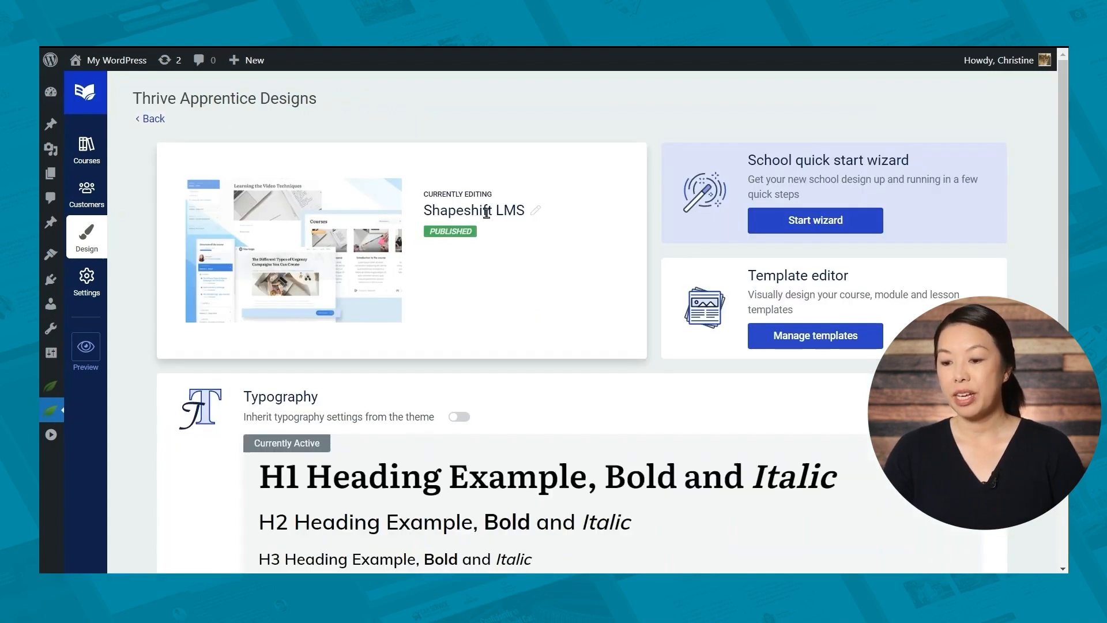
left_click(536, 217)
left_click(546, 203)
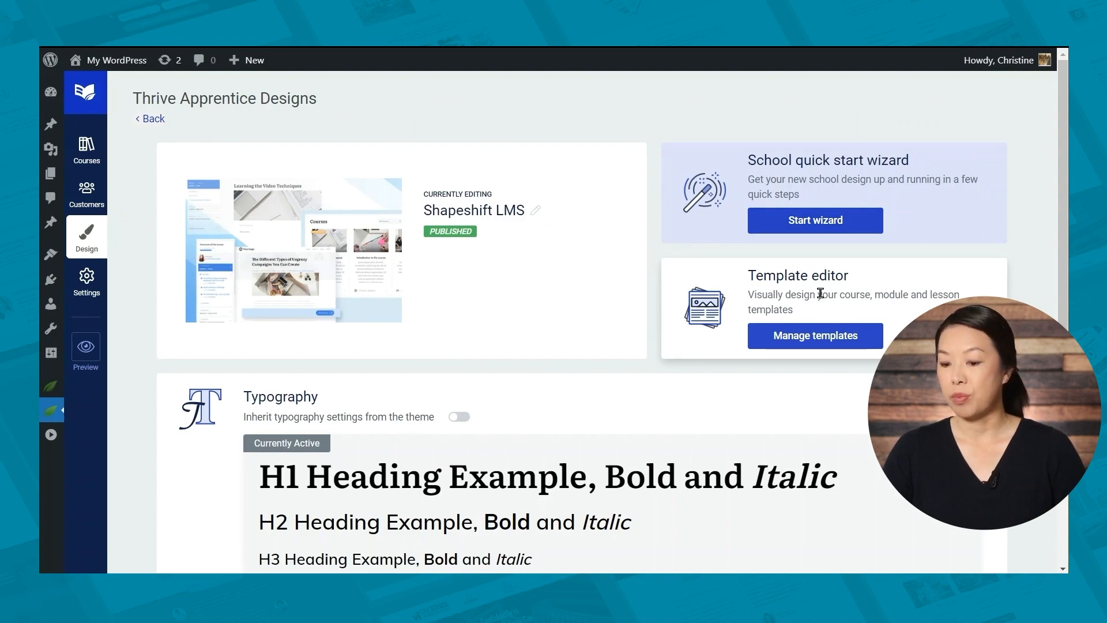
Open the default school typography for editing and examine the Heading 1 and All Elements settings
scroll(662, 283, "down", 2)
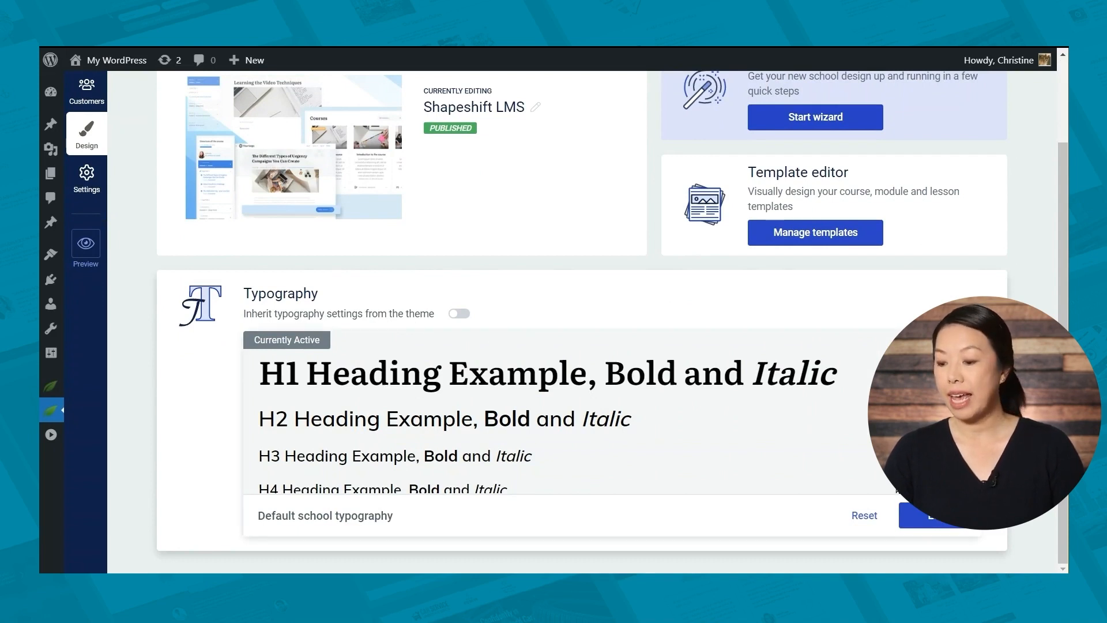
left_click(949, 524)
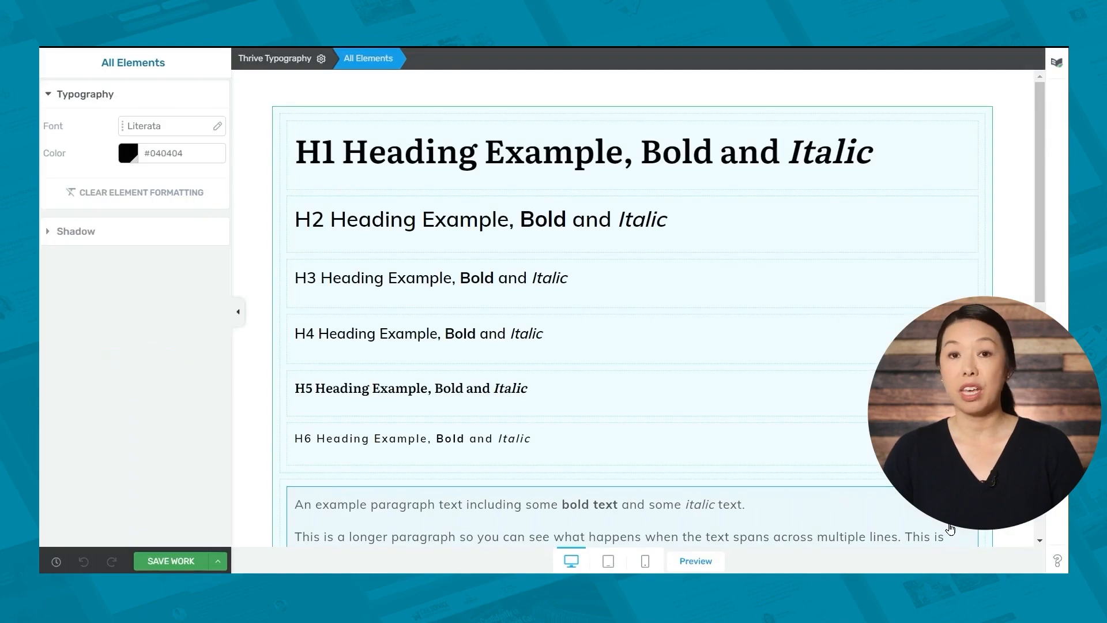
left_click(582, 153)
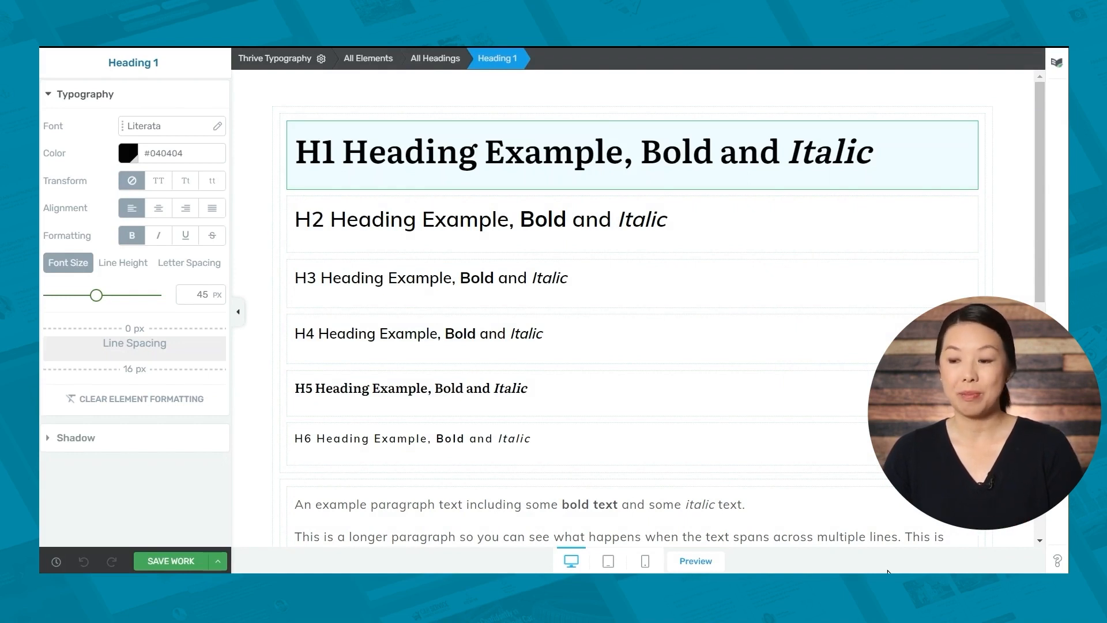
left_click(988, 238)
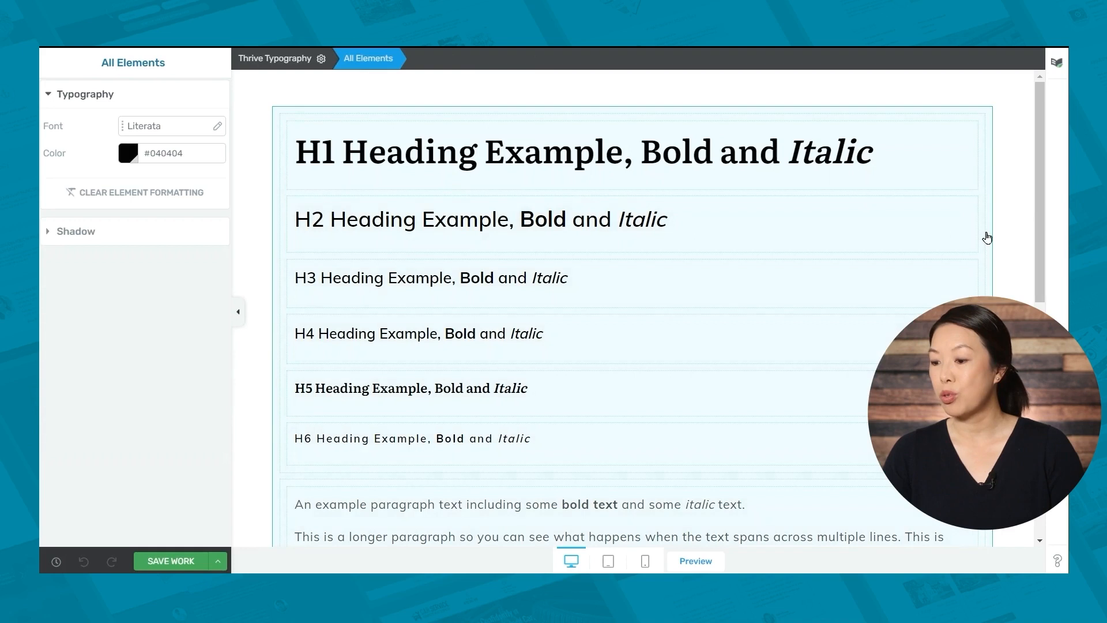
scroll(1027, 267, "down", 7)
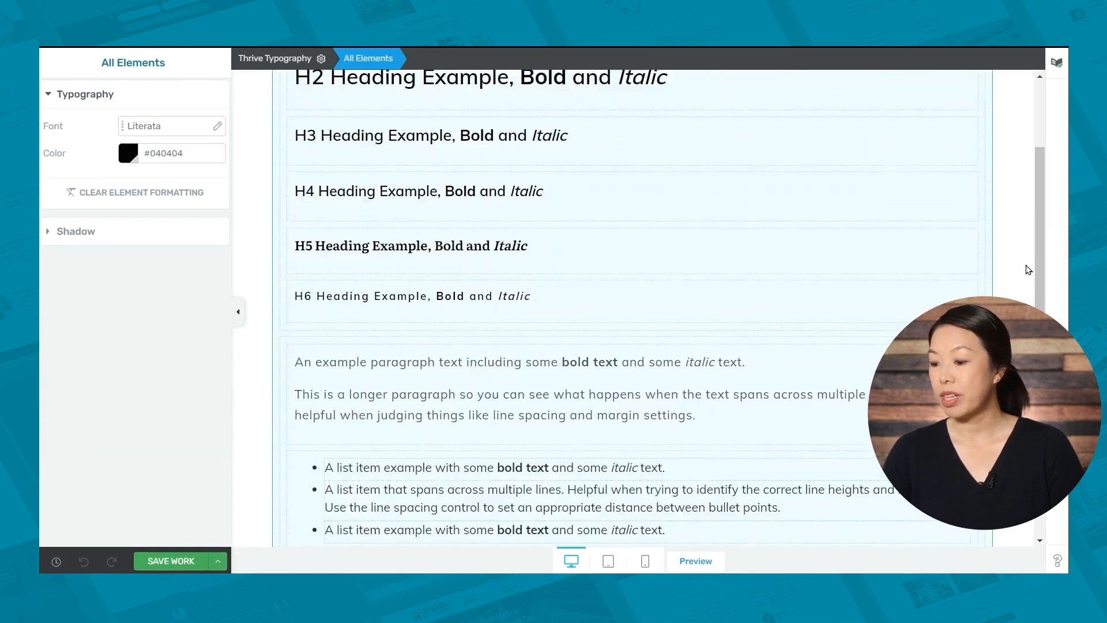
scroll(1029, 269, "down", 1)
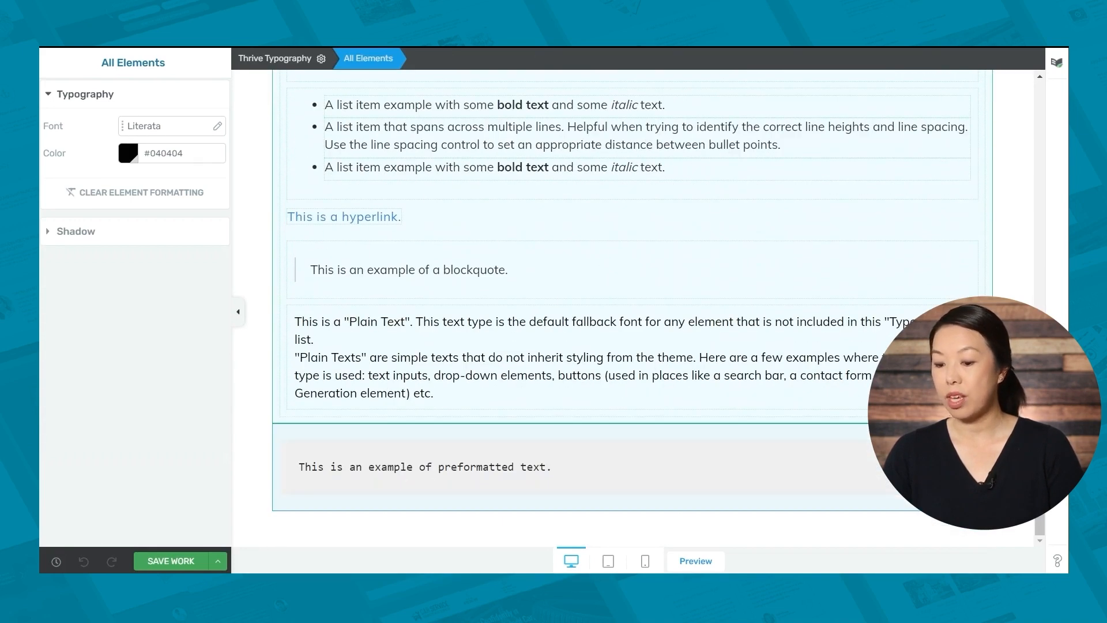
scroll(309, 229, "up", 9)
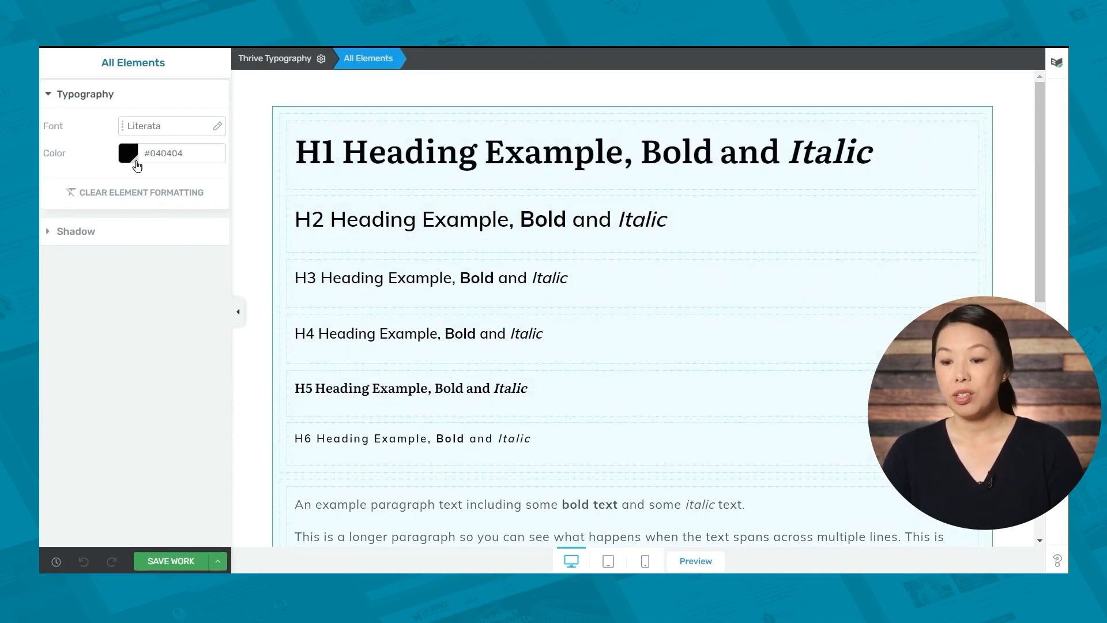
Examine the typography settings of the All Headings group and the All Texts group
left_click(292, 120)
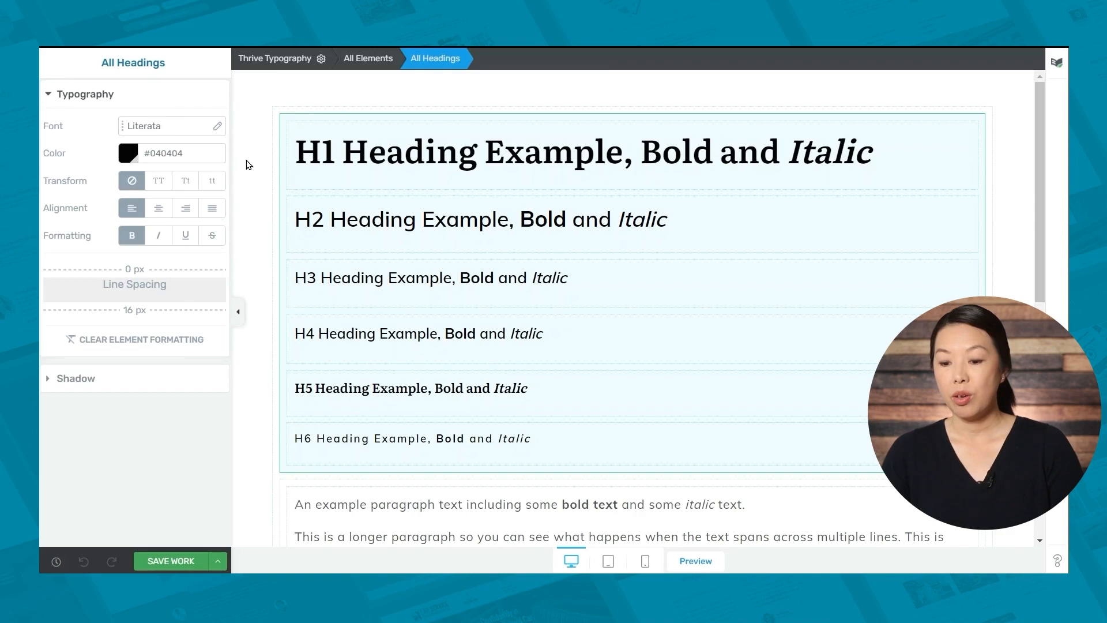
scroll(247, 172, "down", 5)
left_click(297, 197)
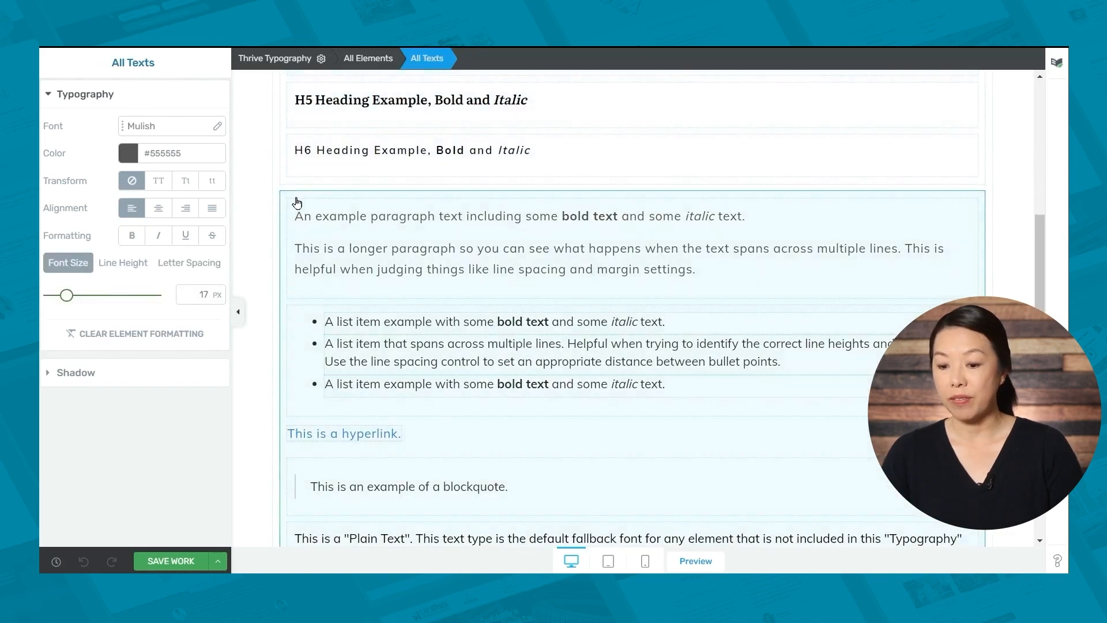
scroll(251, 268, "down", 4)
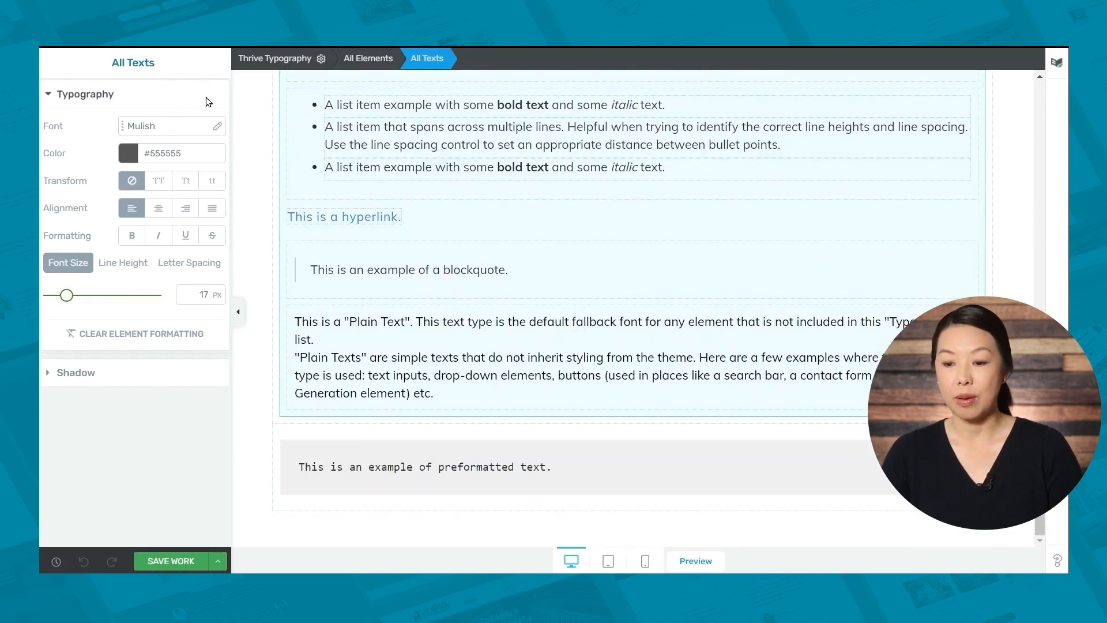
scroll(266, 153, "up", 4)
scroll(266, 153, "up", 5)
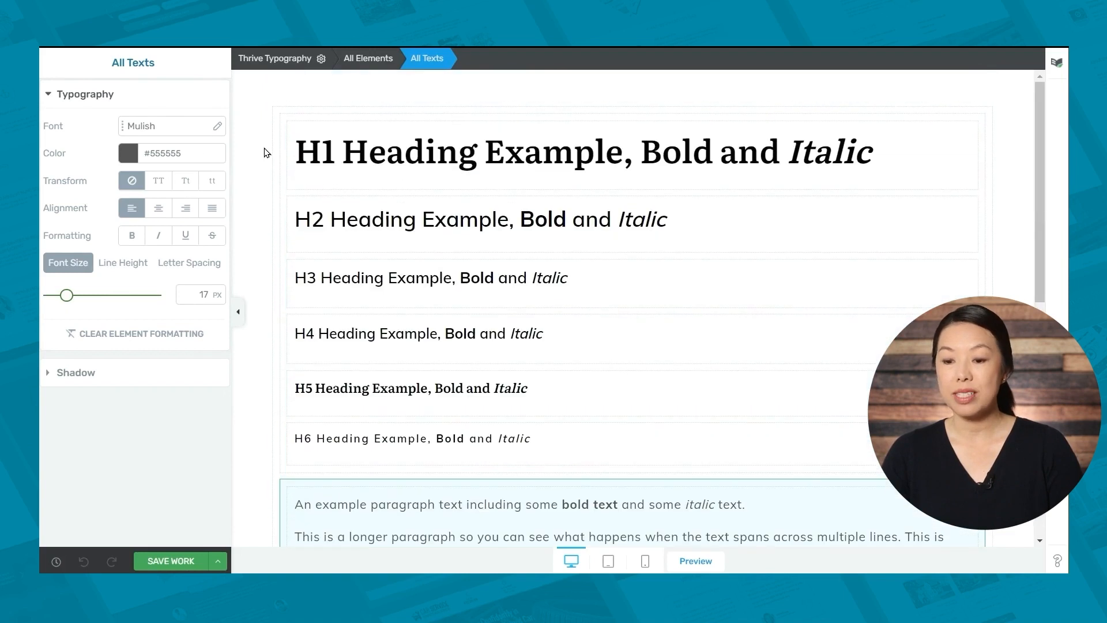
Select Heading 1, switch to its parent All Headings group, and save the typography
left_click(380, 169)
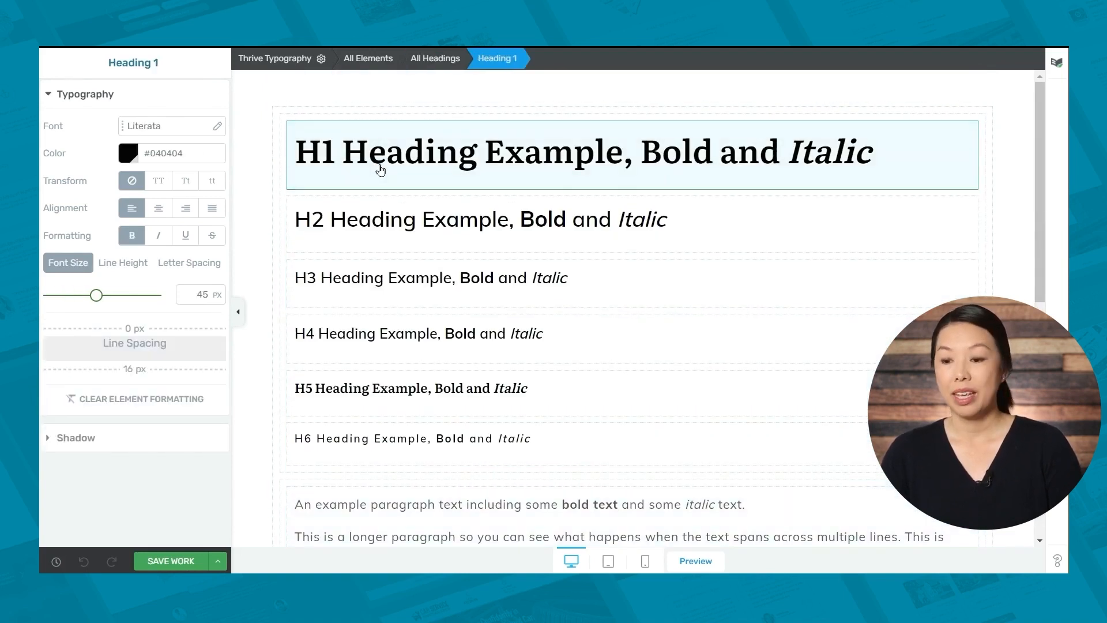
left_click(430, 58)
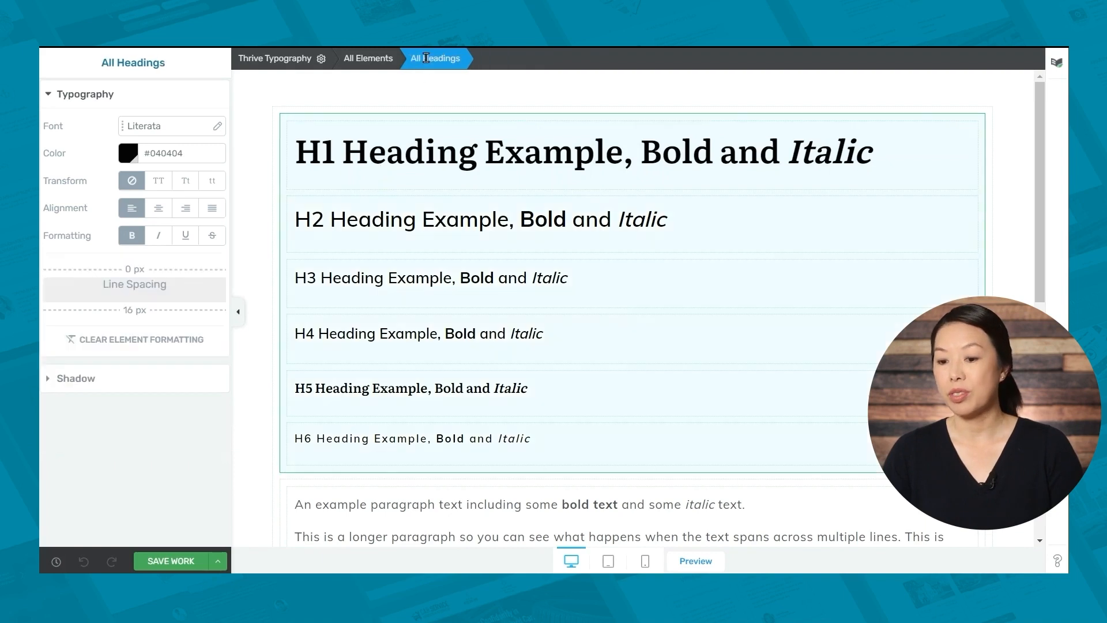
left_click(172, 561)
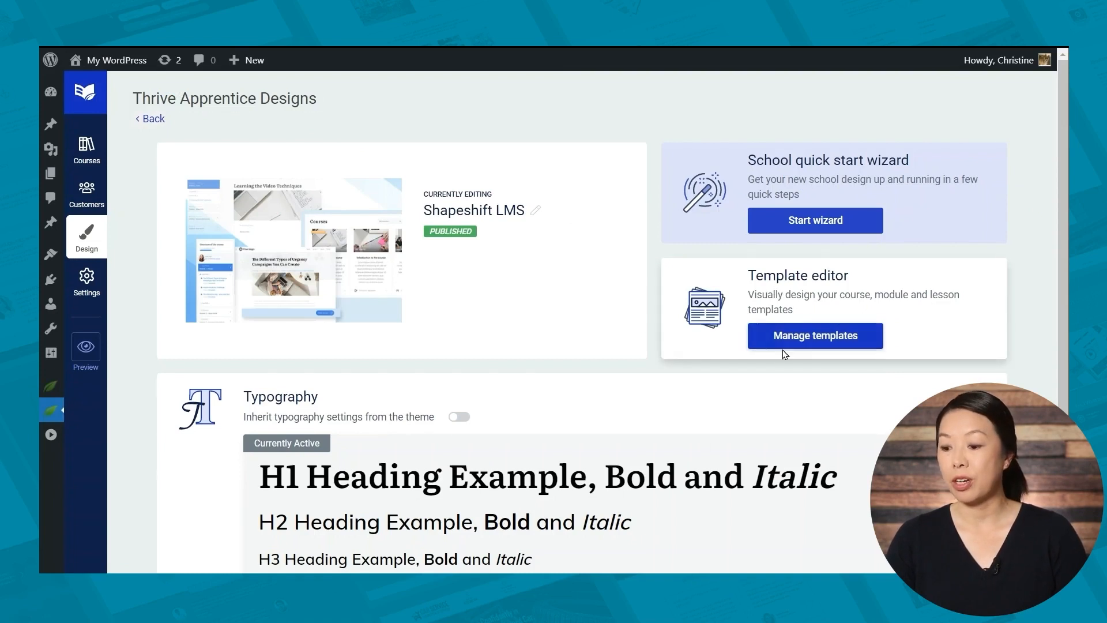
Open the design's template manager and look through the core templates down to the school homepage
left_click(779, 334)
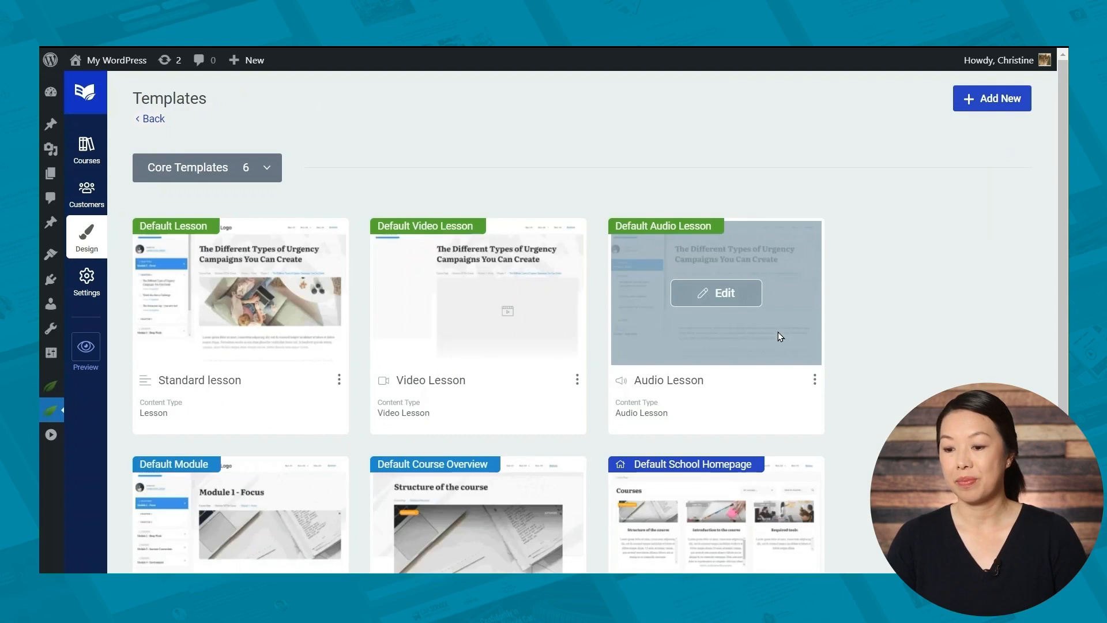
scroll(946, 331, "down", 3)
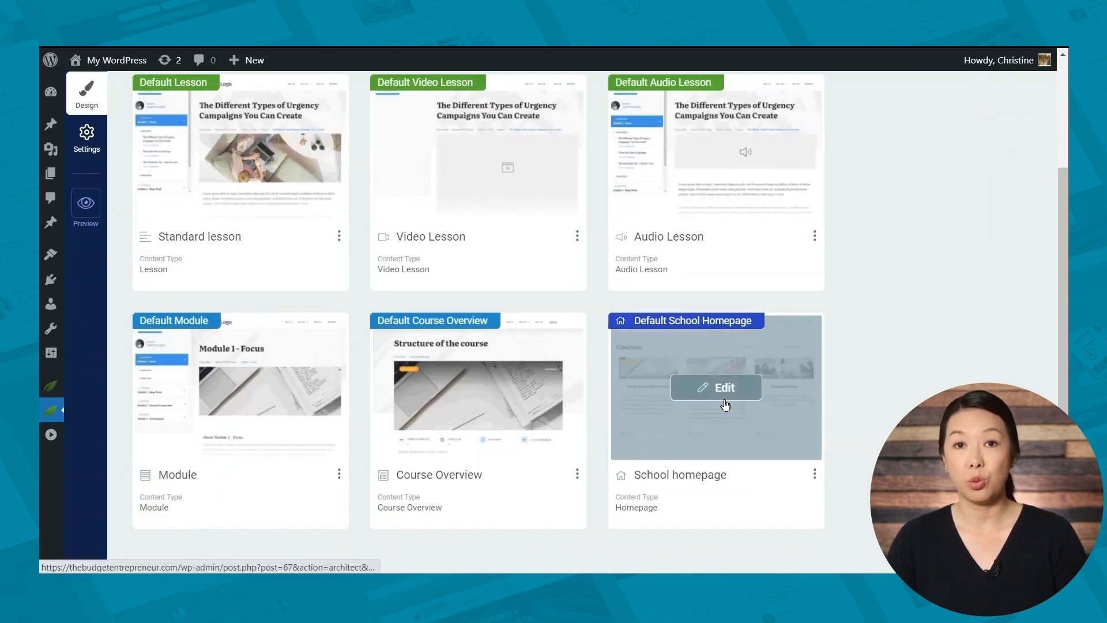
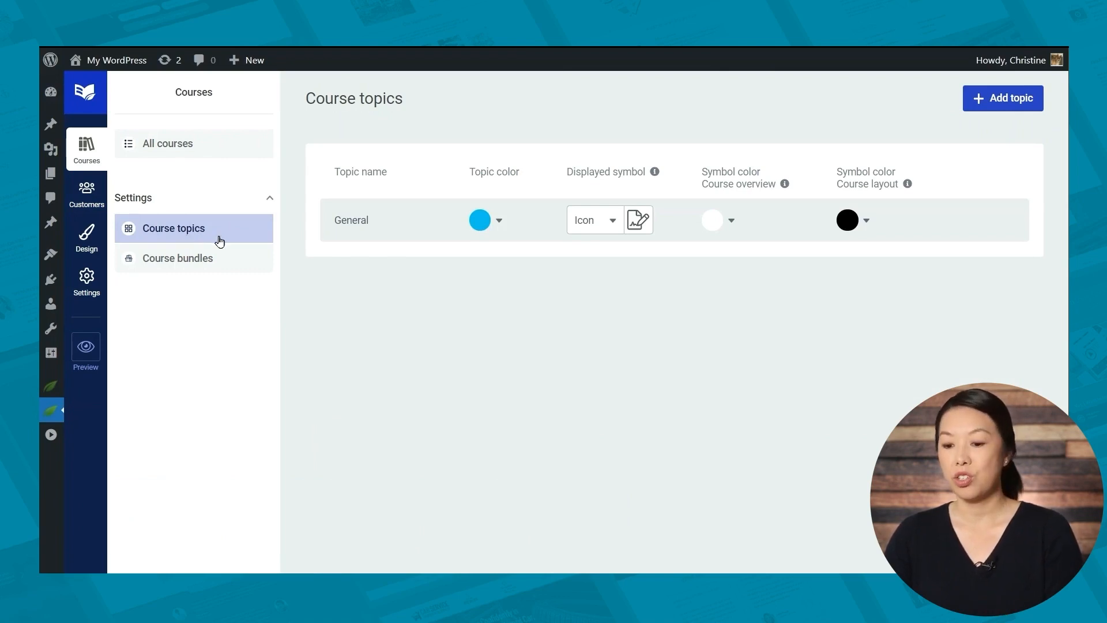
Check the displayed symbol options of the General course topic, leaving it set to Icon
mouse_move(361, 234)
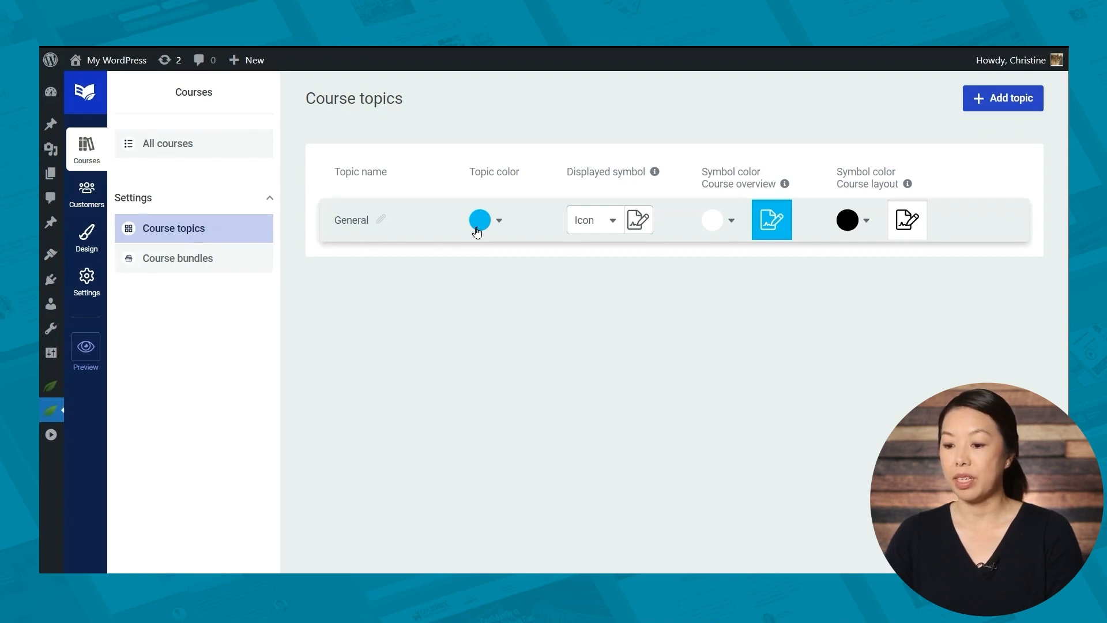
left_click(621, 226)
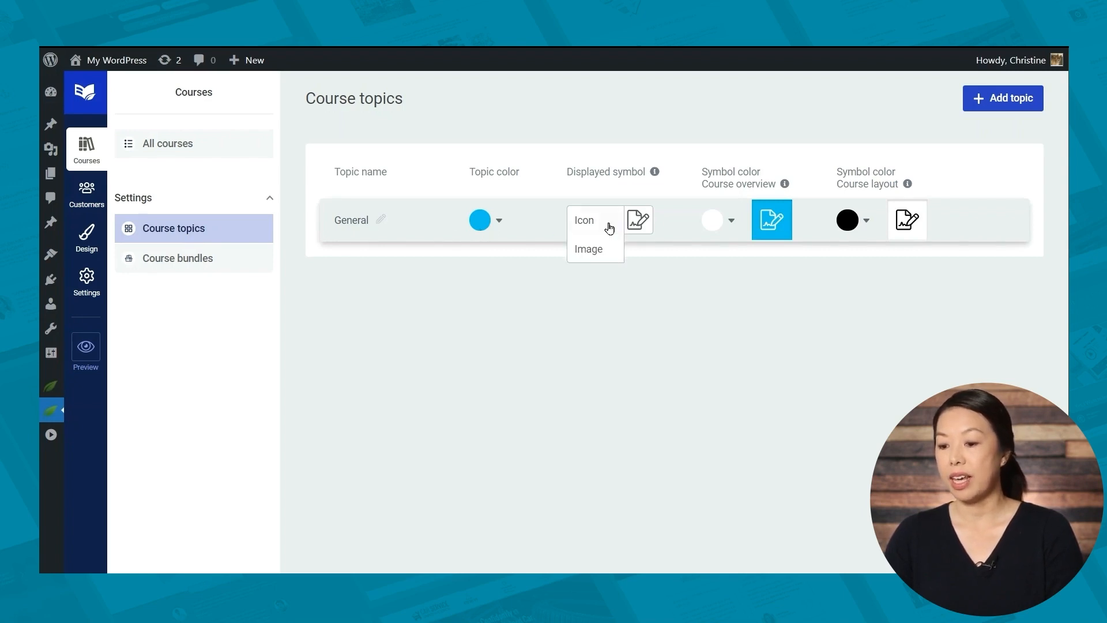
left_click(610, 229)
left_click(615, 224)
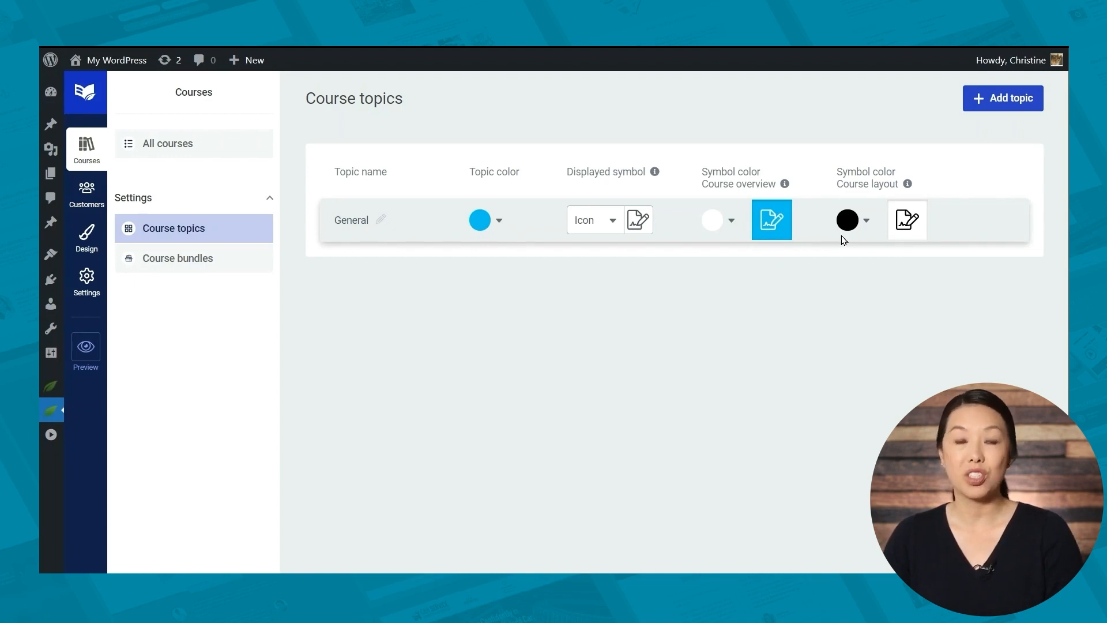
Add a new course to the course list and name it Healthy Cooking Basics
left_click(194, 155)
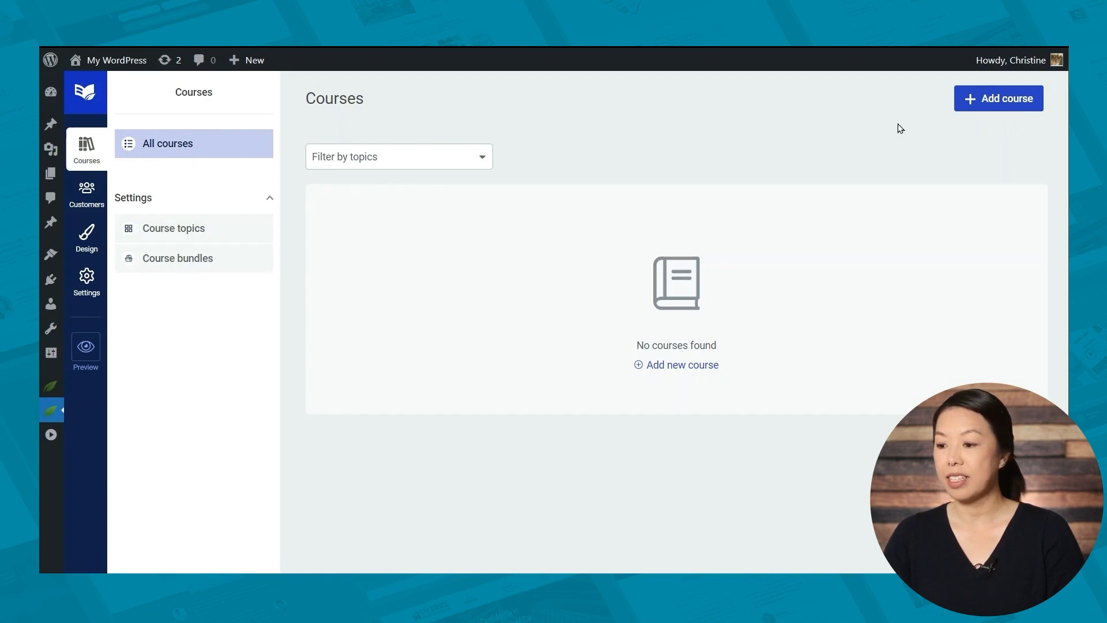
left_click(1006, 108)
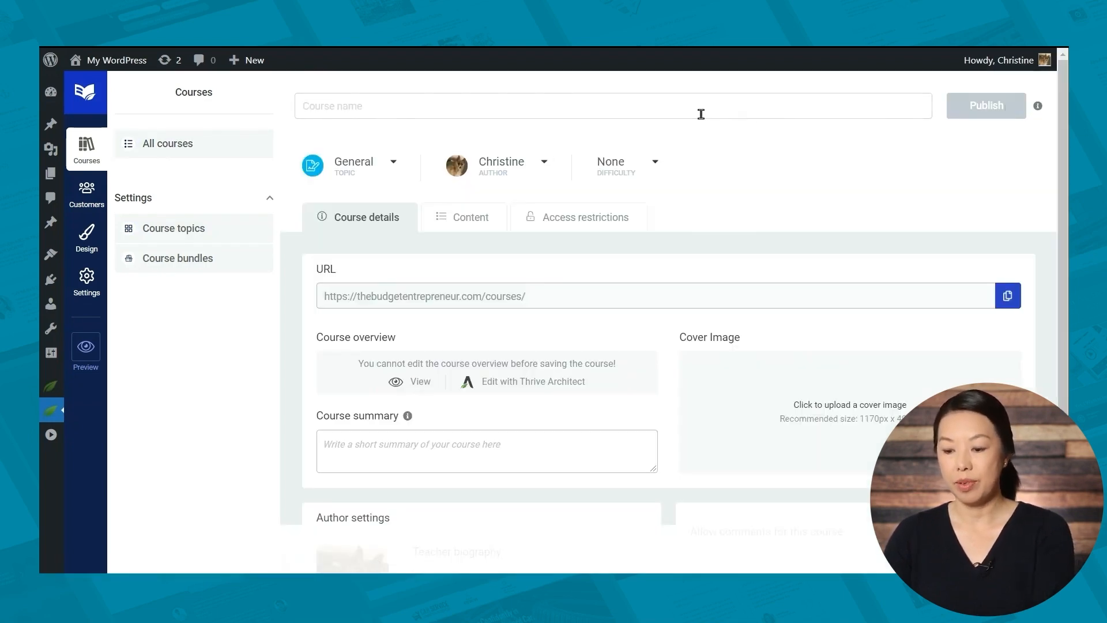
type("Healthy Cooking Basics")
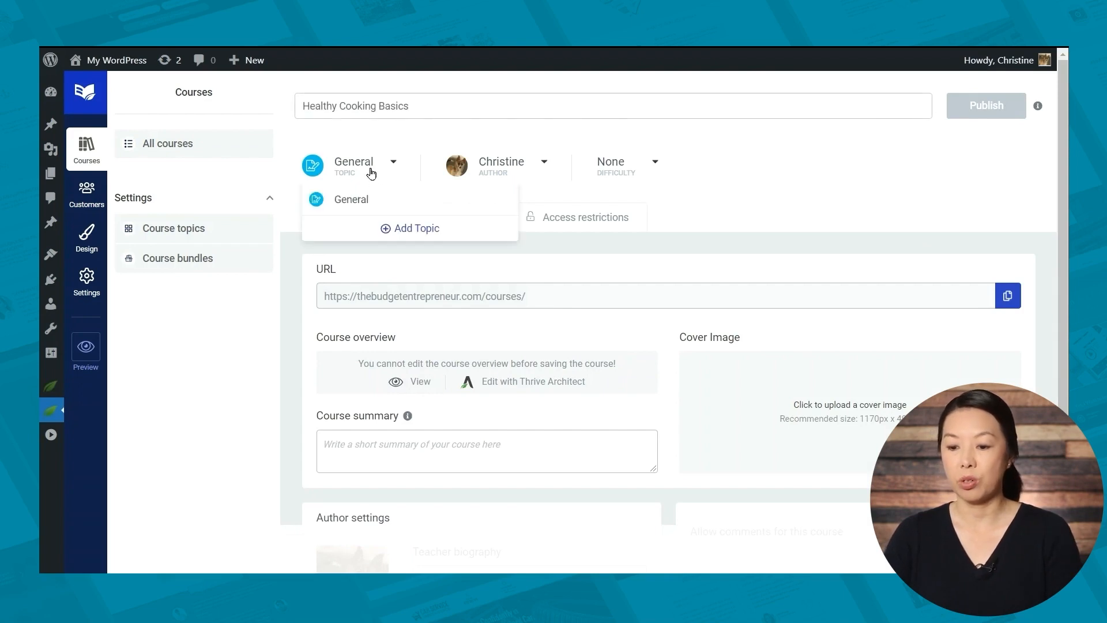
Look at the topic, author and difficulty choices for the new course without changing any of them
left_click(372, 168)
left_click(544, 165)
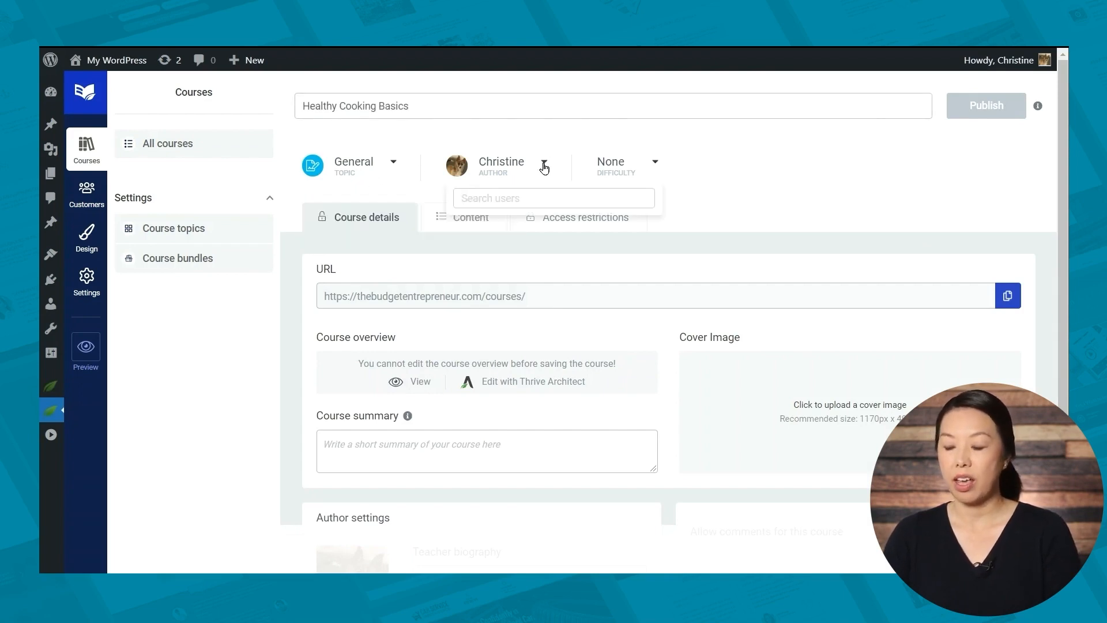
left_click(632, 163)
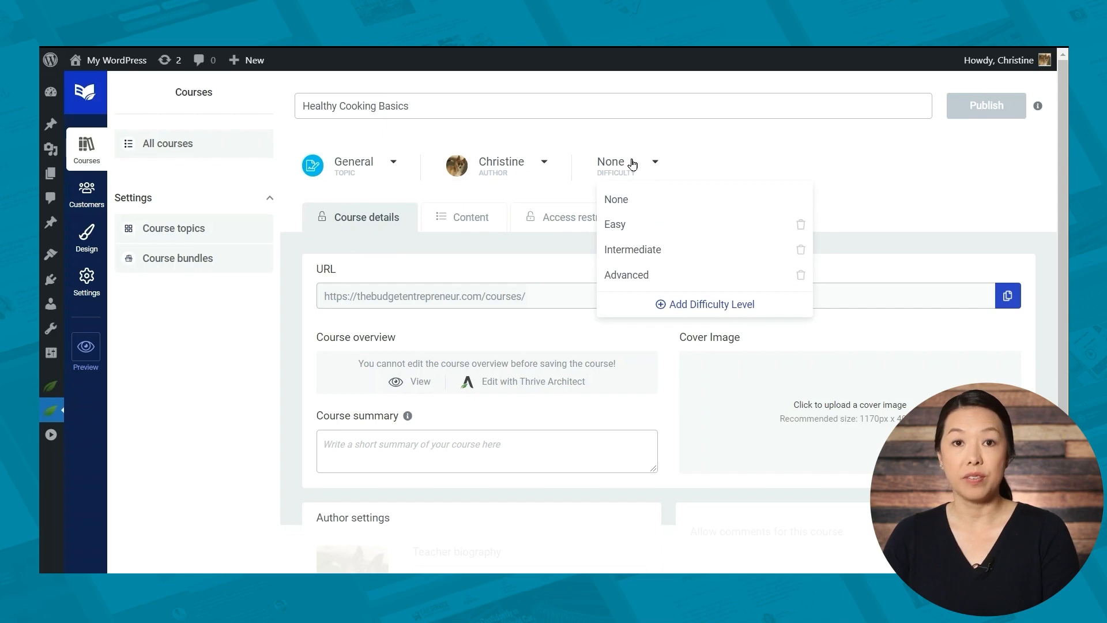
left_click(632, 164)
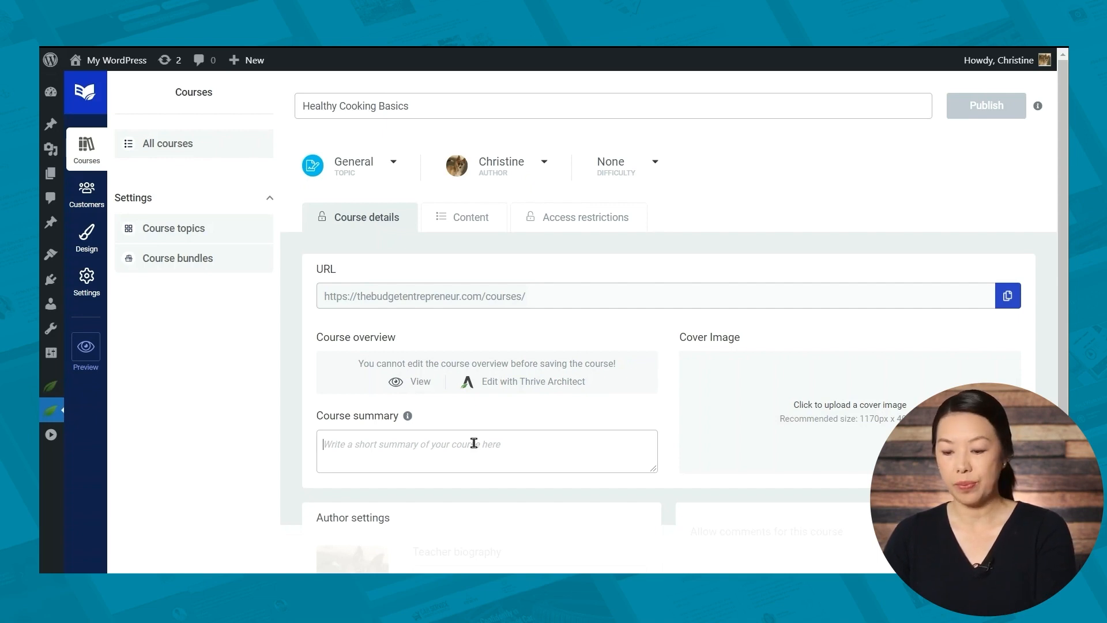
Enter a course summary about the best cooking fats, healthier sugar alternatives and ways to incorporate veggies into hearty recipes, and save the course
type("In this course, you'll learn which fats are best to cook with, how to substitute sugar for healthier alternatives, and ways to incorporate veggies into hearty recipes.")
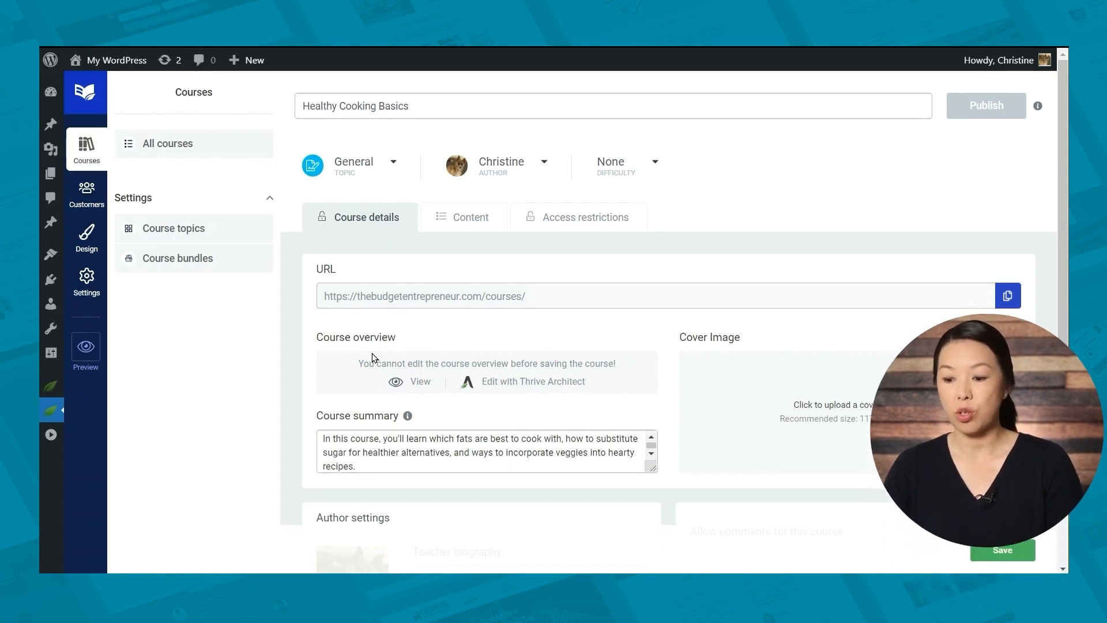
left_click(1004, 551)
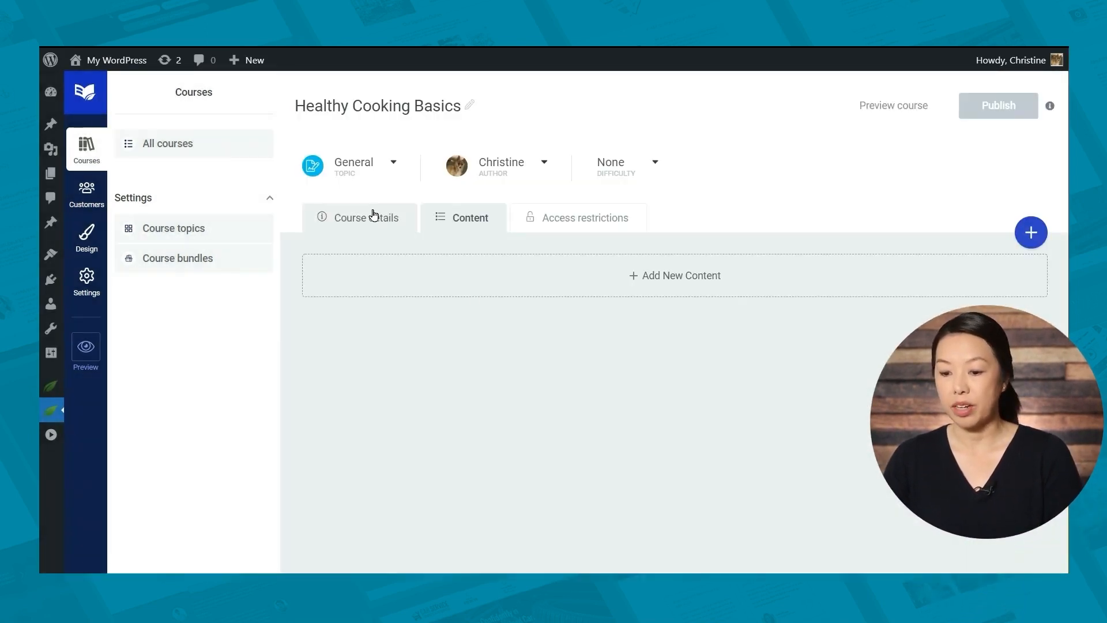
Open the Healthy Cooking Basics course overview for editing in Thrive Architect and go to its introduction placeholder text
left_click(371, 215)
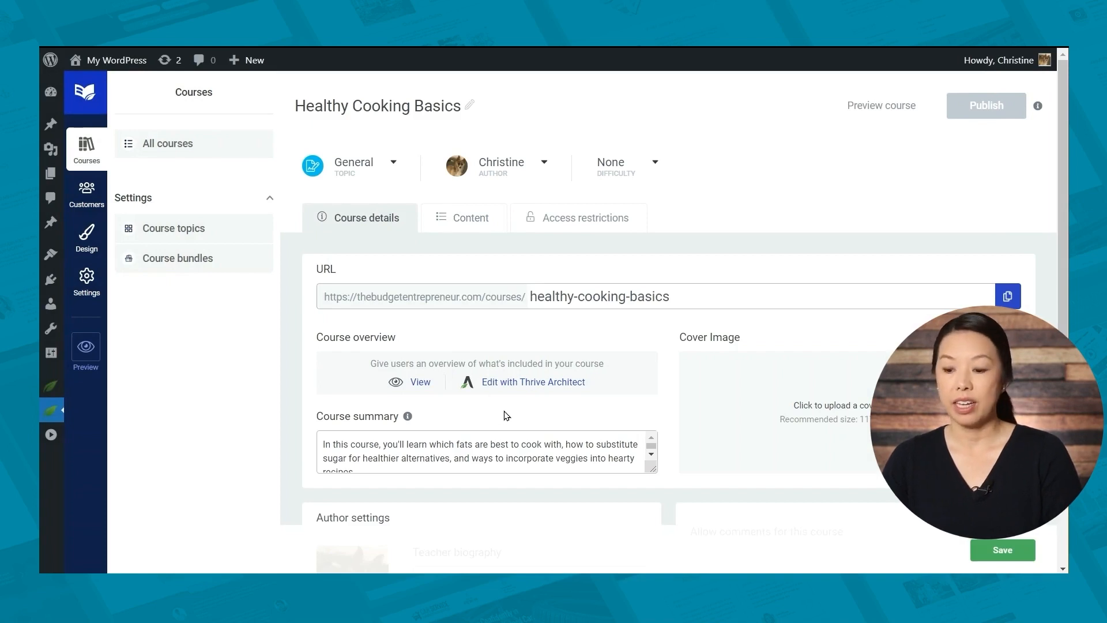
left_click(521, 383)
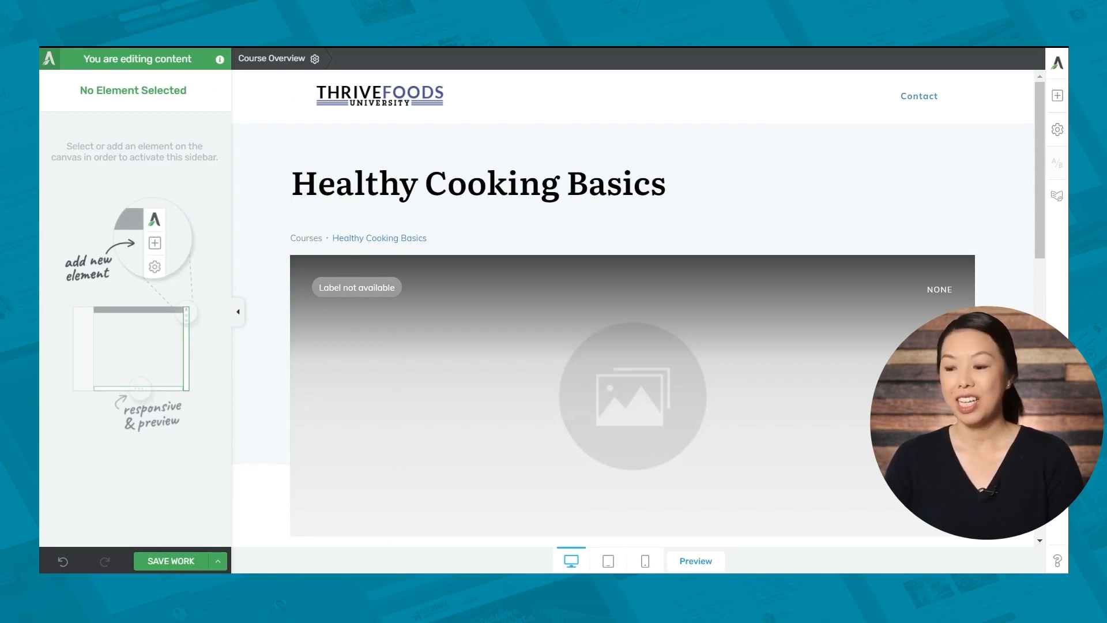
scroll(633, 306, "down", 5)
scroll(632, 305, "down", 3)
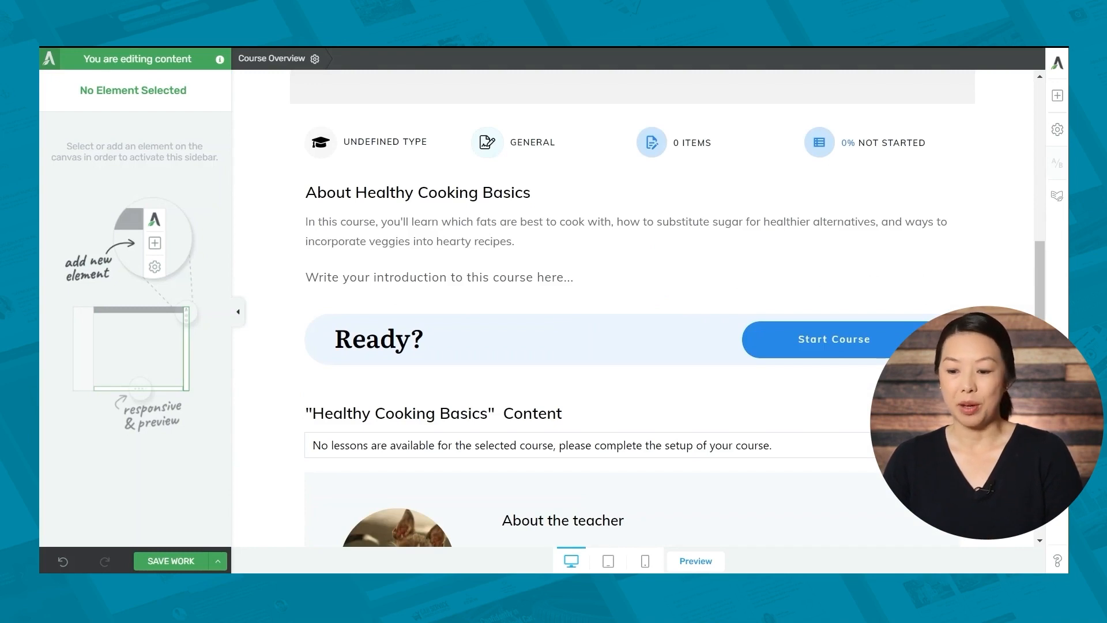
left_click(495, 272)
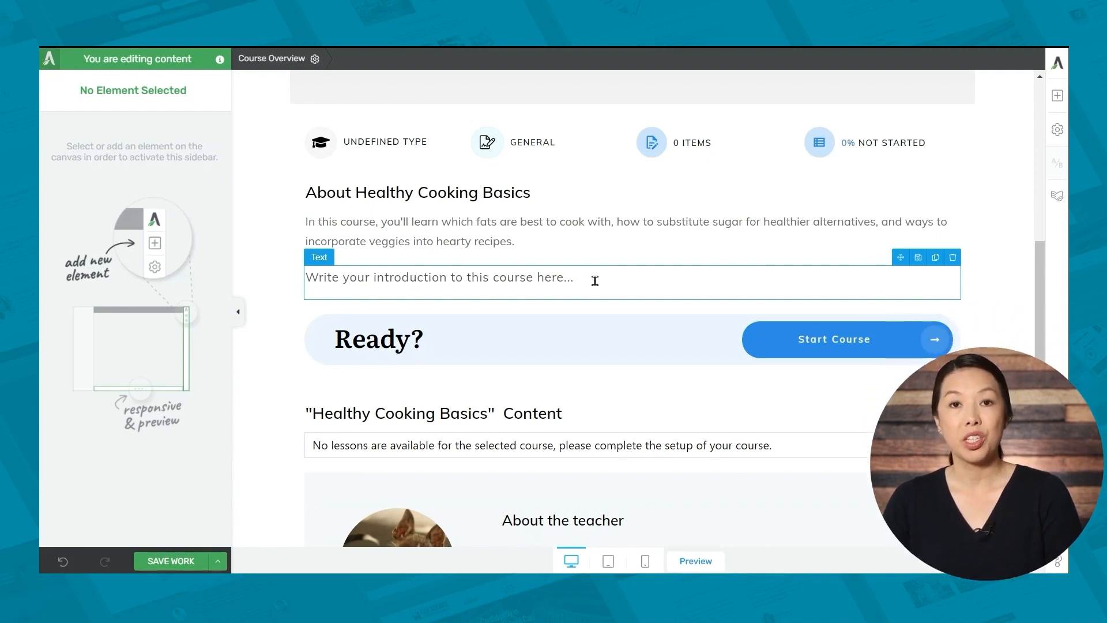
Find the Video element and insert it directly above the "Write your introduction to this course here..." text
left_click(1057, 95)
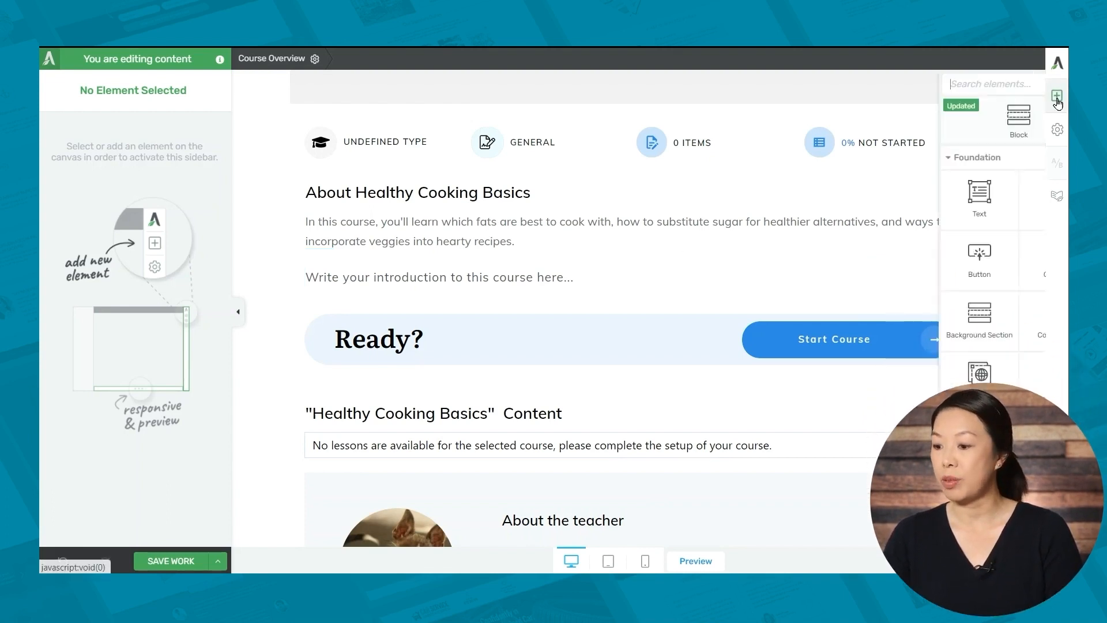
left_click(953, 84)
type("video")
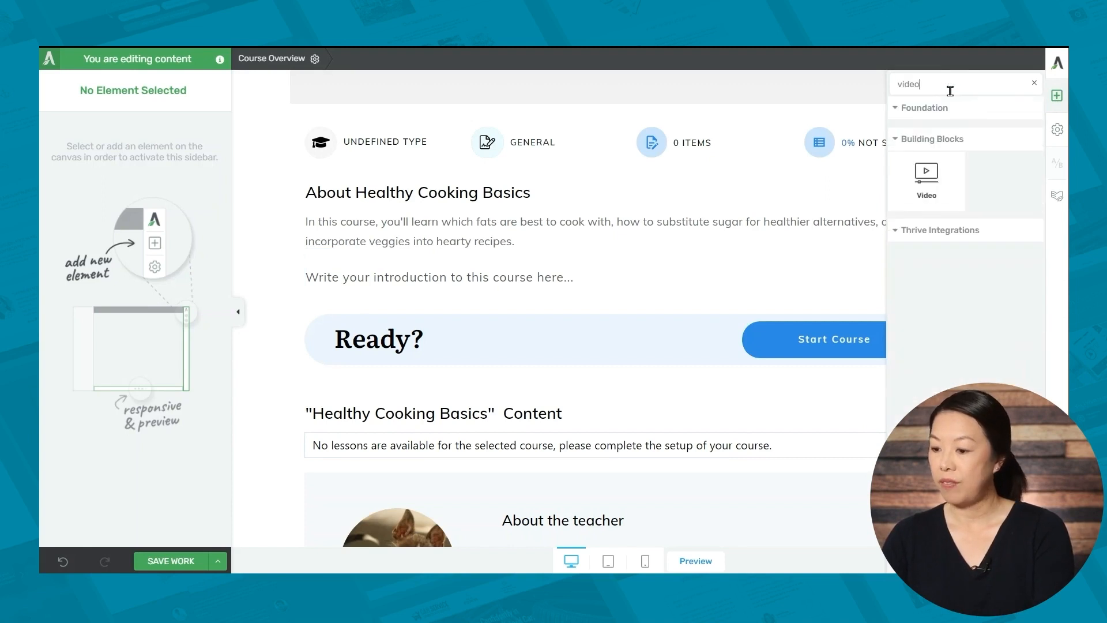
left_click_drag(926, 183, 520, 273)
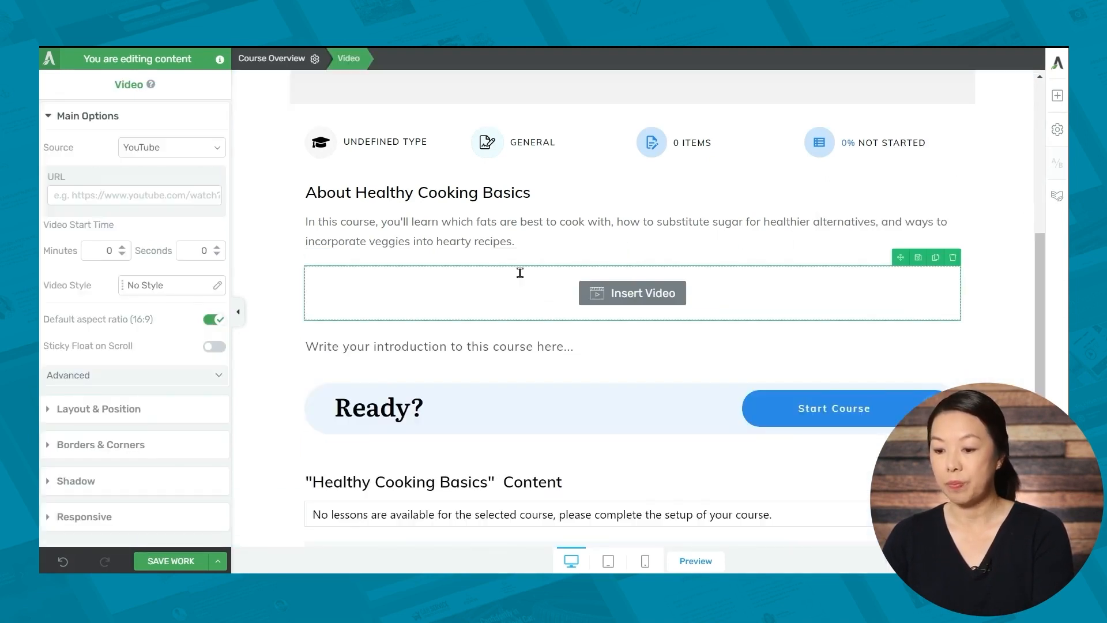
Review the video source choices, keep YouTube with no URL entered, and save the course overview
left_click(198, 148)
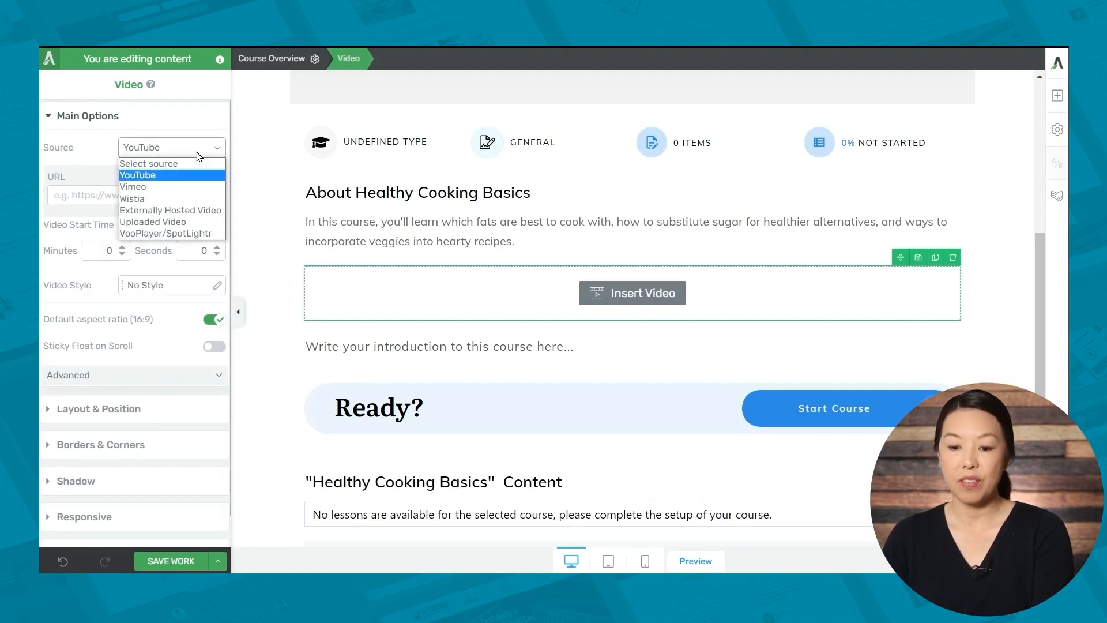
left_click(71, 195)
left_click(75, 195)
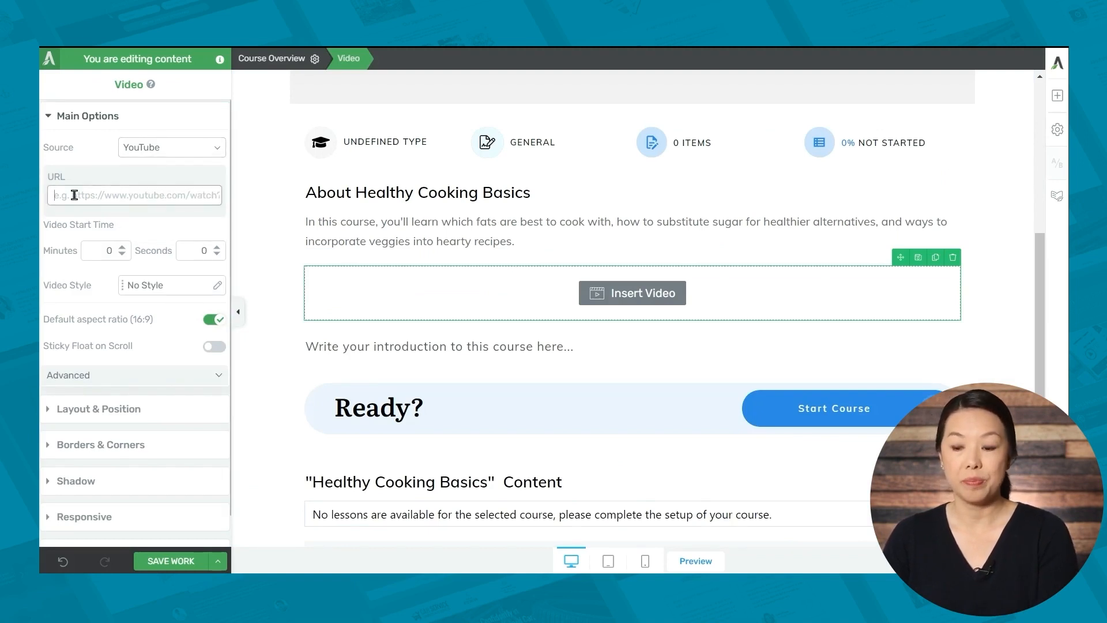
scroll(554, 349, "down", 3)
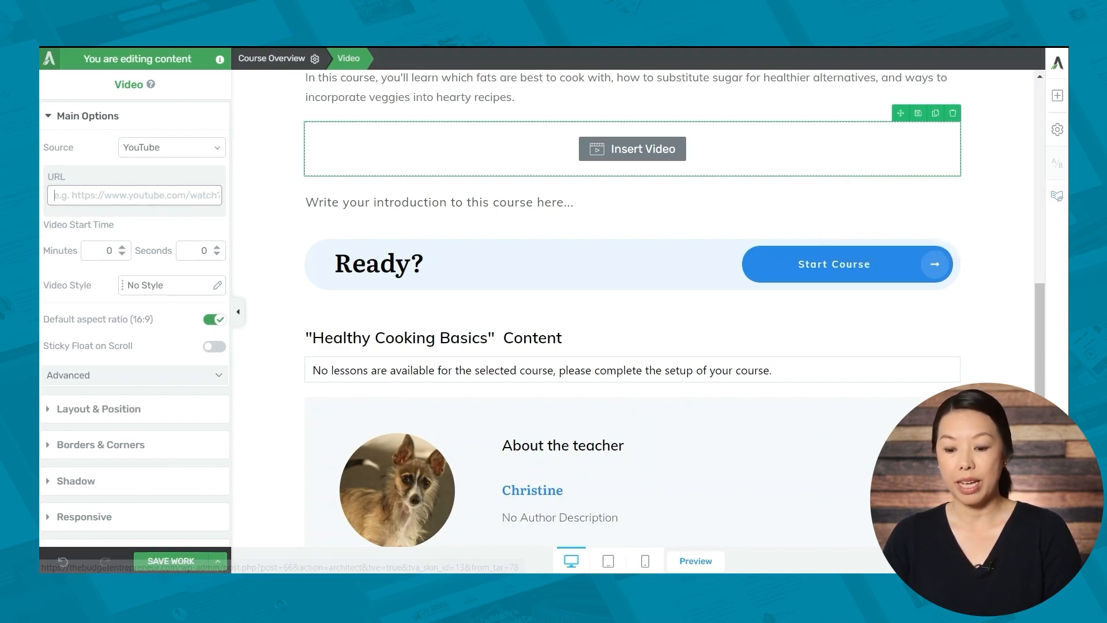
left_click(171, 554)
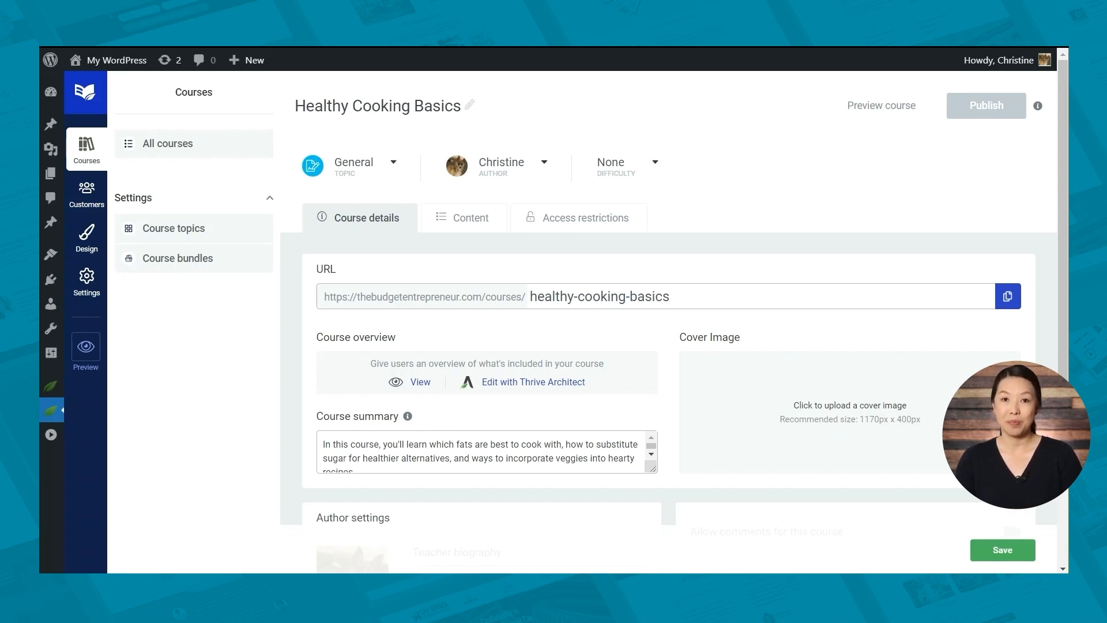
Set the course cover image to pexels-ella-olsson-3026808-scaled.jpg from the media library
mouse_move(827, 435)
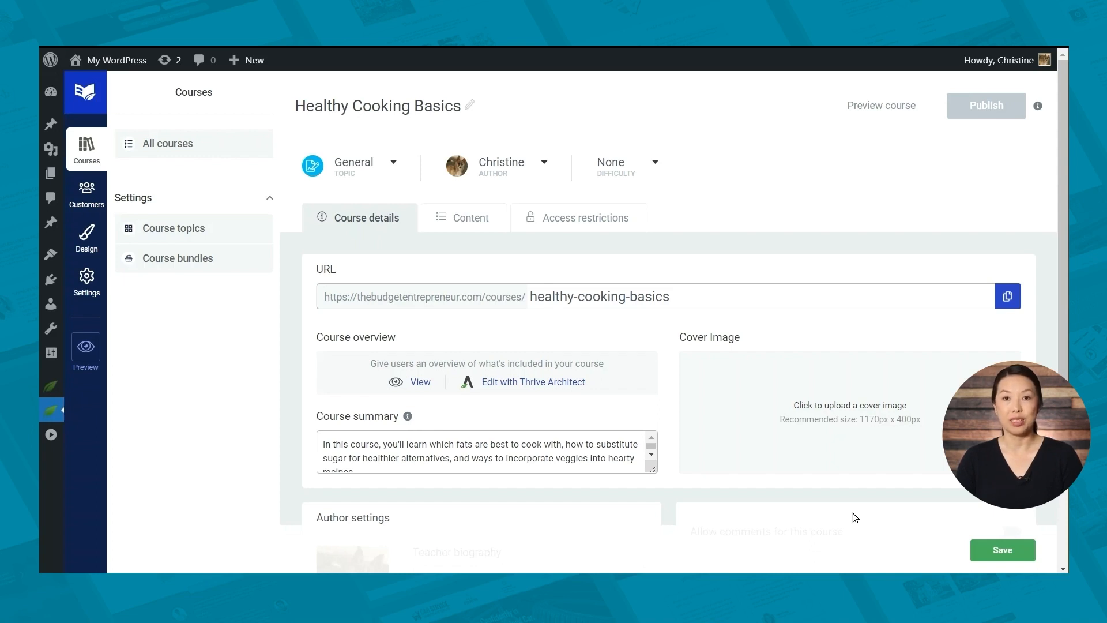
left_click(830, 425)
left_click(237, 266)
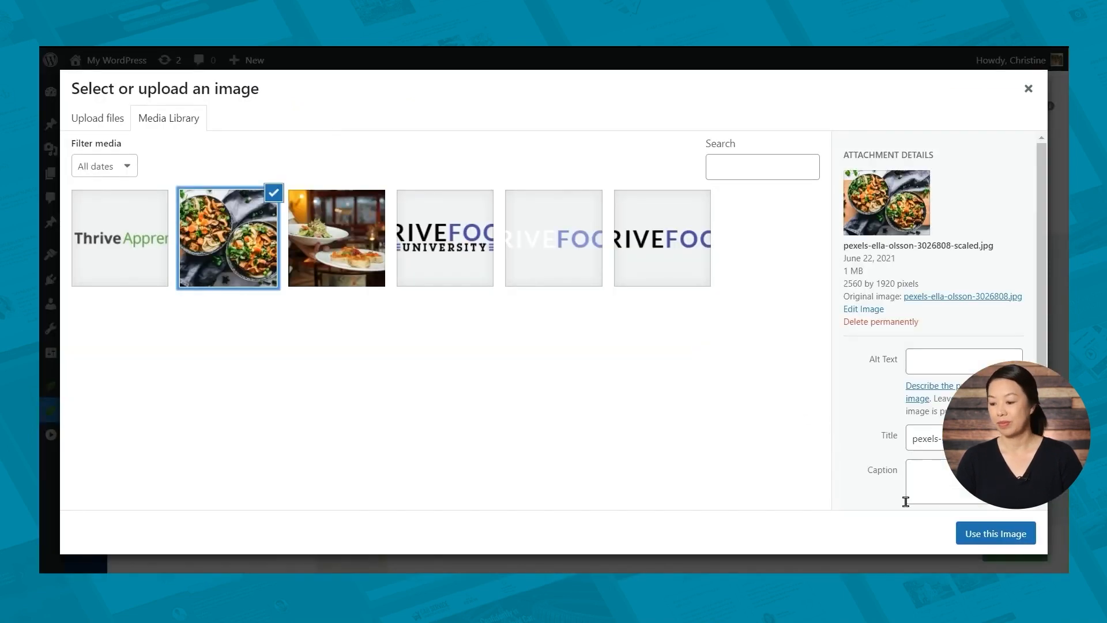
left_click(975, 534)
Set the teacher biography to "Custom bio for this course", leave the description empty, and save the course details
scroll(750, 490, "down", 3)
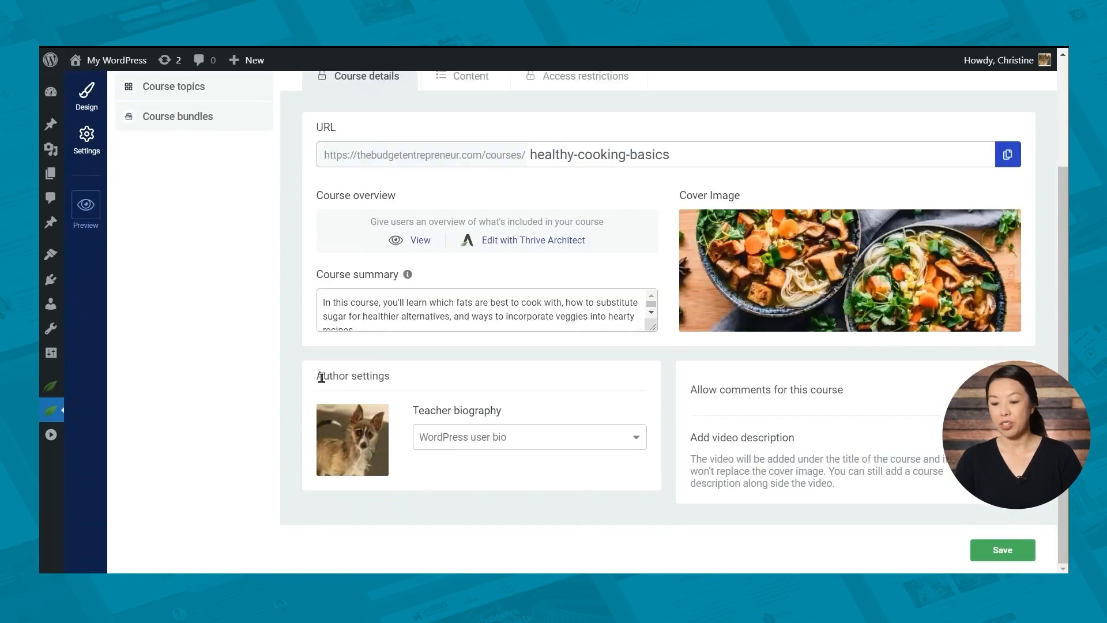
left_click(499, 439)
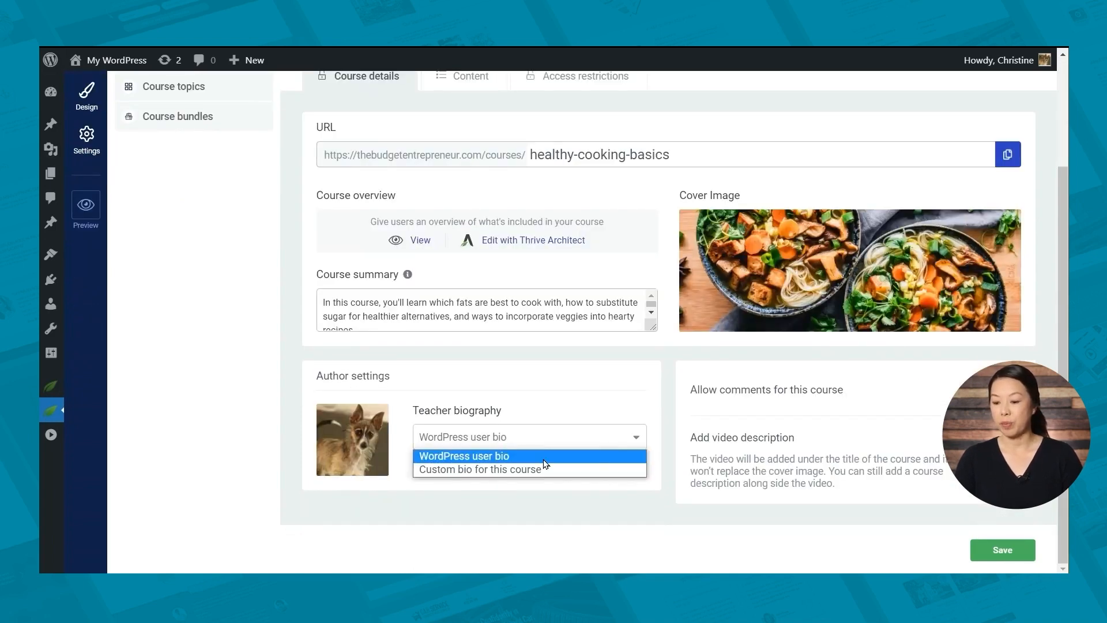
left_click(544, 470)
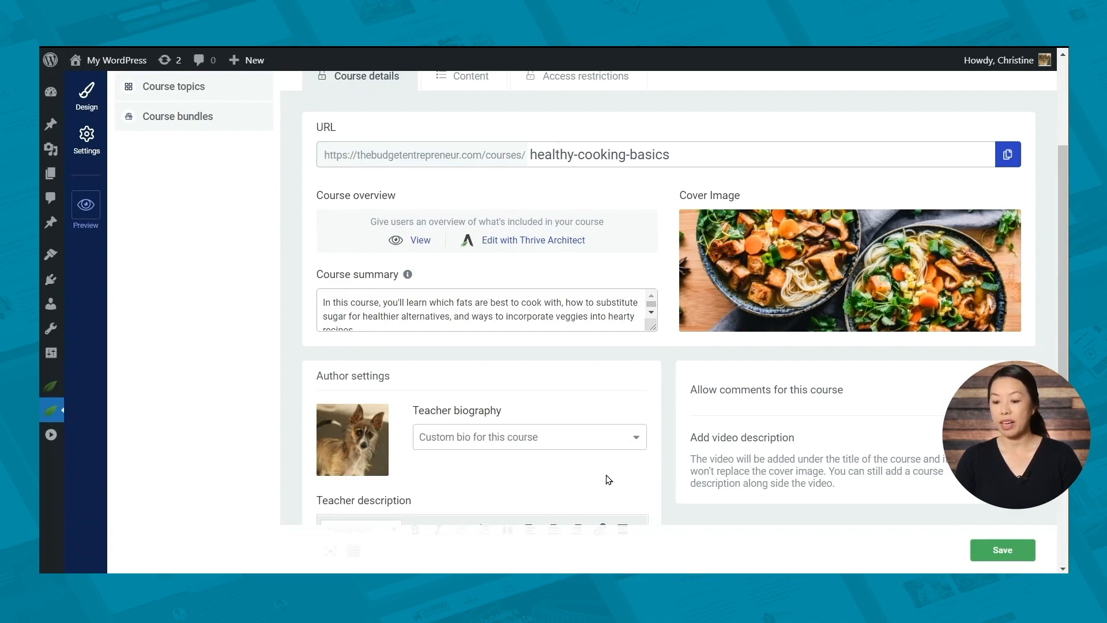
scroll(605, 470, "down", 3)
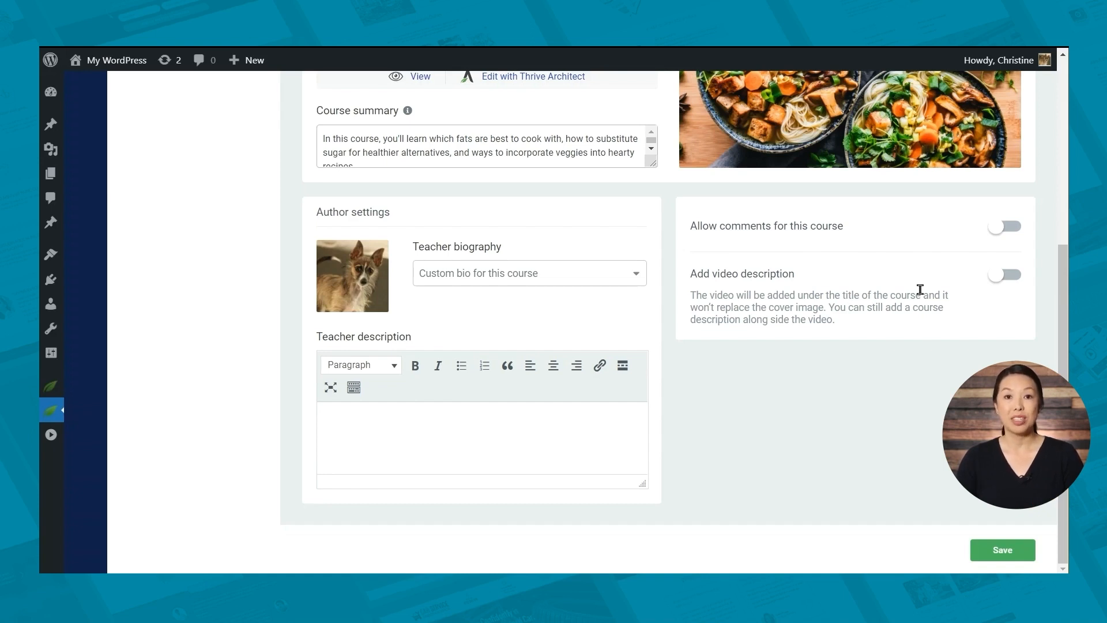
left_click(1005, 549)
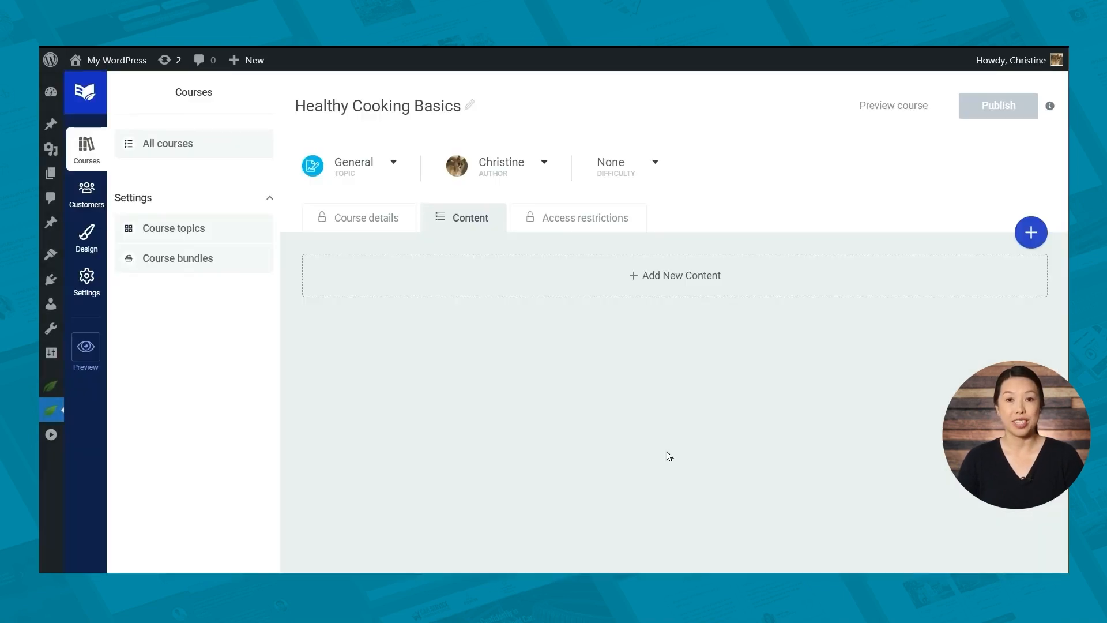
Add a new module to the course content and title it Healthy Fats
left_click(667, 277)
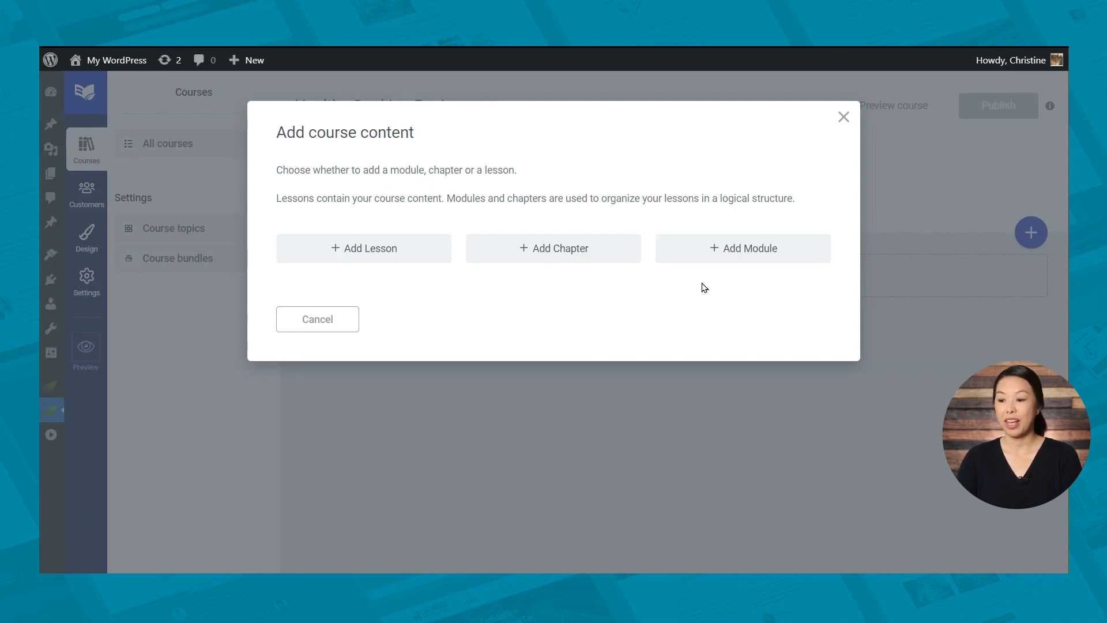
left_click(709, 261)
left_click(399, 172)
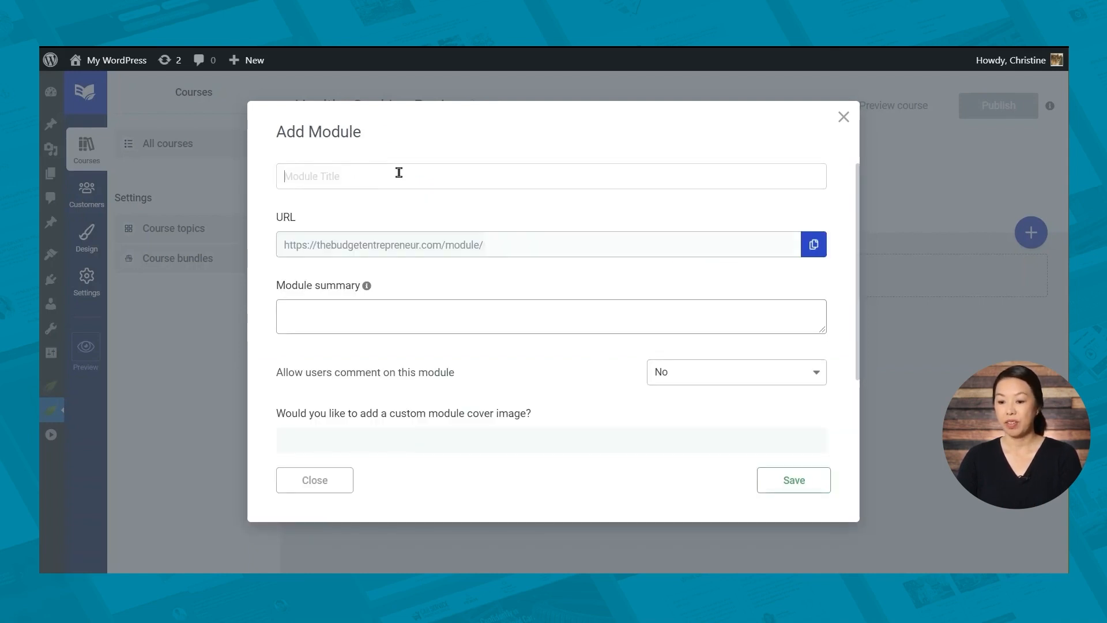
type("Healthy ")
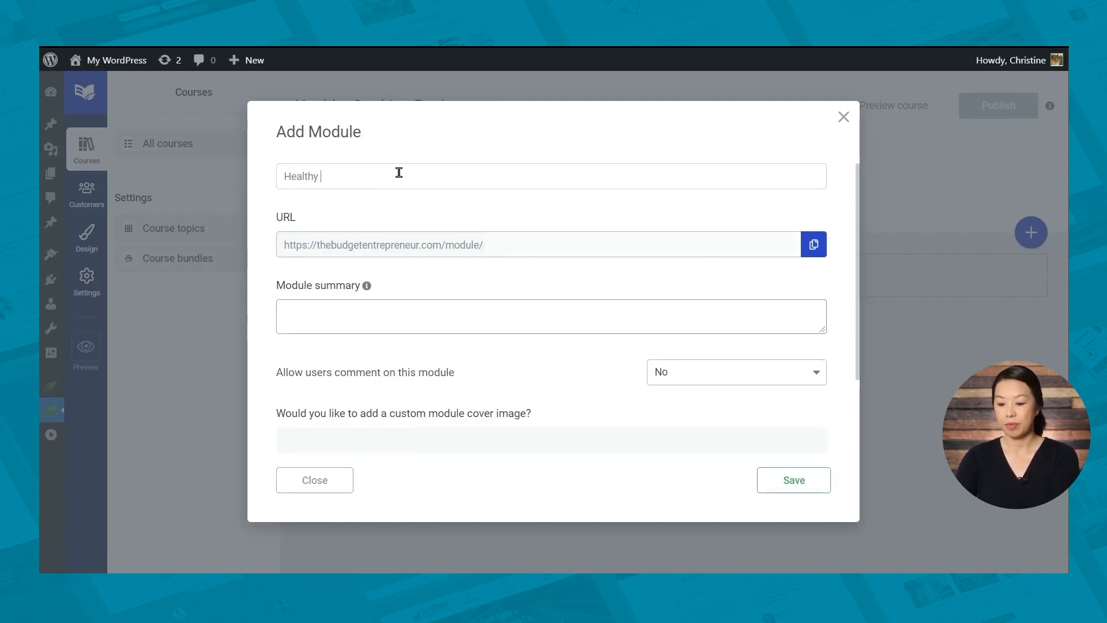
type("Fats")
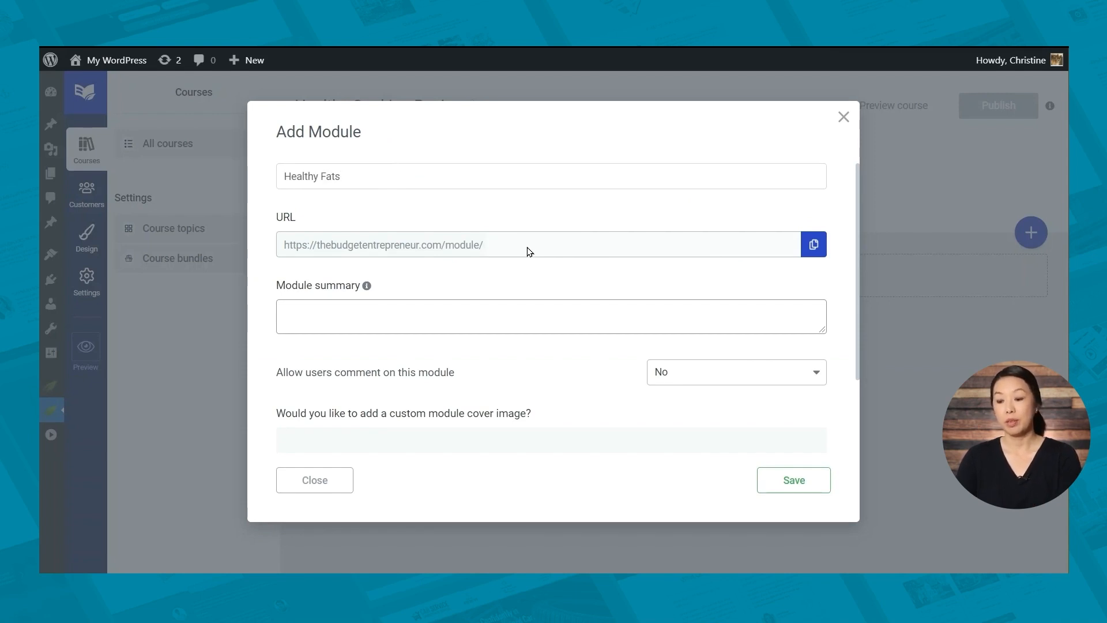
Enter the module summary "Contrary to popular believe, fat is not the enemy! Learn which fats to use and which to avoid." and save the module
left_click(445, 315)
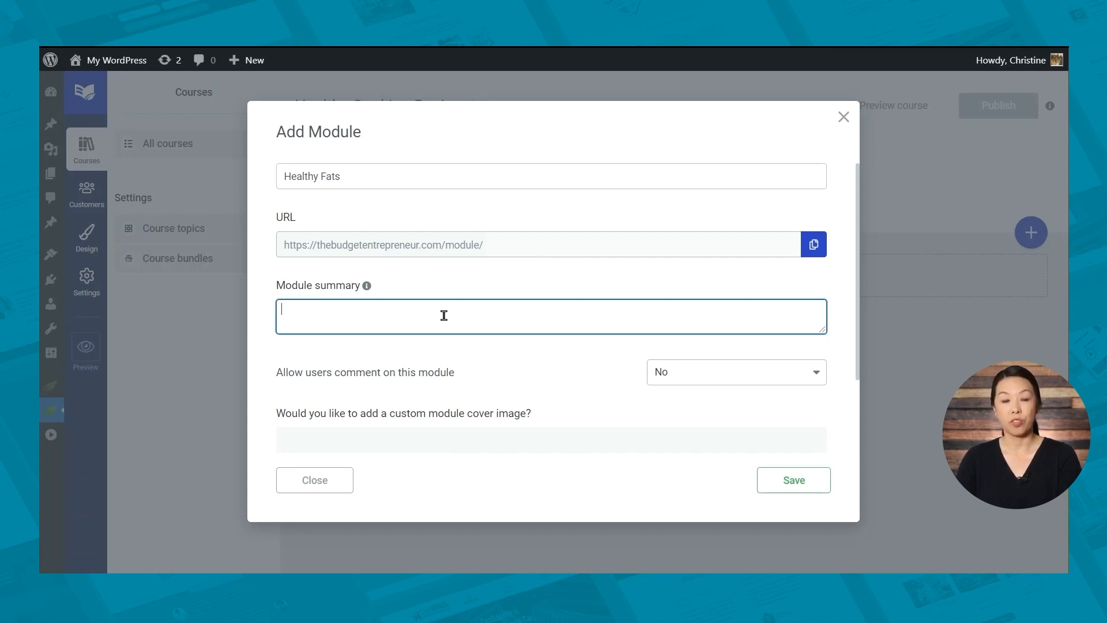
type("Contrary to popular believe, fat is not the enemy! Learn which fats to use and which to avoid.")
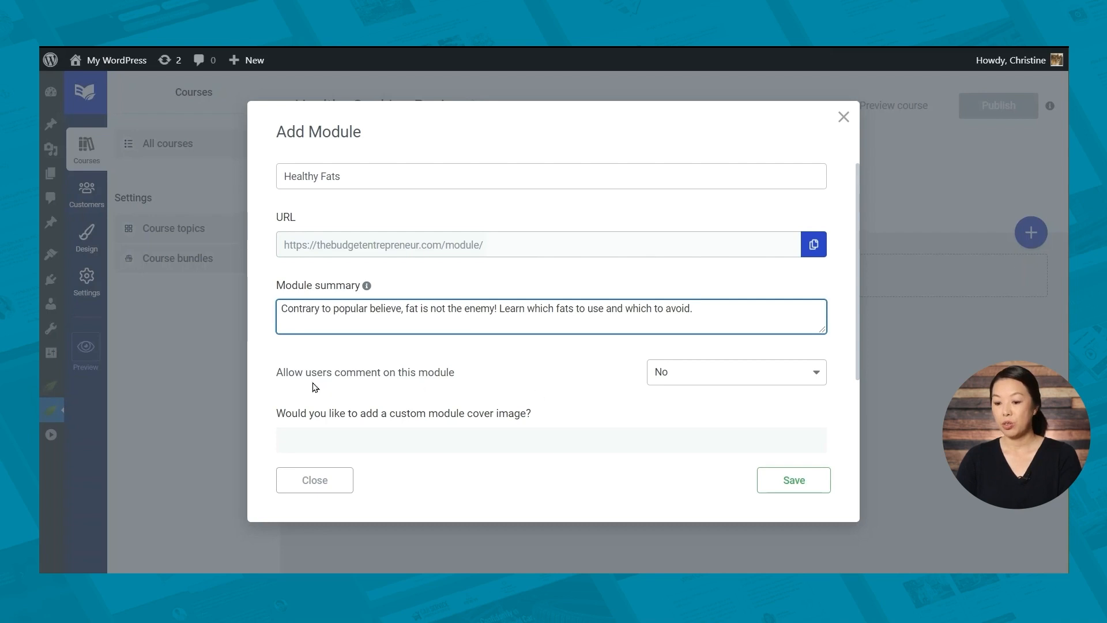
scroll(519, 381, "down", 2)
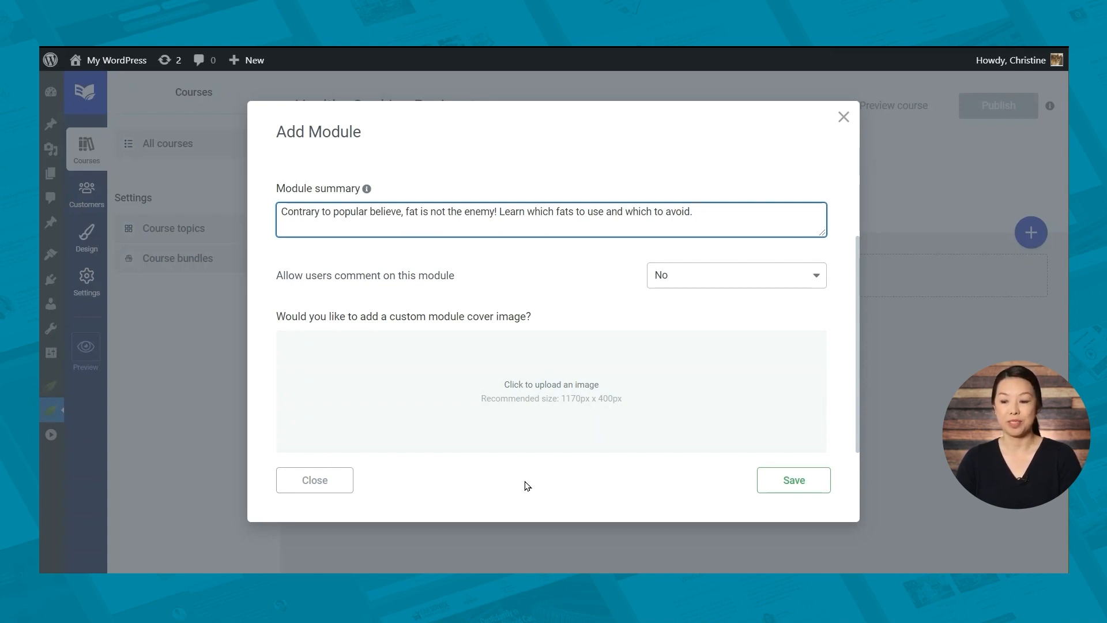
left_click(796, 479)
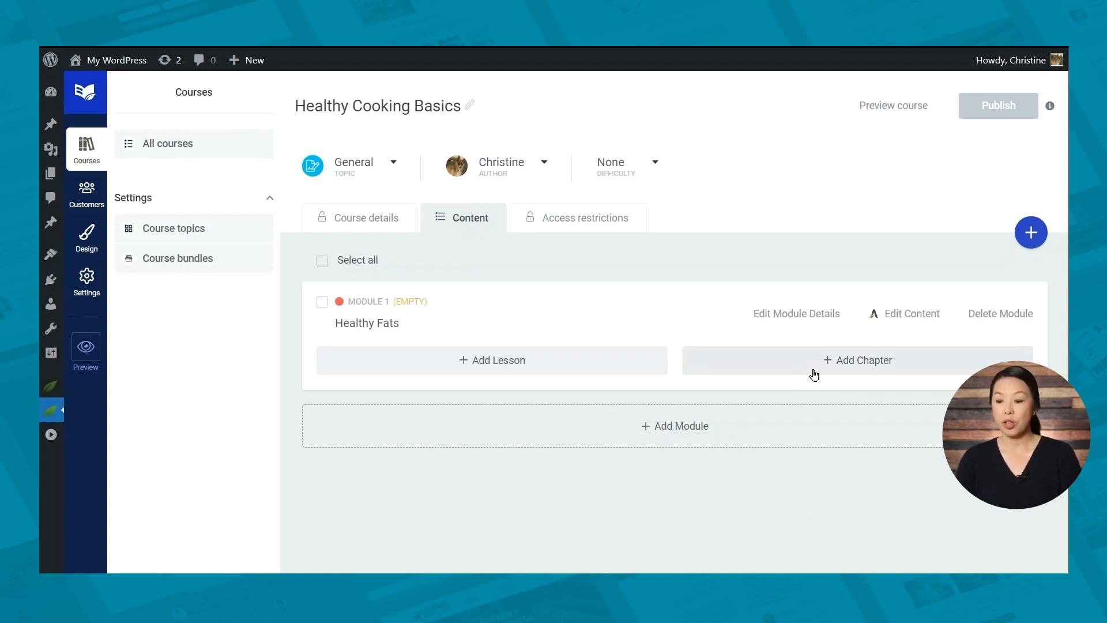
Add a lesson titled "5 Fats to Avoid" to the Healthy Fats module, with Text lesson as its type
left_click(503, 362)
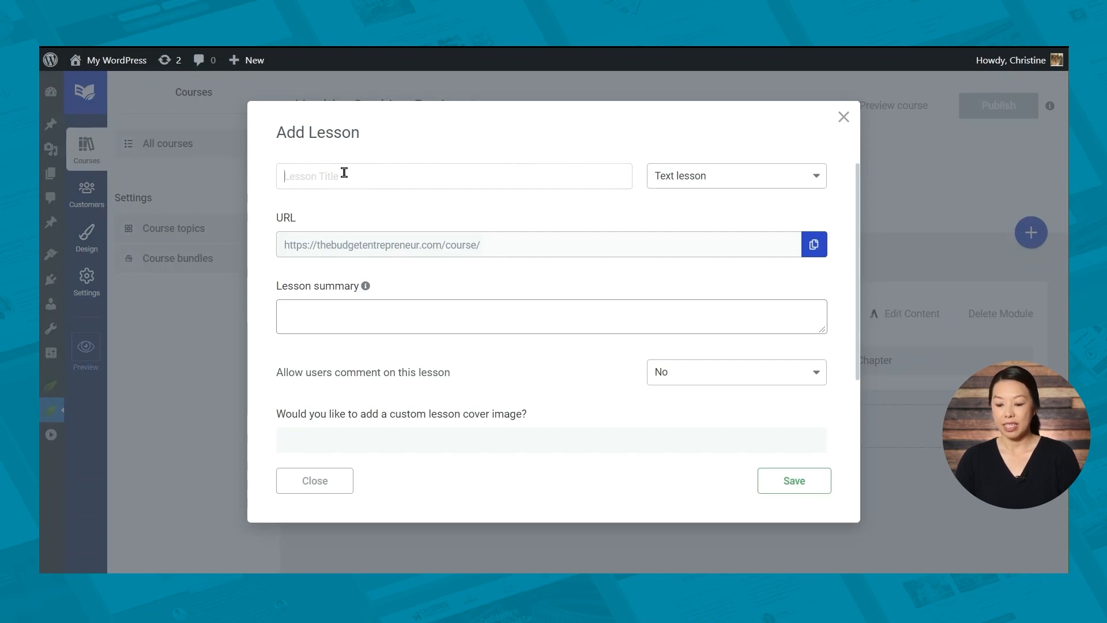
type("5 Fats to Avoid")
left_click(773, 176)
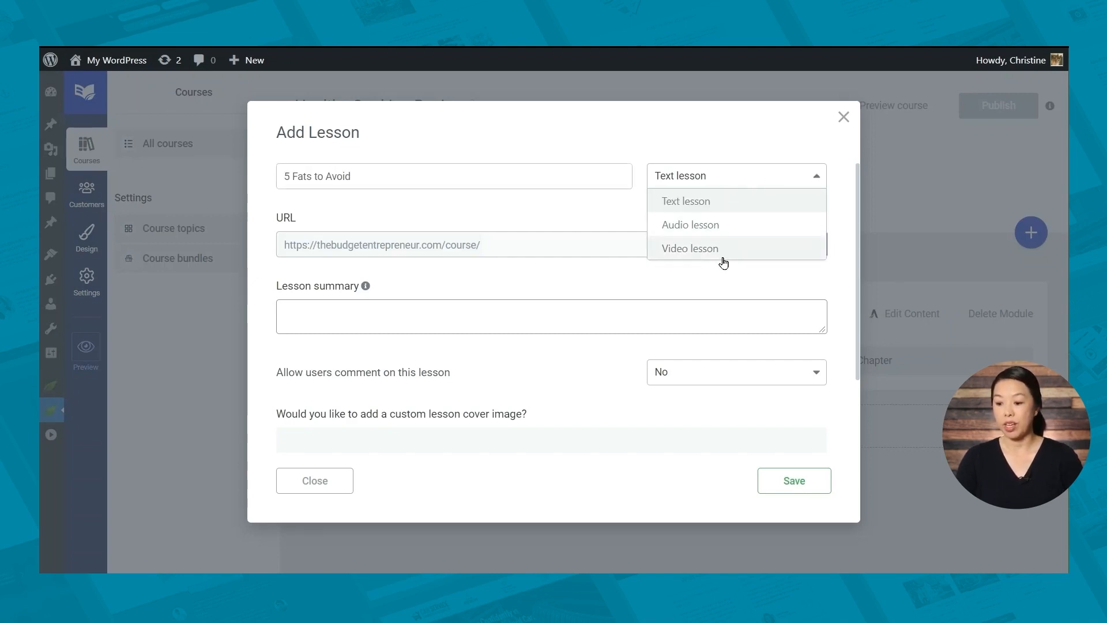
left_click(675, 202)
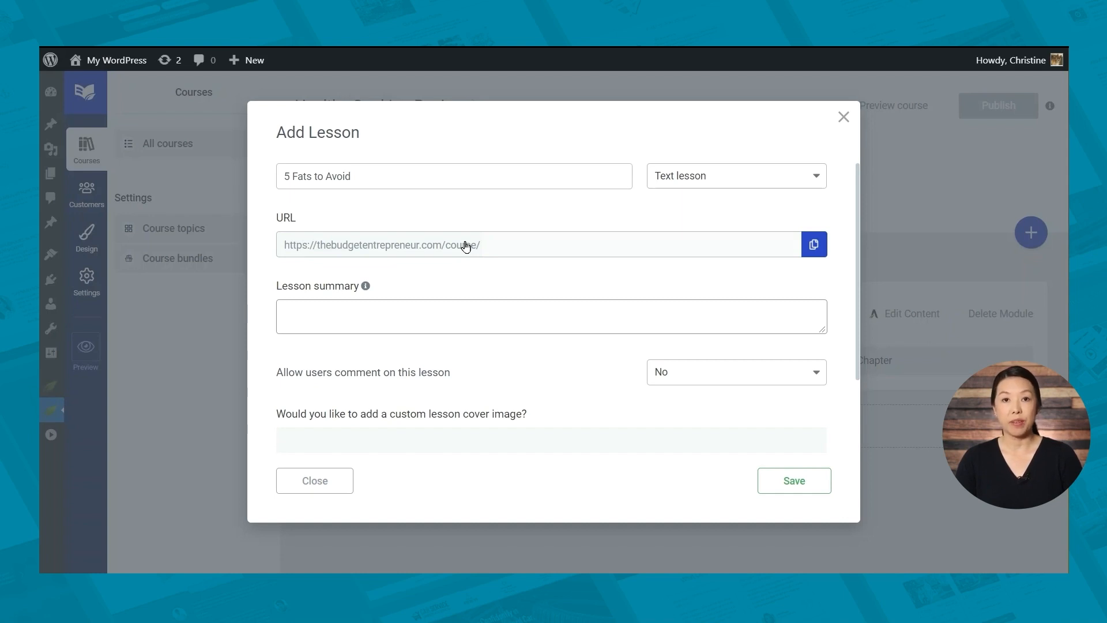
Enter a lesson summary asking about canola and corn oil and why these fats aren't as healthy as you might think, and save the lesson
left_click(356, 316)
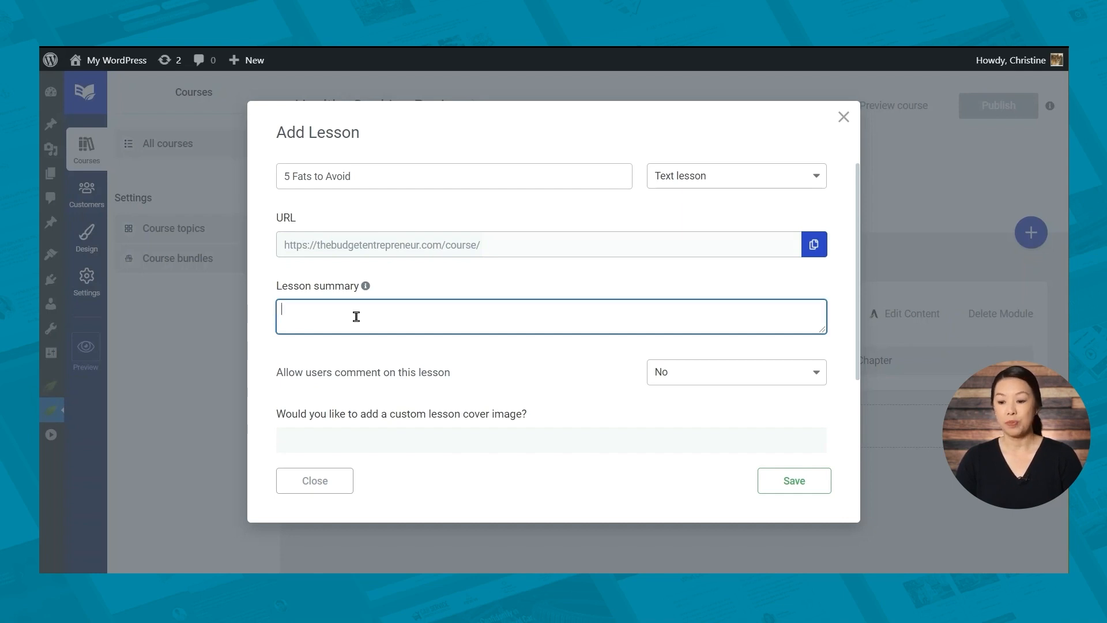
type("Are you cooking with canola oil? How about corn oil? Learn why you these fats aren't as healthy as you might think.")
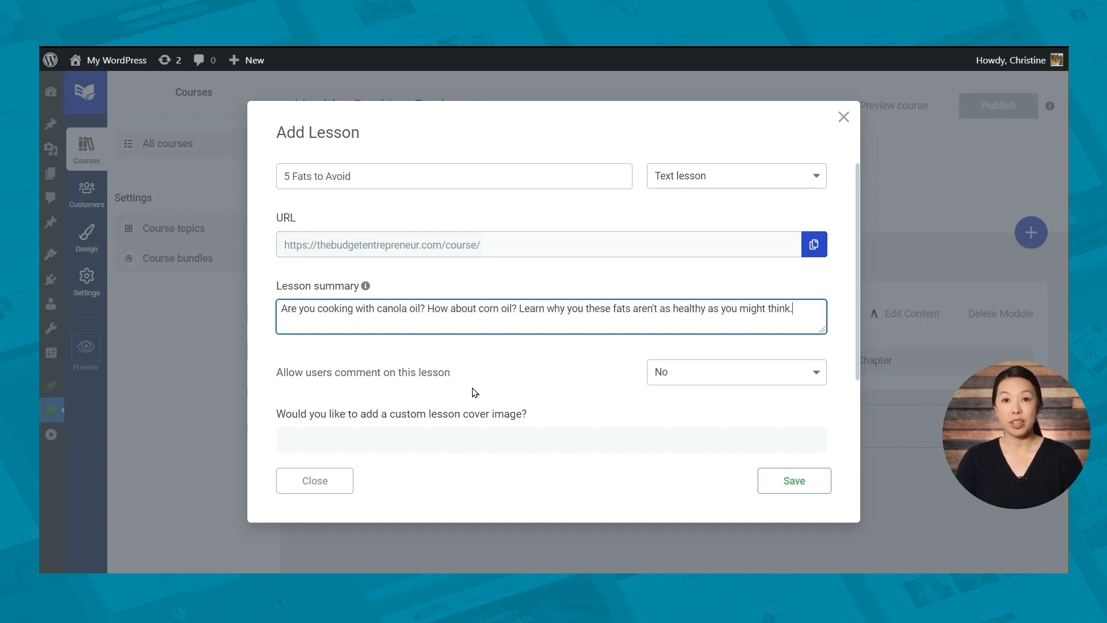
scroll(456, 391, "down", 2)
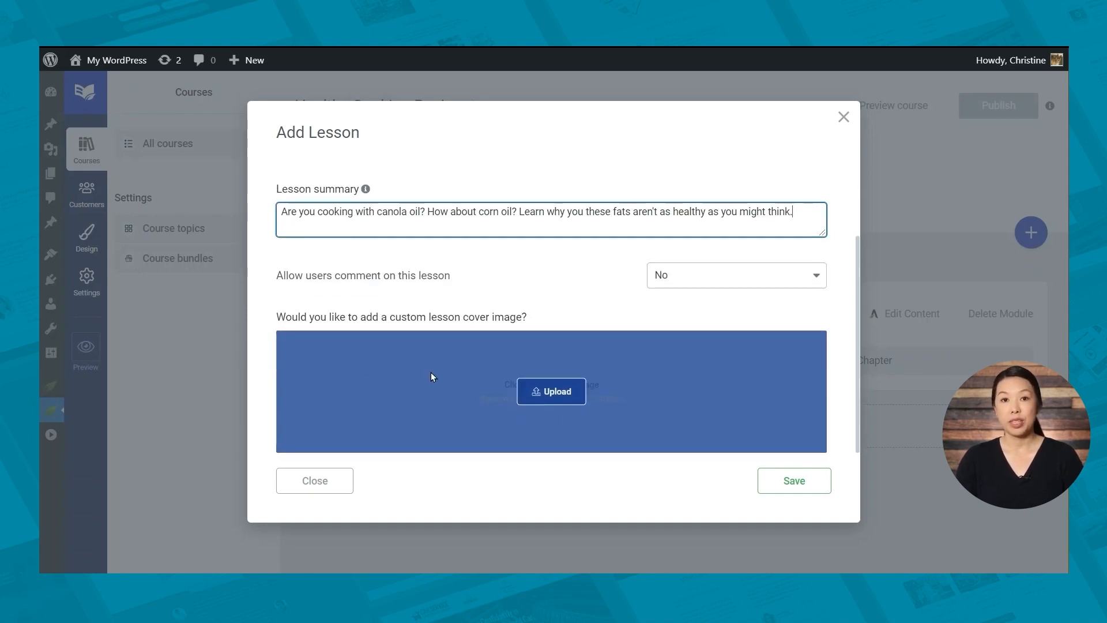
left_click(808, 485)
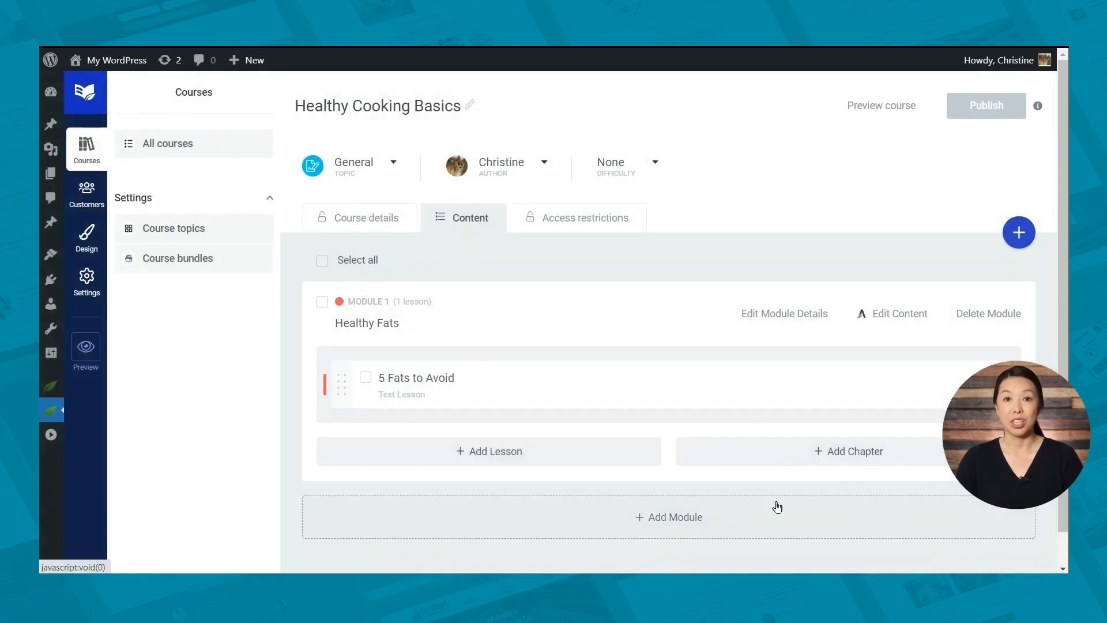
Open the content of the 5 Fats to Avoid lesson for editing in Thrive Architect
left_click(898, 401)
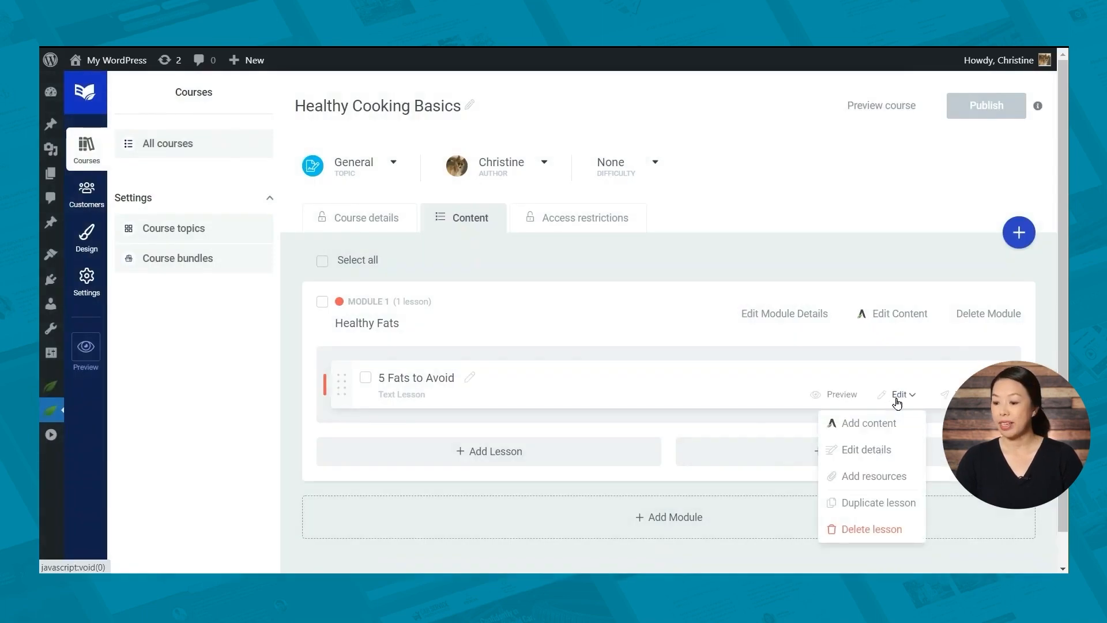
left_click(885, 432)
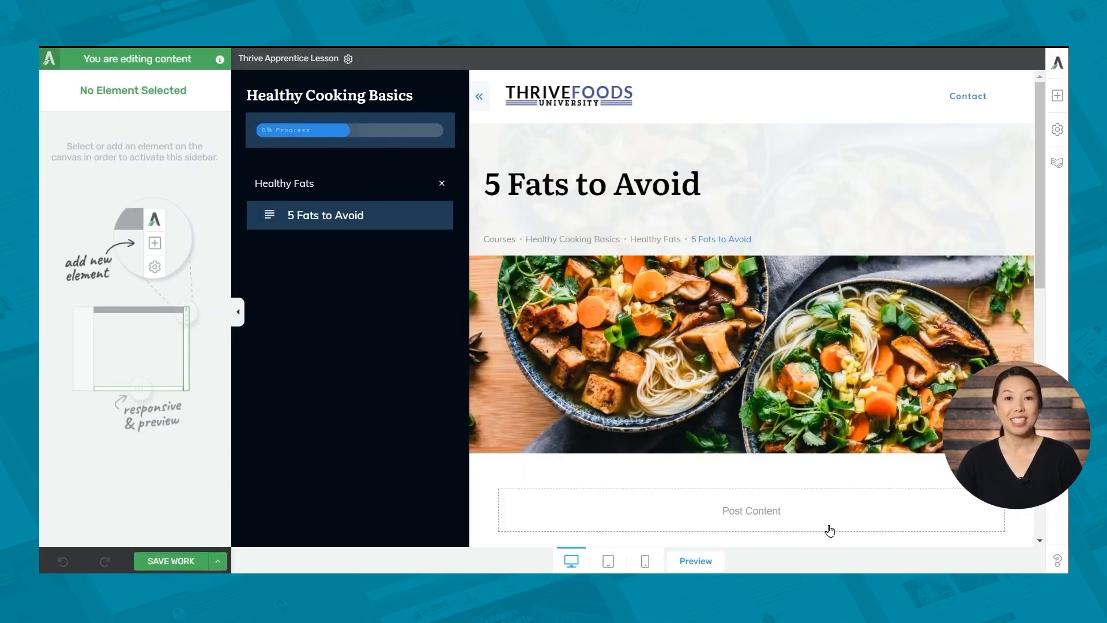
Insert a text element into the post content area of the 5 Fats to Avoid lesson
scroll(830, 494, "down", 5)
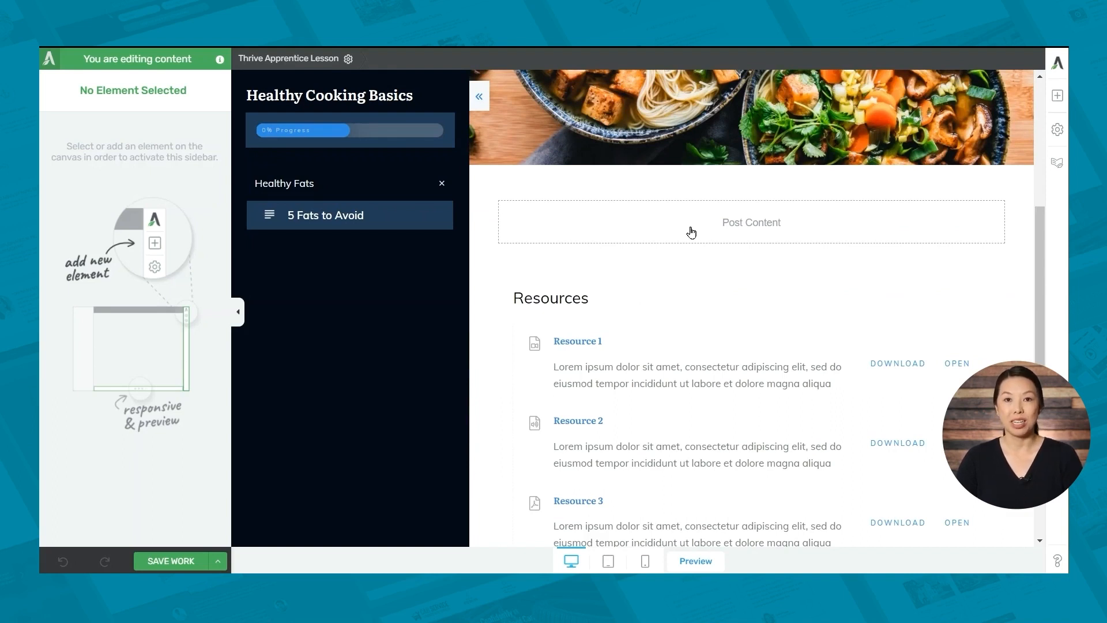
left_click(1058, 95)
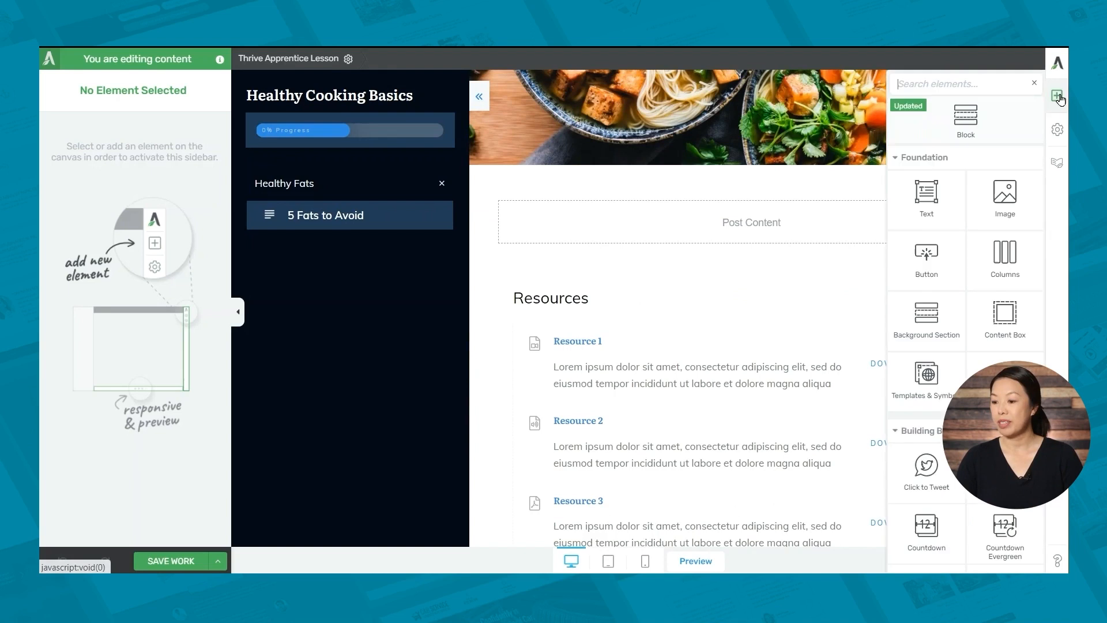
left_click_drag(928, 204, 729, 232)
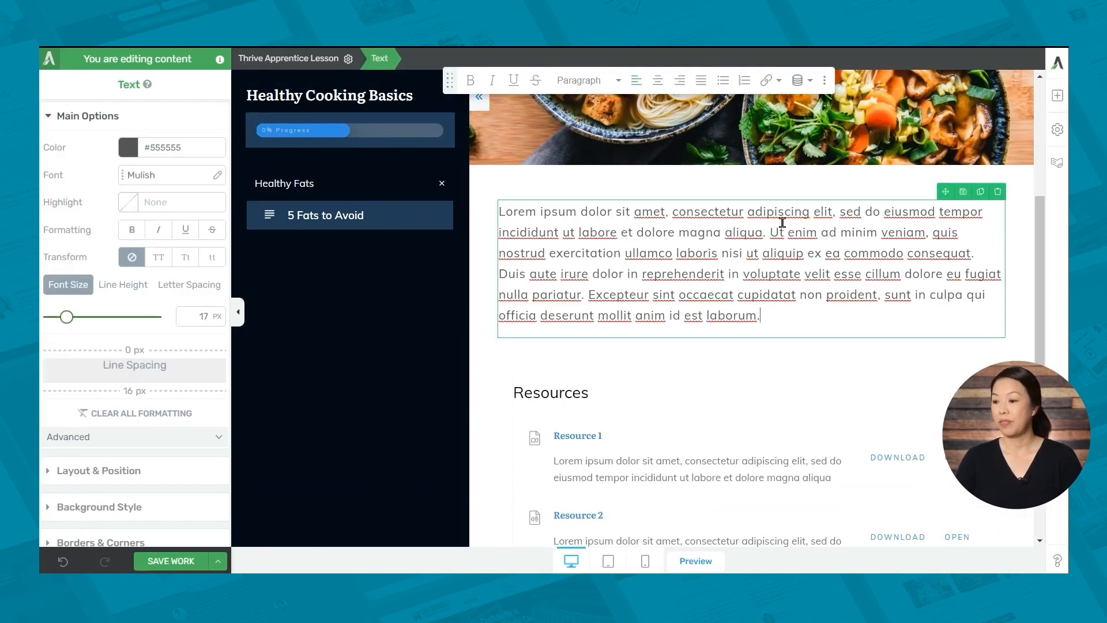
Add a video element below the lesson text and review its source options, keeping YouTube
left_click(1055, 97)
type("video")
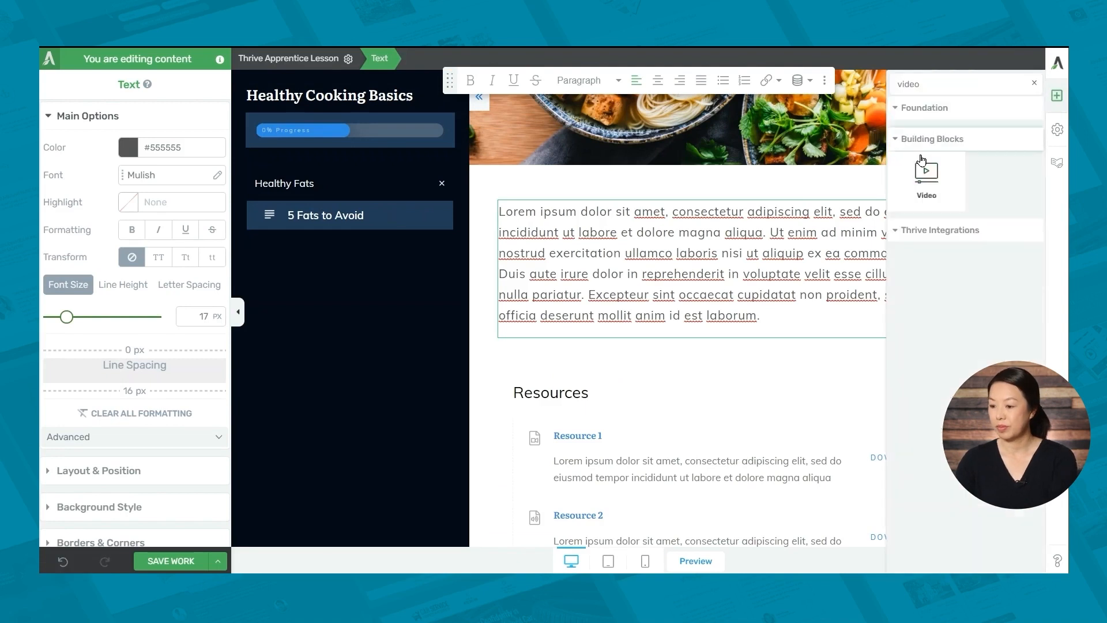
left_click_drag(927, 209, 651, 333)
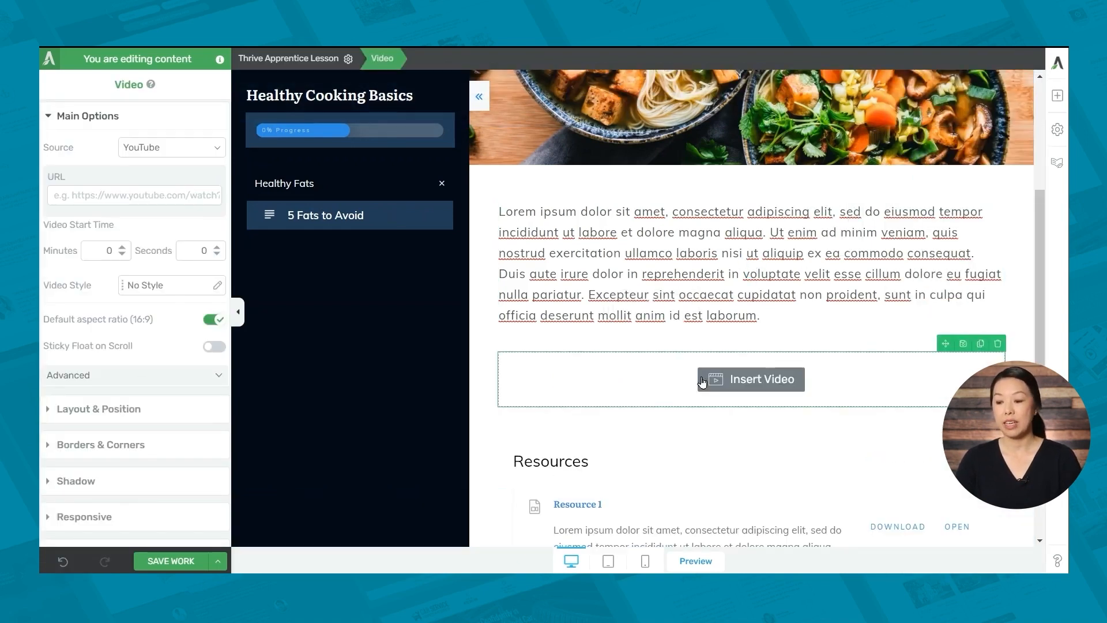
left_click(176, 151)
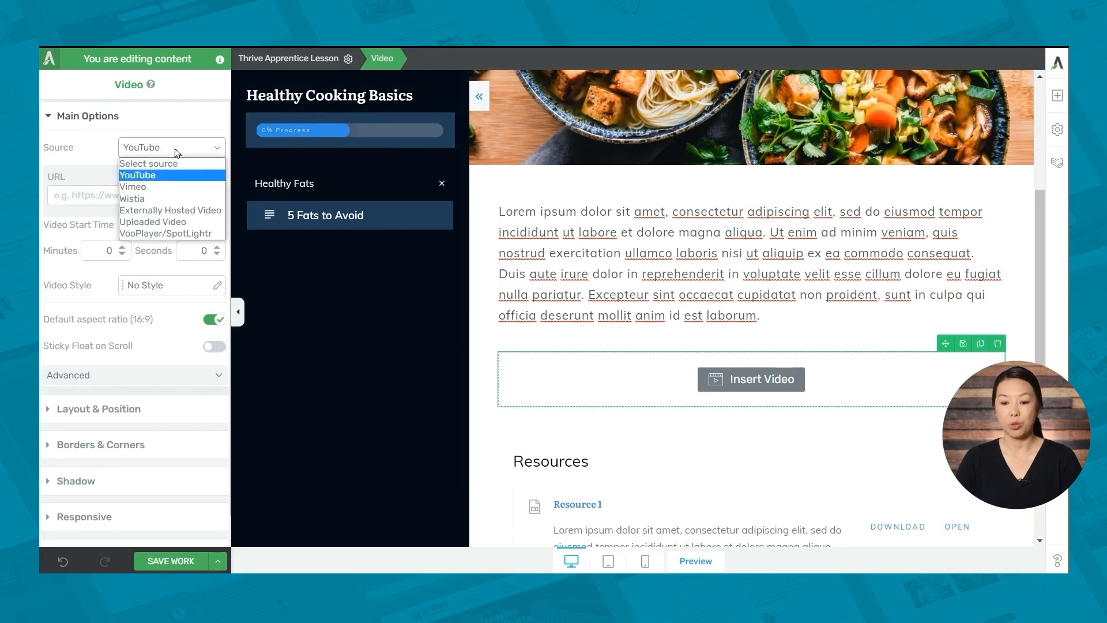
left_click(80, 193)
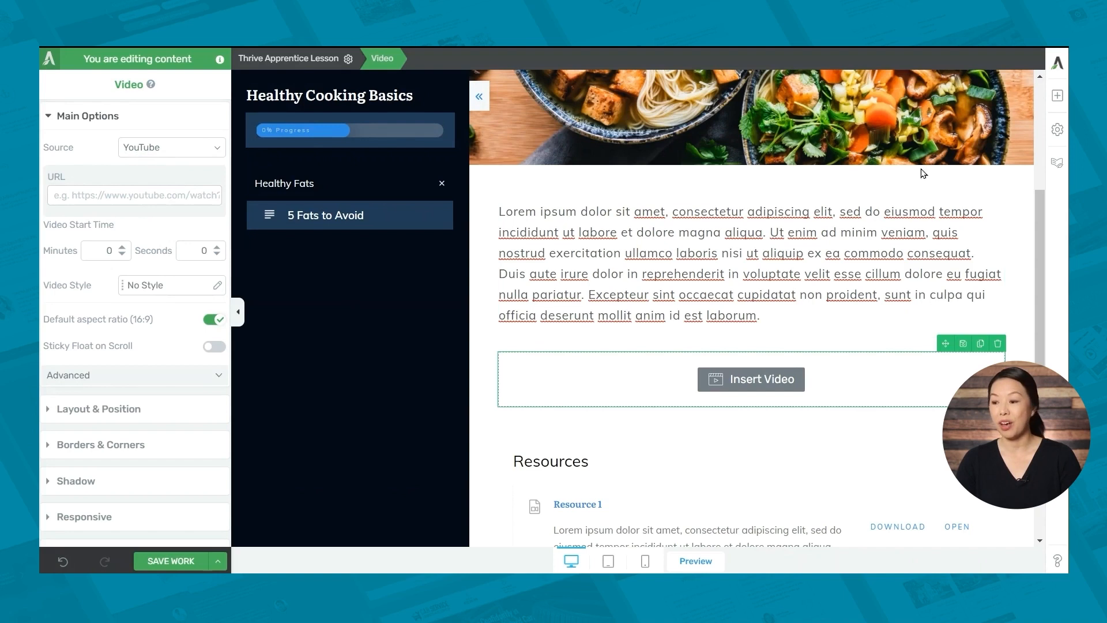
Insert the Pros & Cons content block with side-by-side lists and a boxed conclusion below the video element, and save the lesson
left_click(1061, 98)
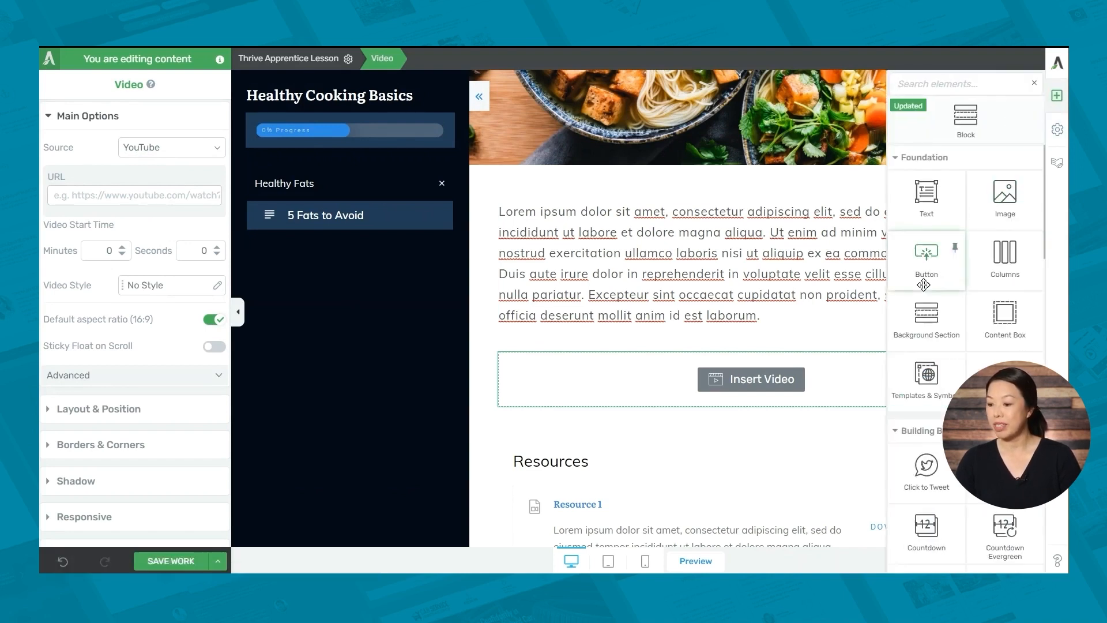
scroll(984, 357, "down", 1)
scroll(984, 357, "down", 7)
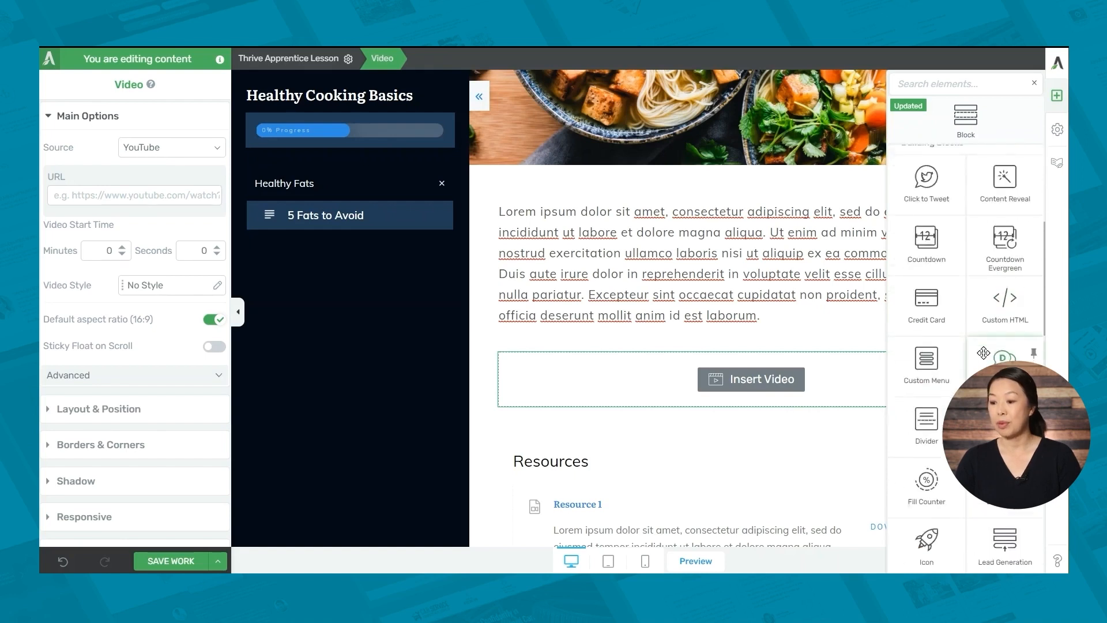
scroll(984, 355, "up", 7)
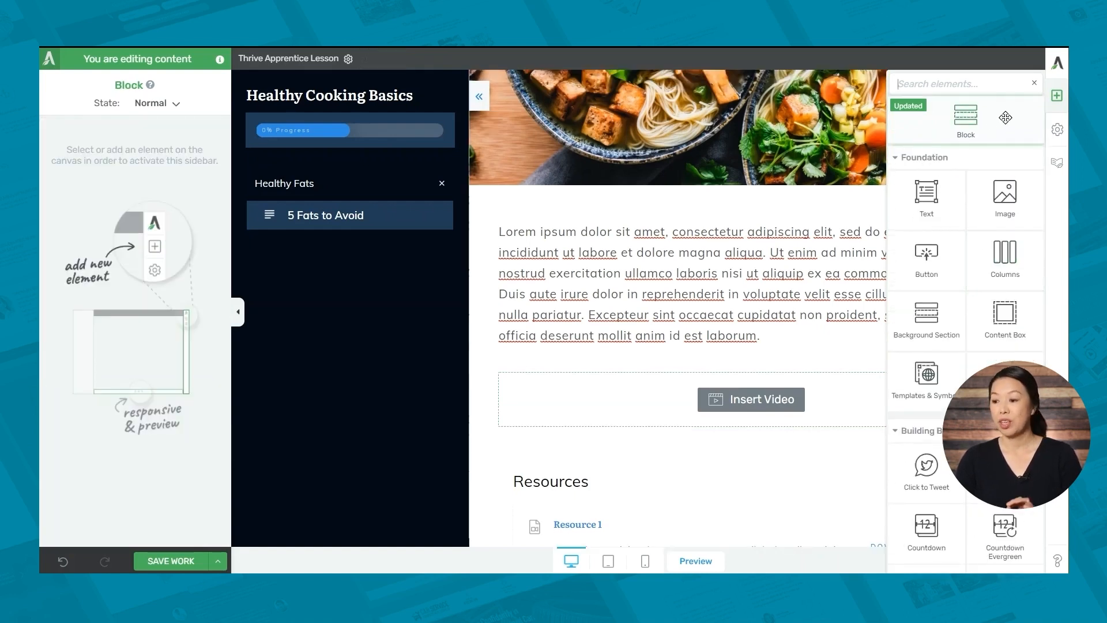
left_click_drag(1006, 118, 793, 430)
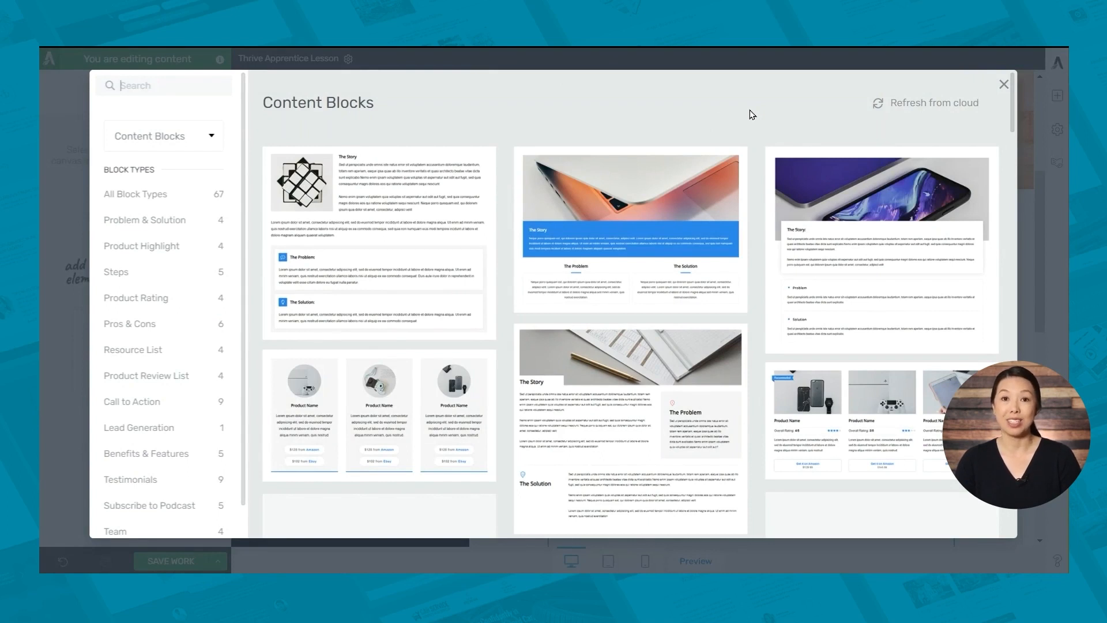
scroll(173, 196, "down", 1)
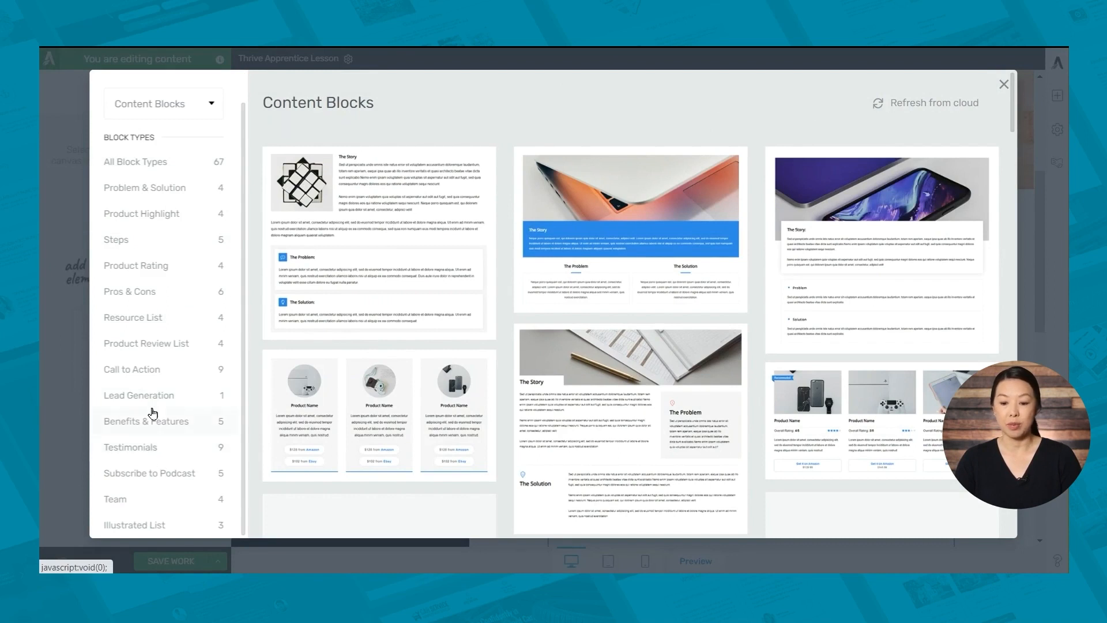
left_click(159, 299)
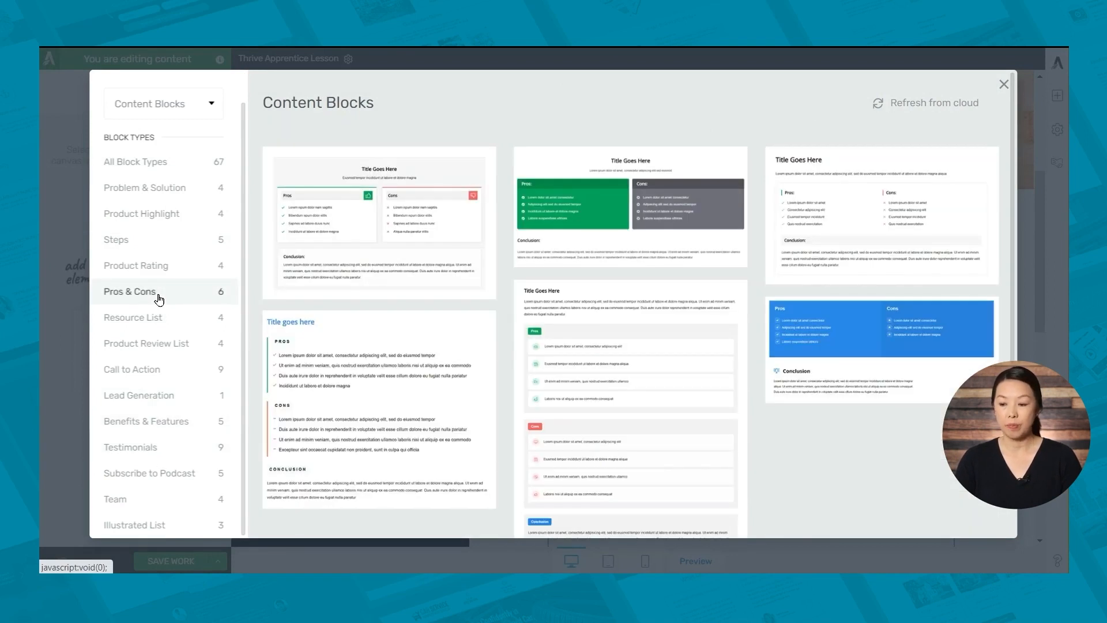
left_click(398, 253)
left_click(711, 344)
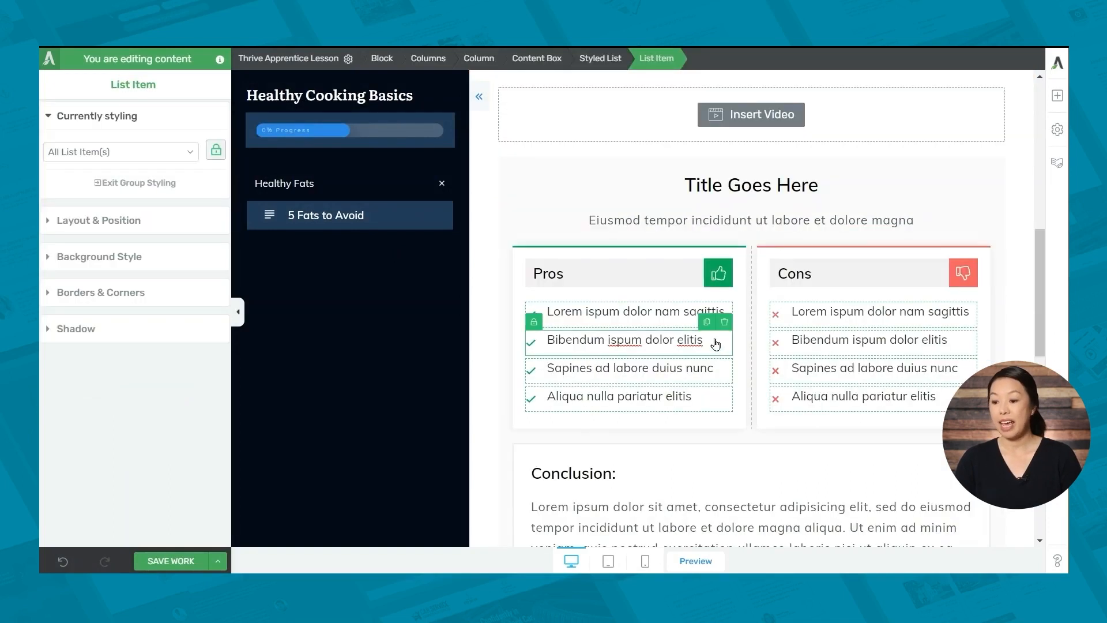
left_click(687, 186)
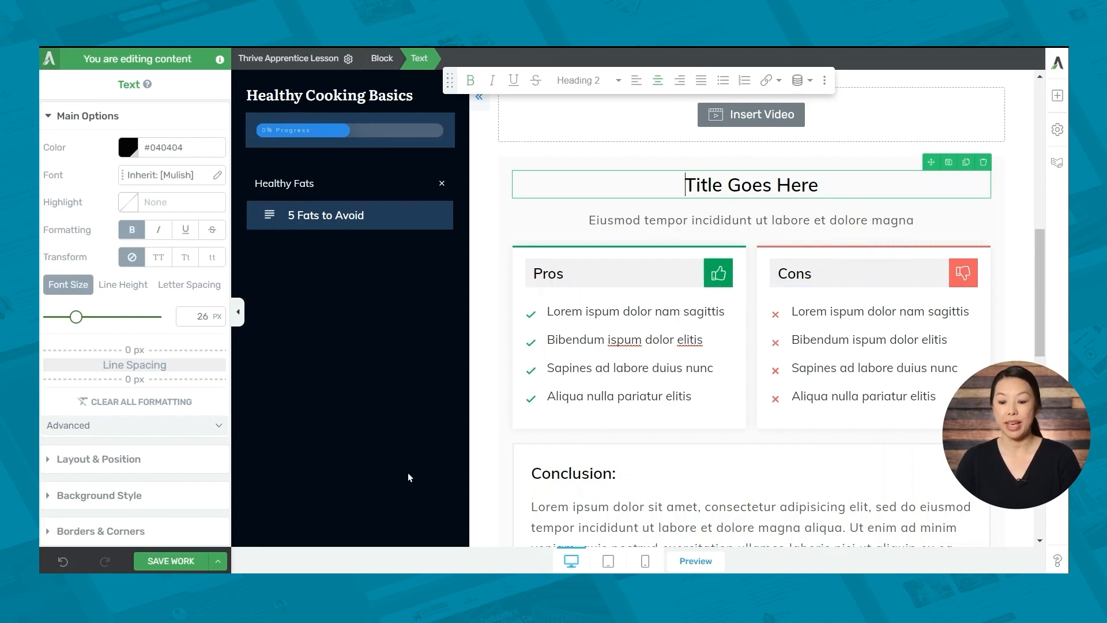
left_click(177, 568)
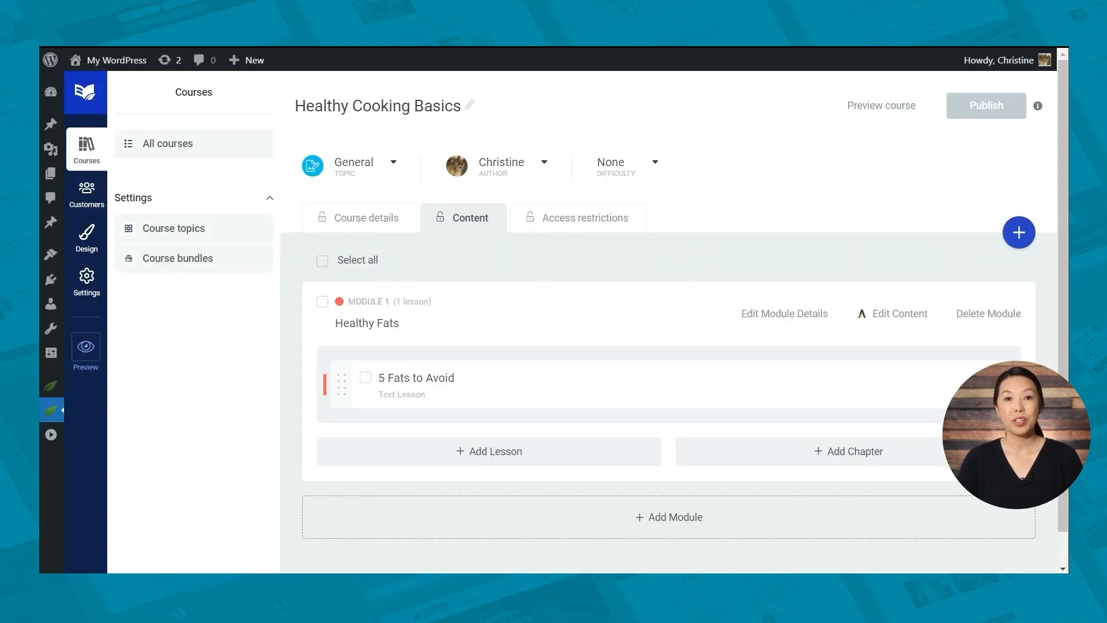
View the scheduling options for publishing the 5 Fats to Avoid lesson and close them without saving
mouse_move(985, 398)
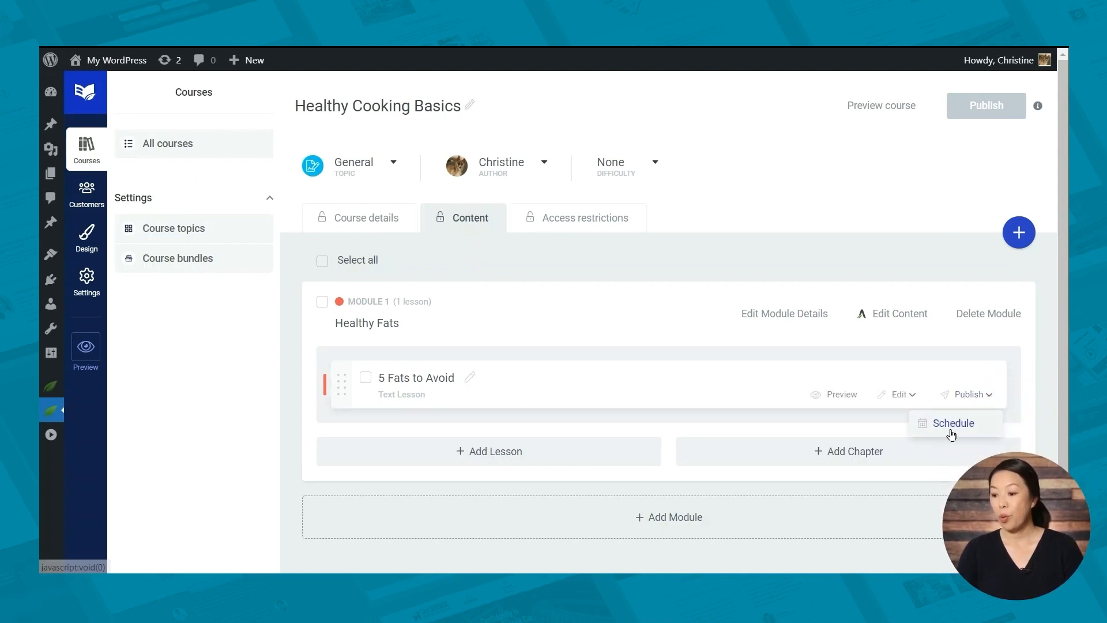
left_click(953, 424)
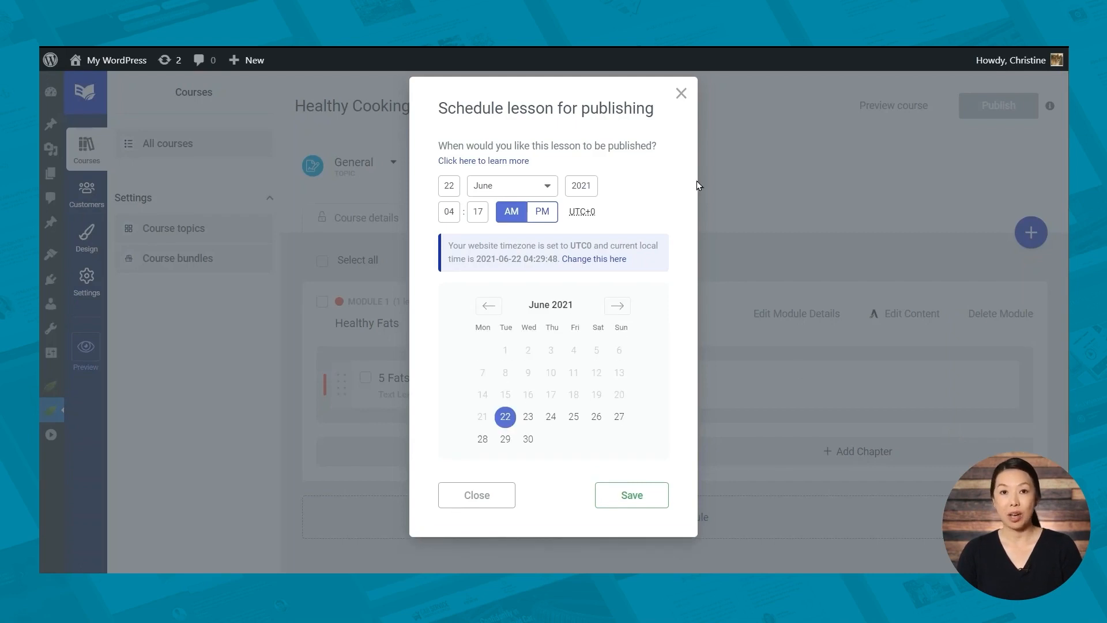
left_click(682, 94)
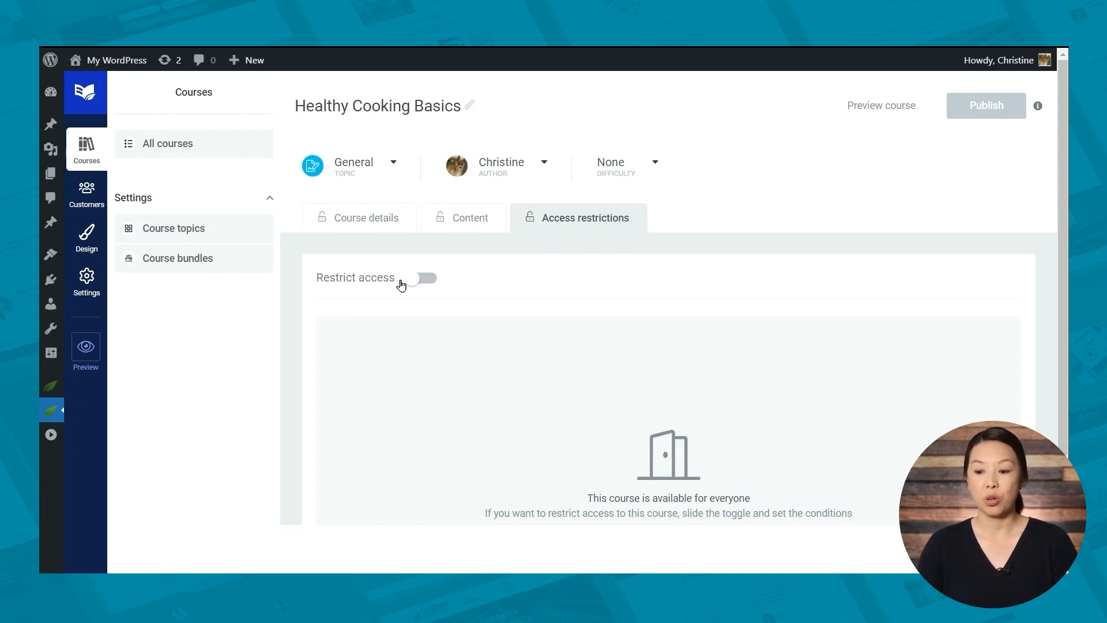
Turn on access restriction for the course and review the guest behaviour options, including Redirect to custom page, and the restriction labels
left_click(424, 280)
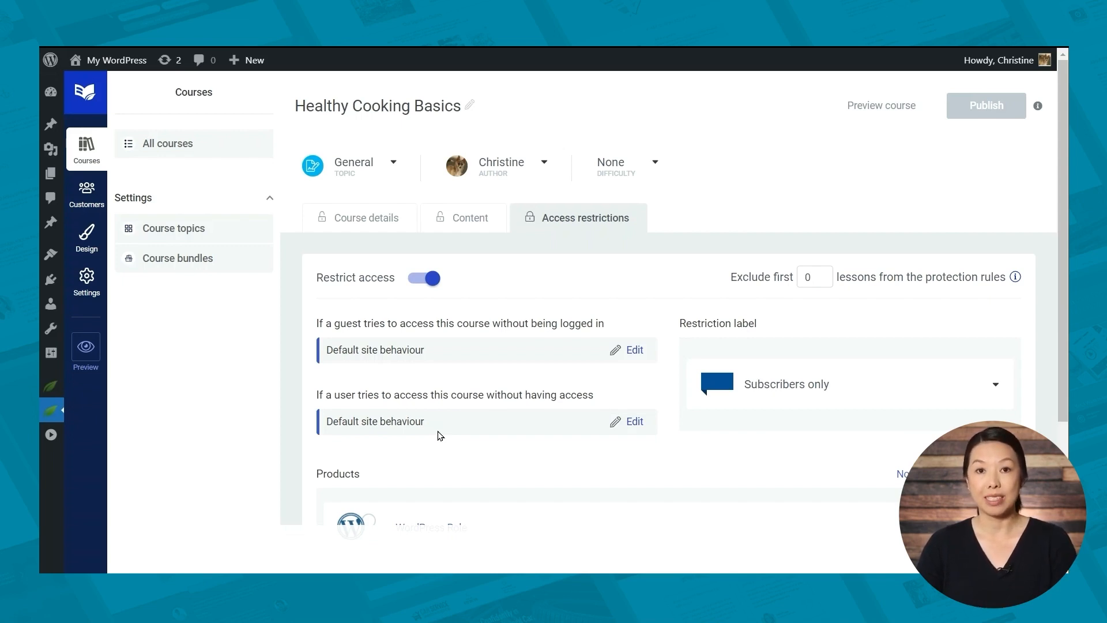
left_click(632, 351)
left_click(667, 168)
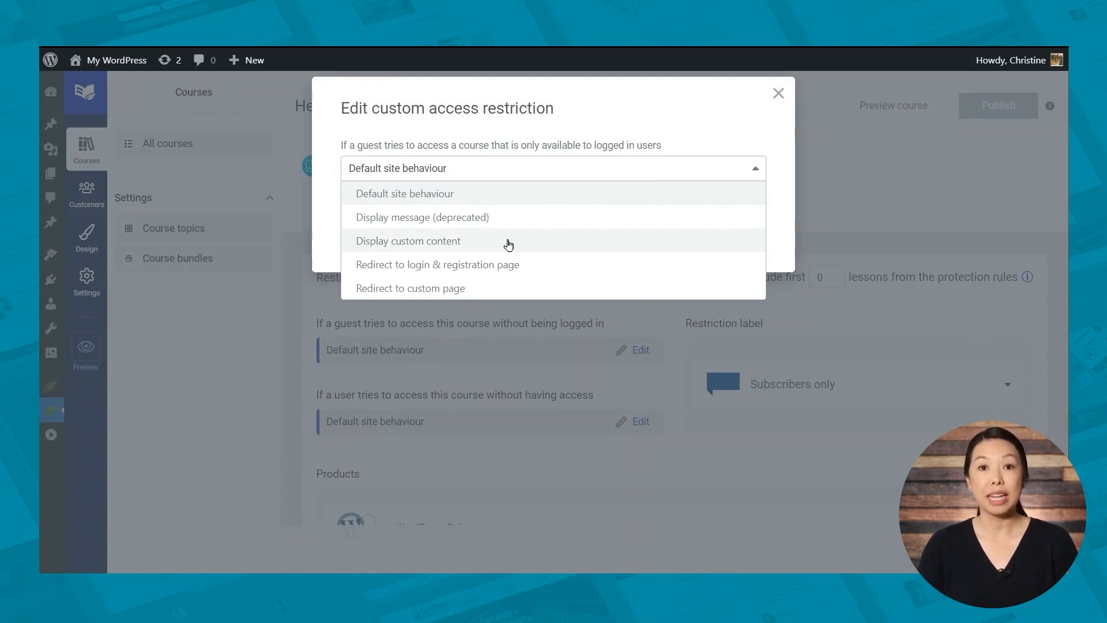
left_click(503, 290)
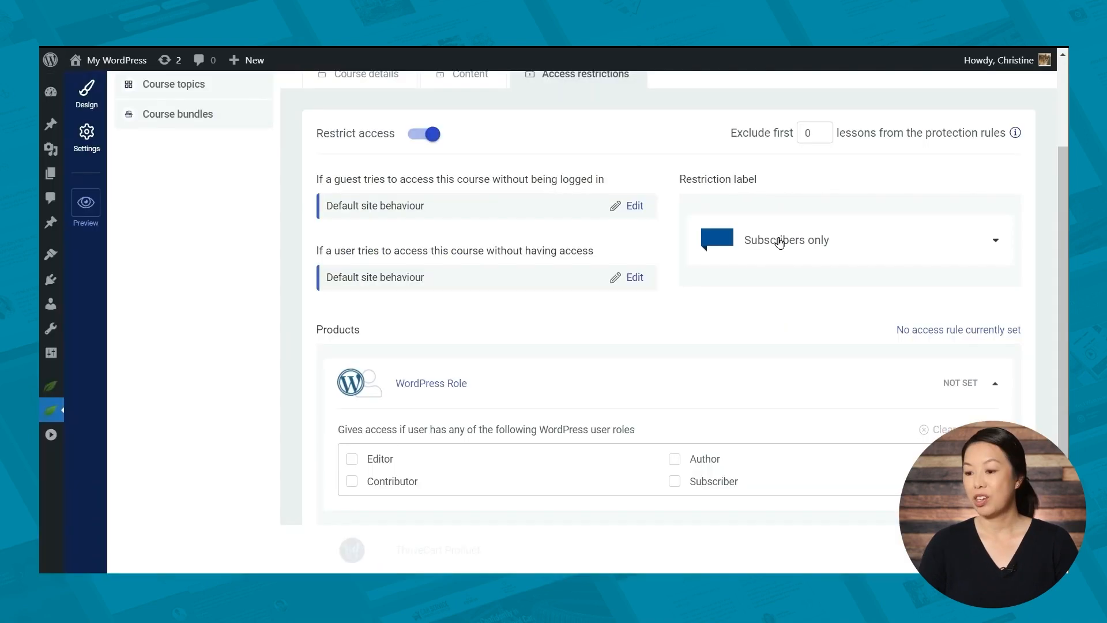
left_click(780, 240)
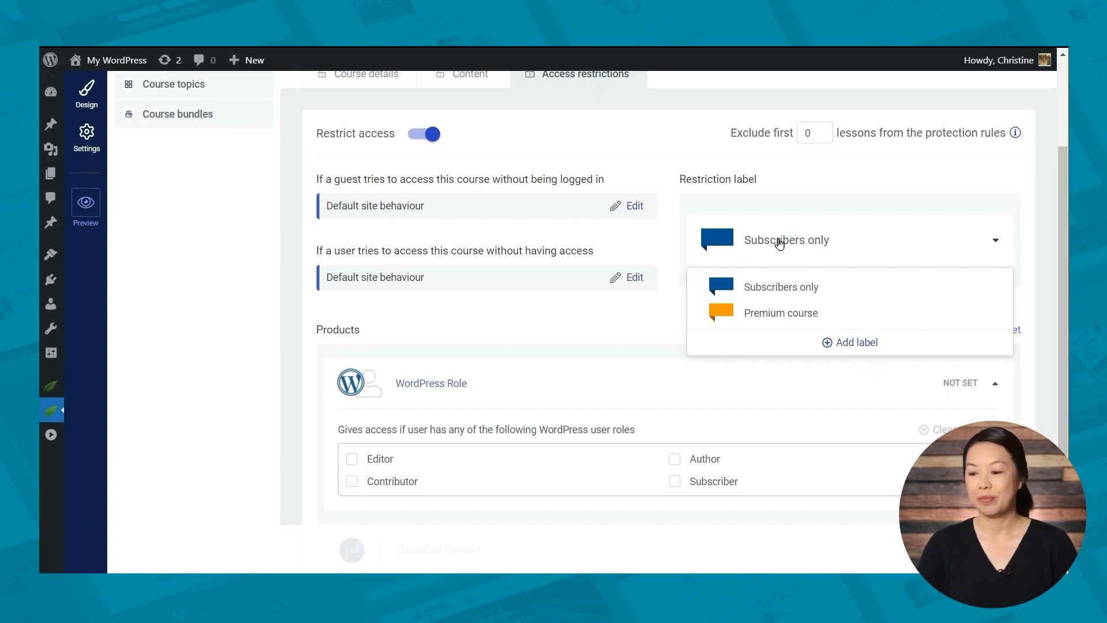
Grant course access to the WordPress Subscriber role and expand the WooCommerce product access rule
scroll(309, 176, "down", 3)
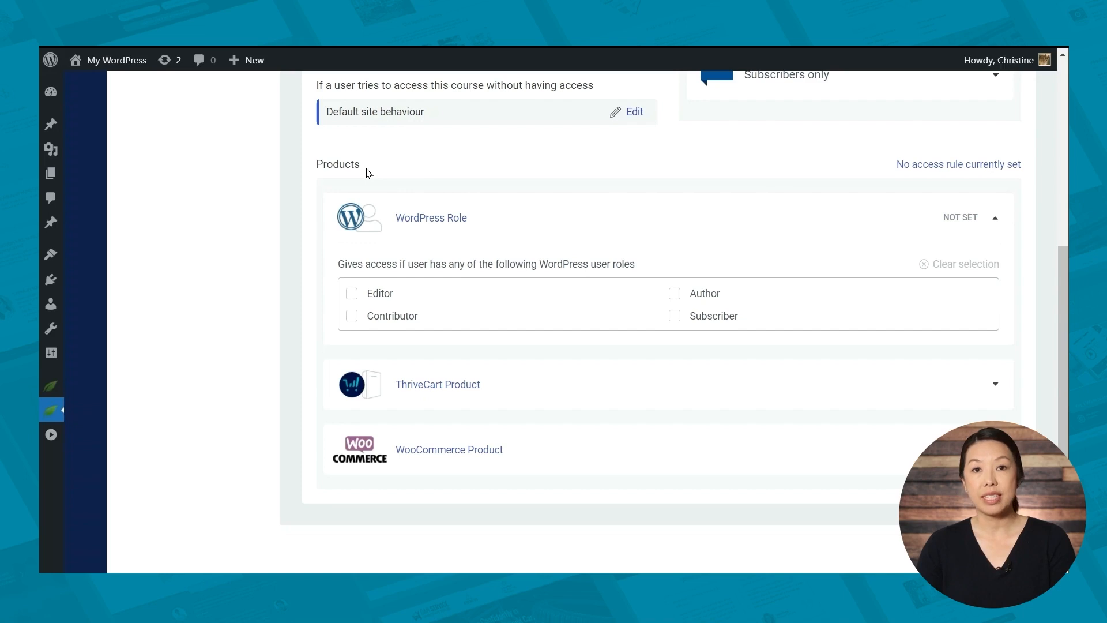
left_click(674, 318)
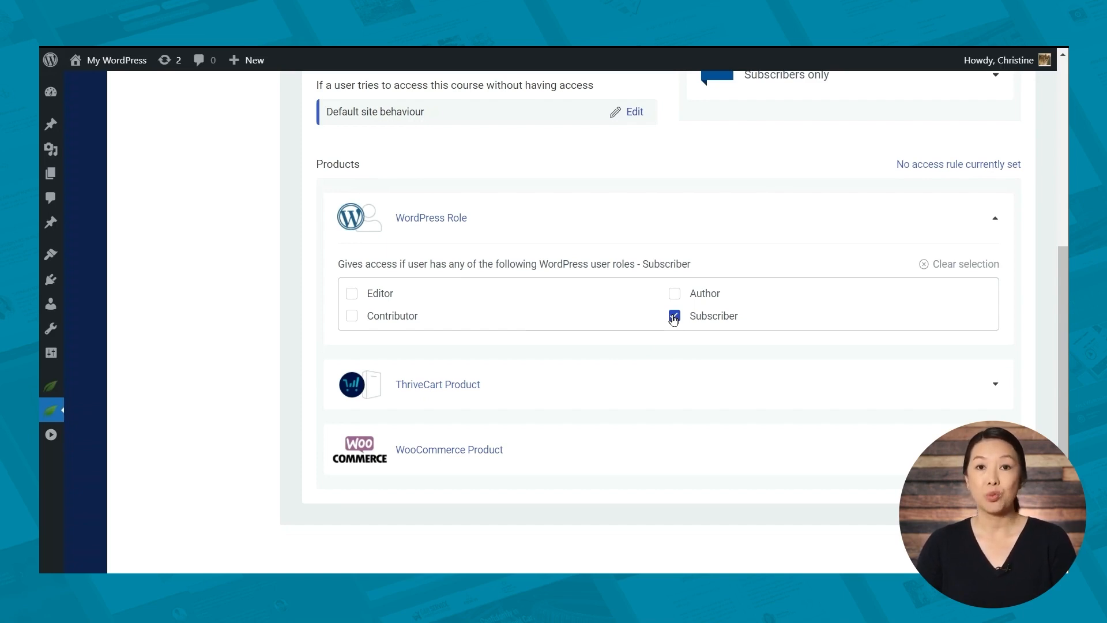
left_click(563, 453)
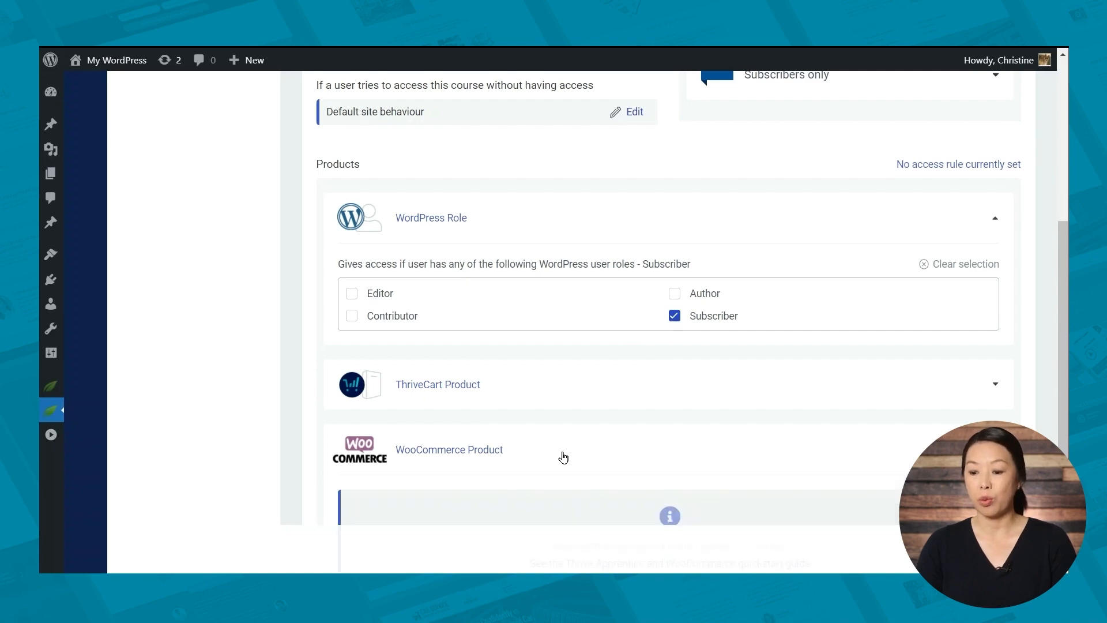
scroll(579, 452, "down", 2)
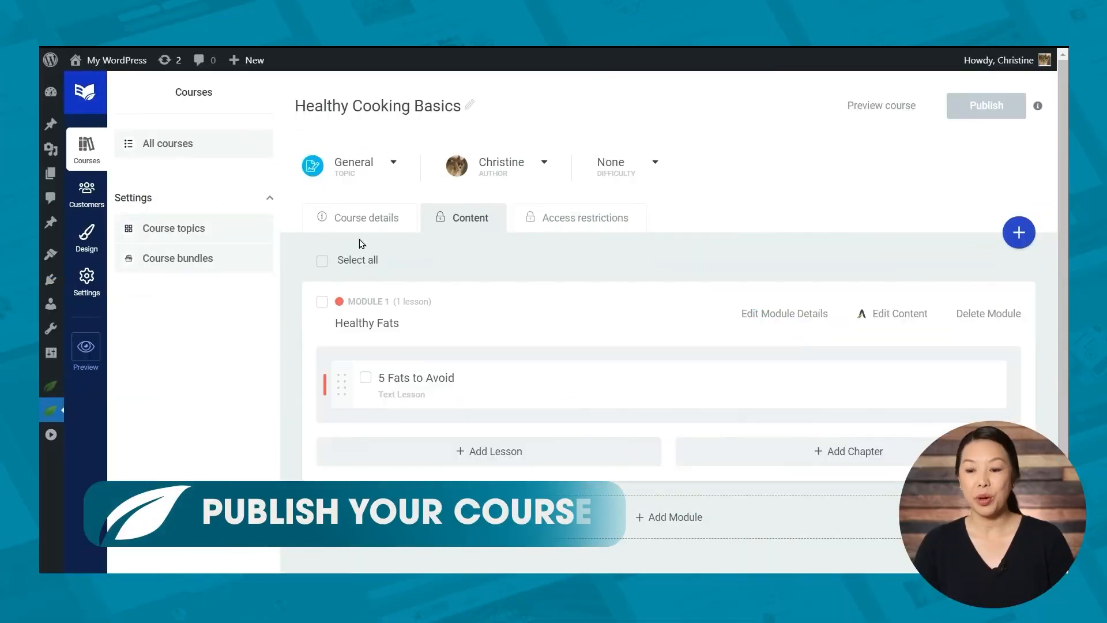
Review the course's details, content and access restrictions before publishing
left_click(358, 223)
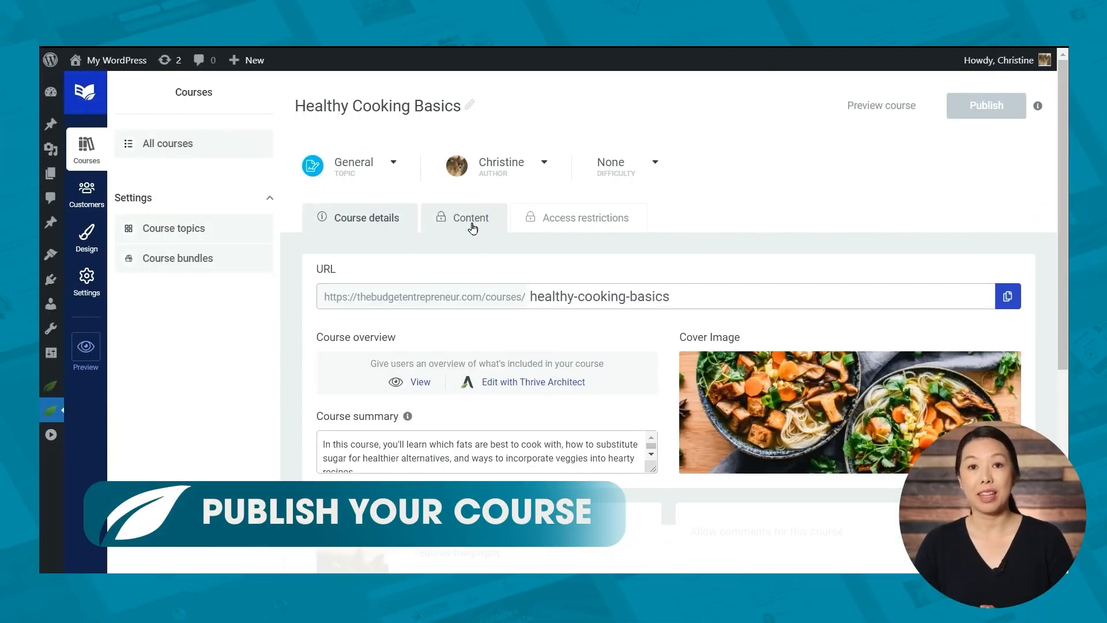
left_click(473, 228)
left_click(580, 219)
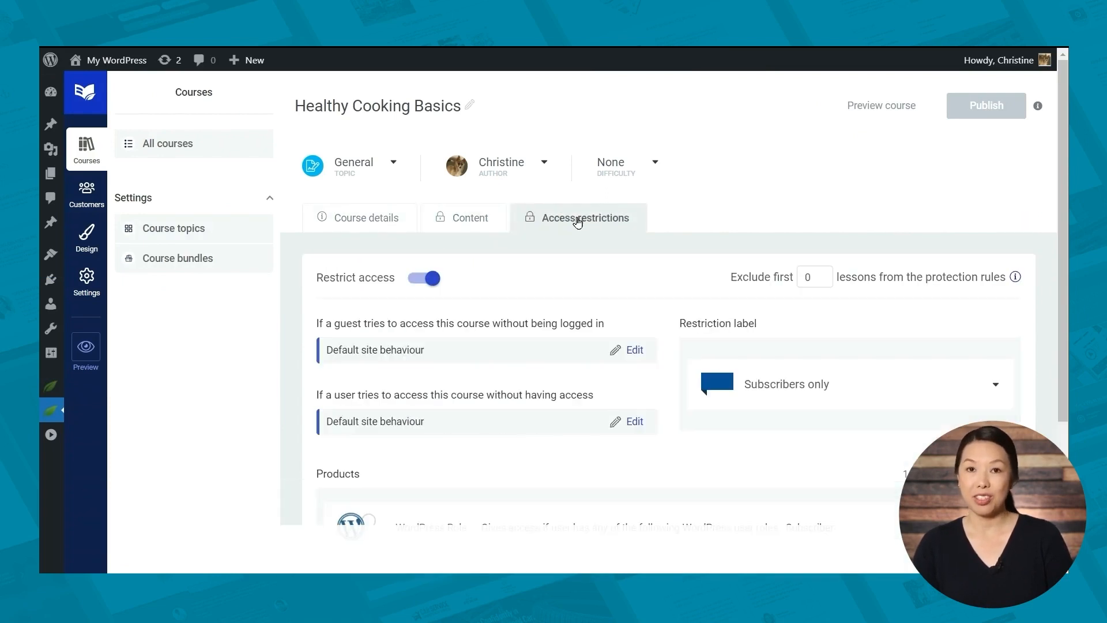
Publish the 5 Fats to Avoid lesson and the Healthy Cooking Basics course
left_click(463, 225)
mouse_move(454, 387)
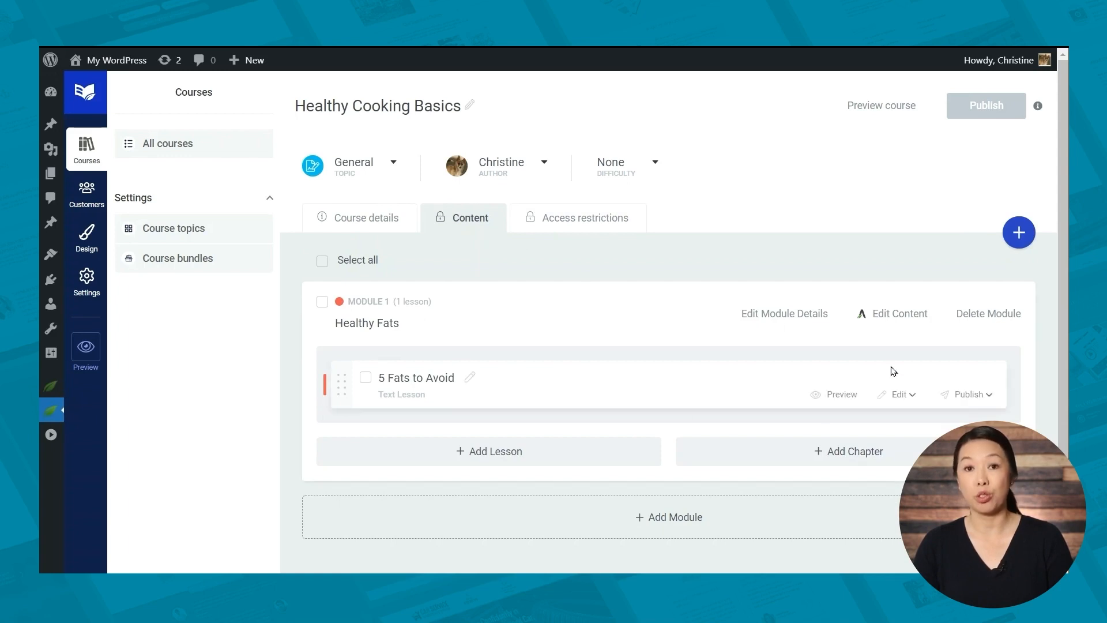
left_click(973, 397)
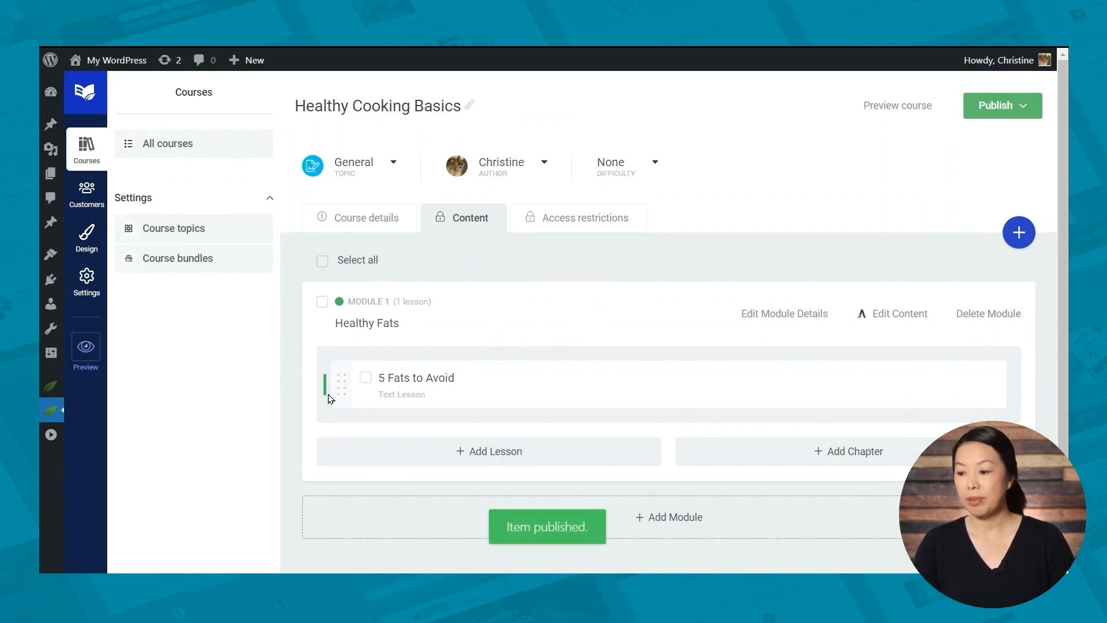
left_click(1003, 102)
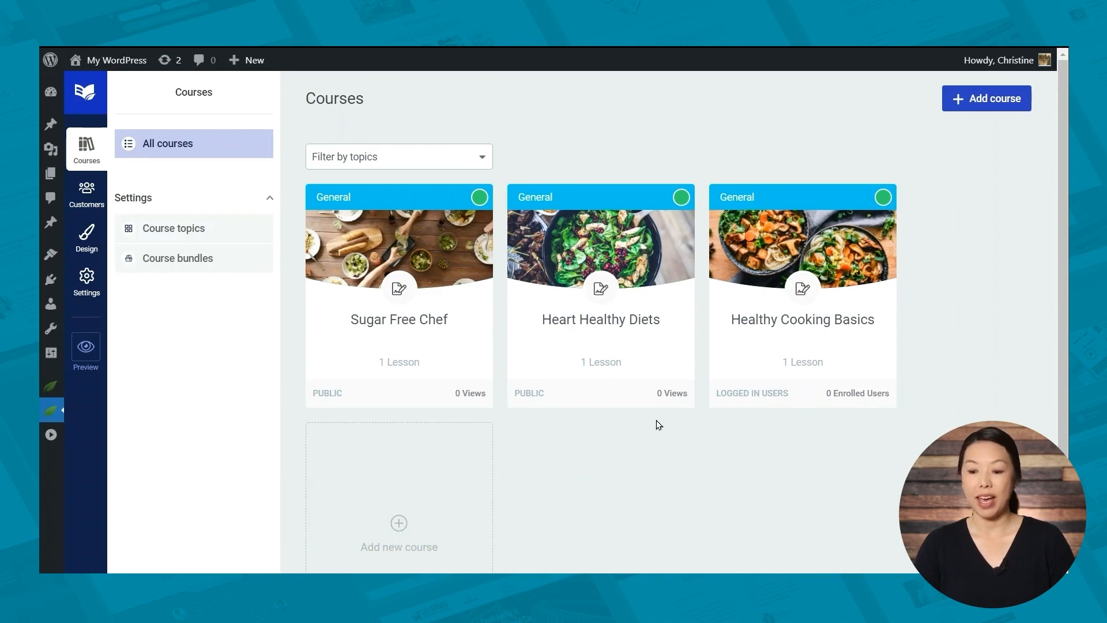
Create a course bundle named Healthy for Life containing Sugar Free Chef, Heart Healthy Diets and Healthy Cooking Basics
mouse_move(782, 413)
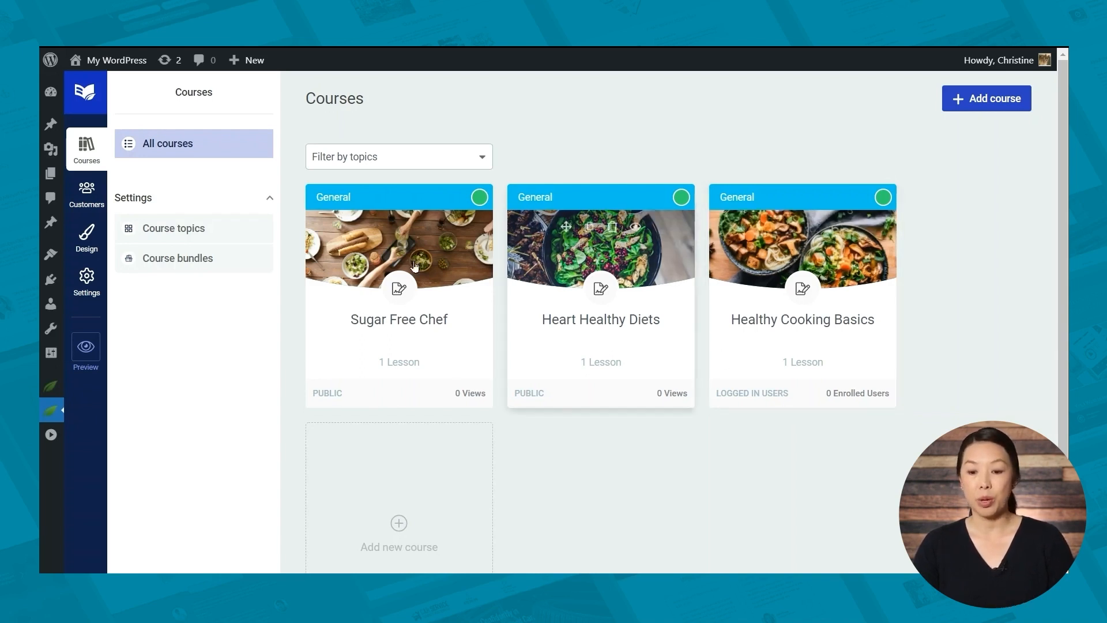
left_click(172, 258)
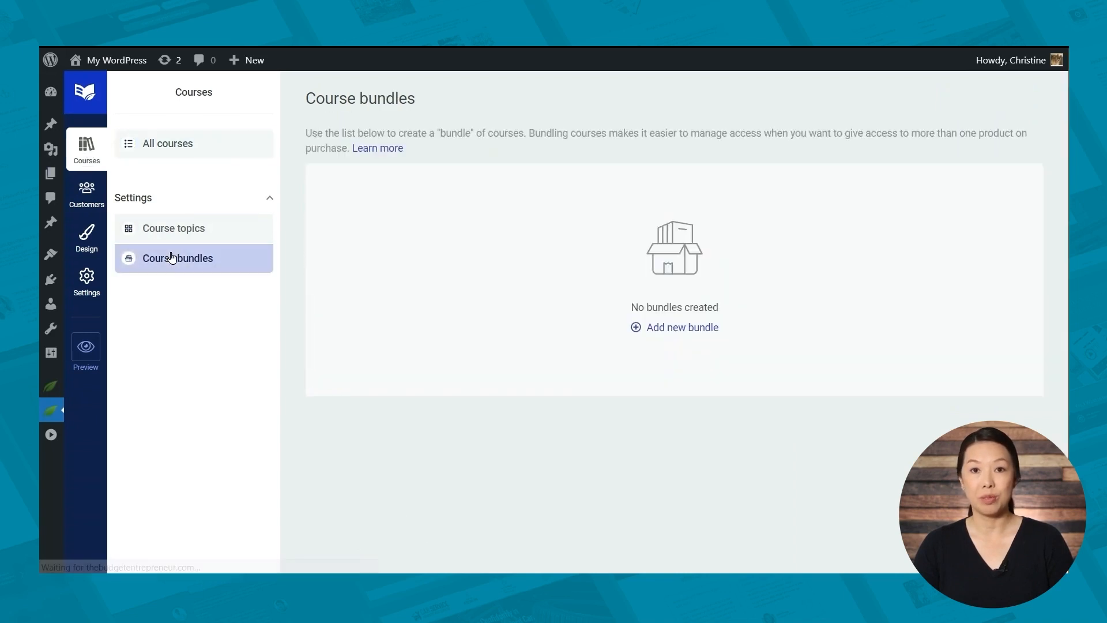
left_click(670, 329)
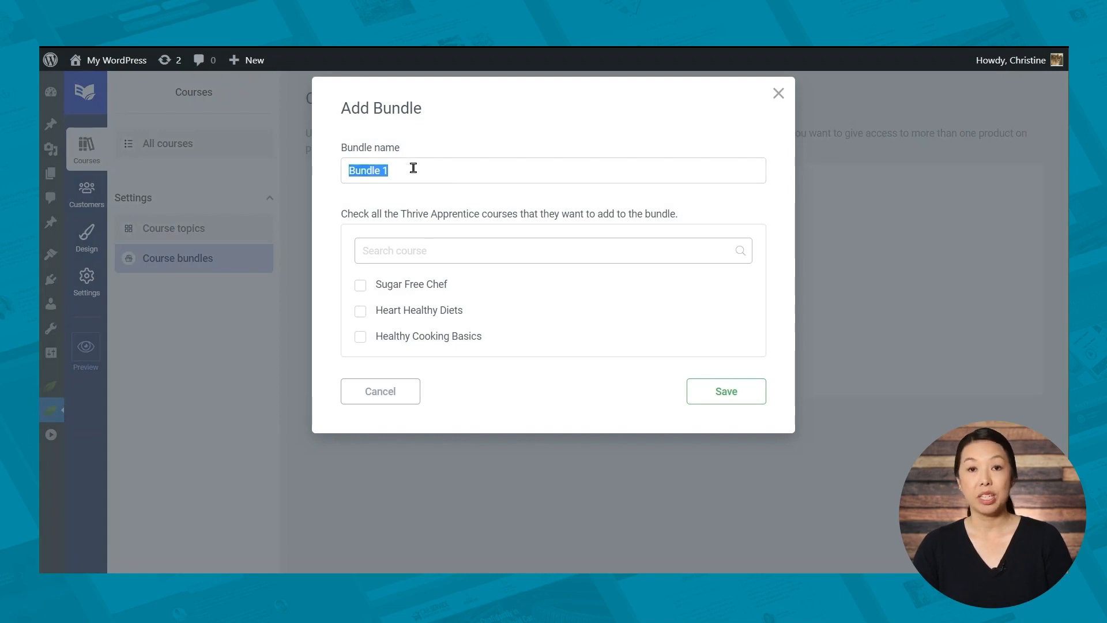
type("Healthy for Life")
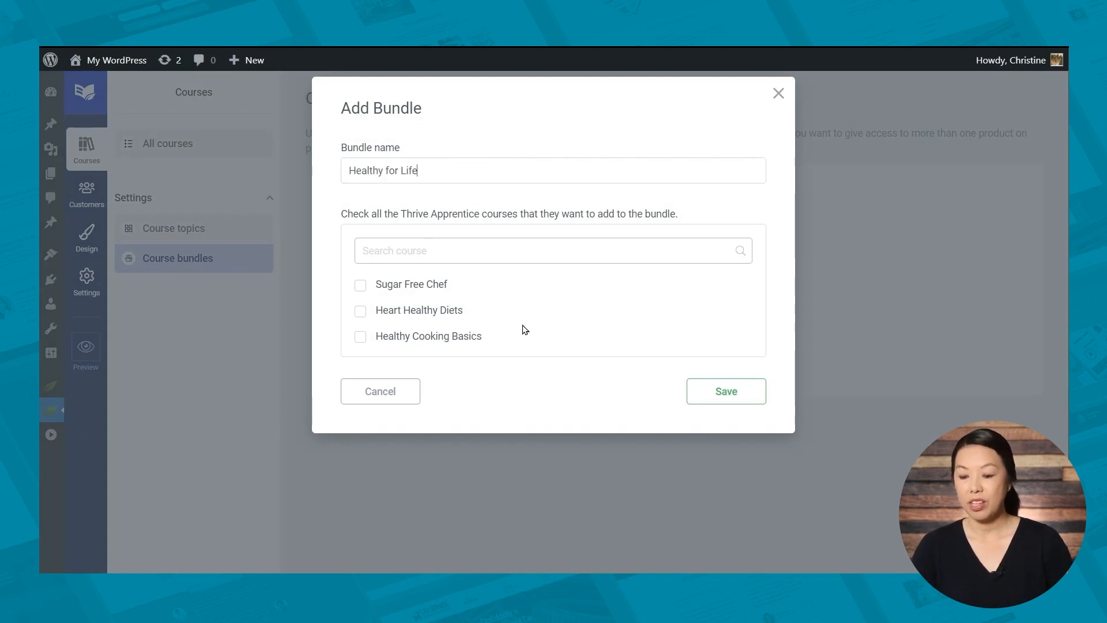
left_click(360, 286)
left_click(361, 312)
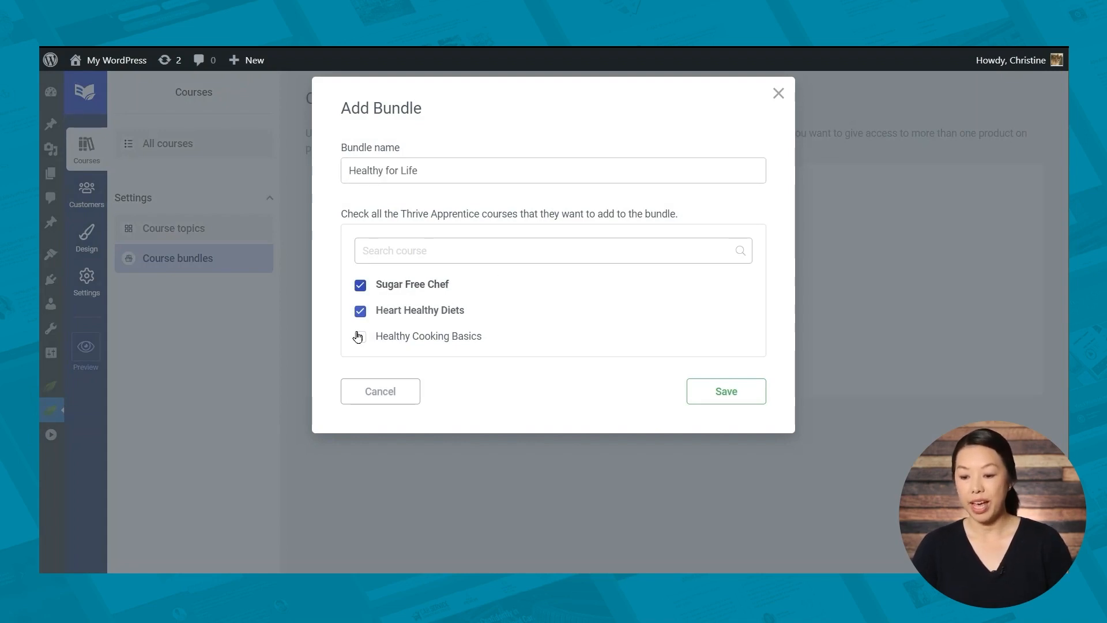
left_click(359, 339)
left_click(703, 388)
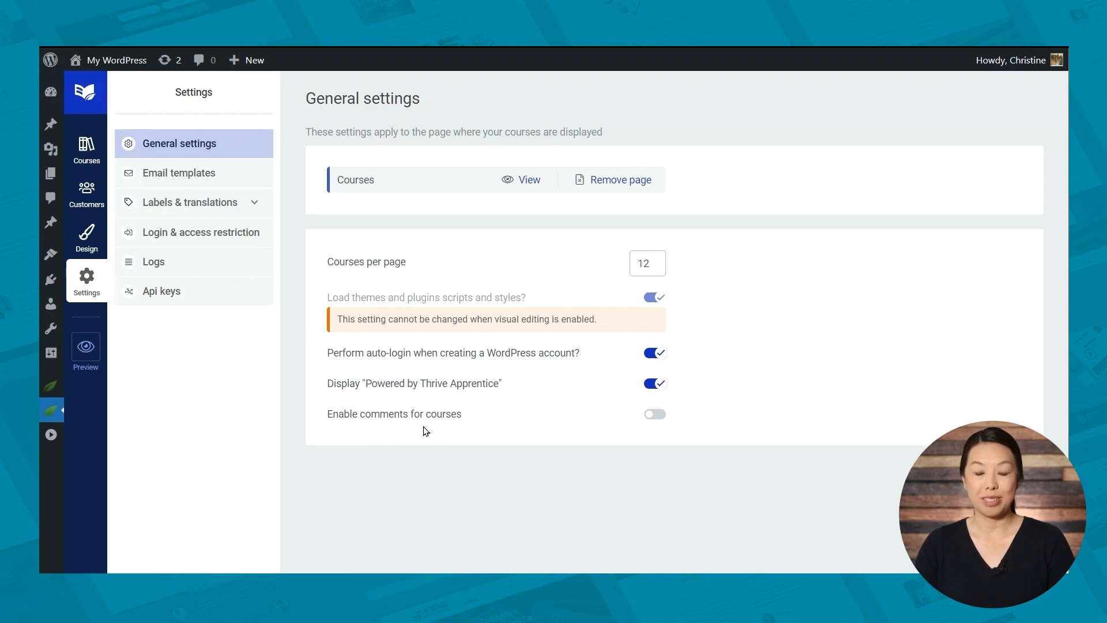
Open the New Account Created email template in the settings and review its subject and message
left_click(178, 182)
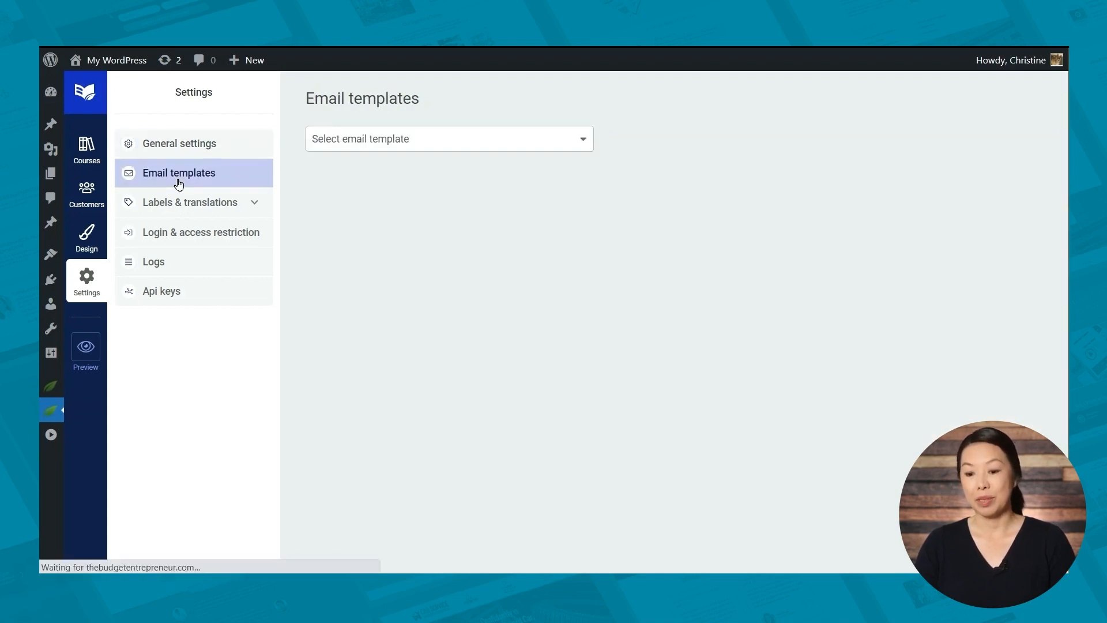
left_click(369, 144)
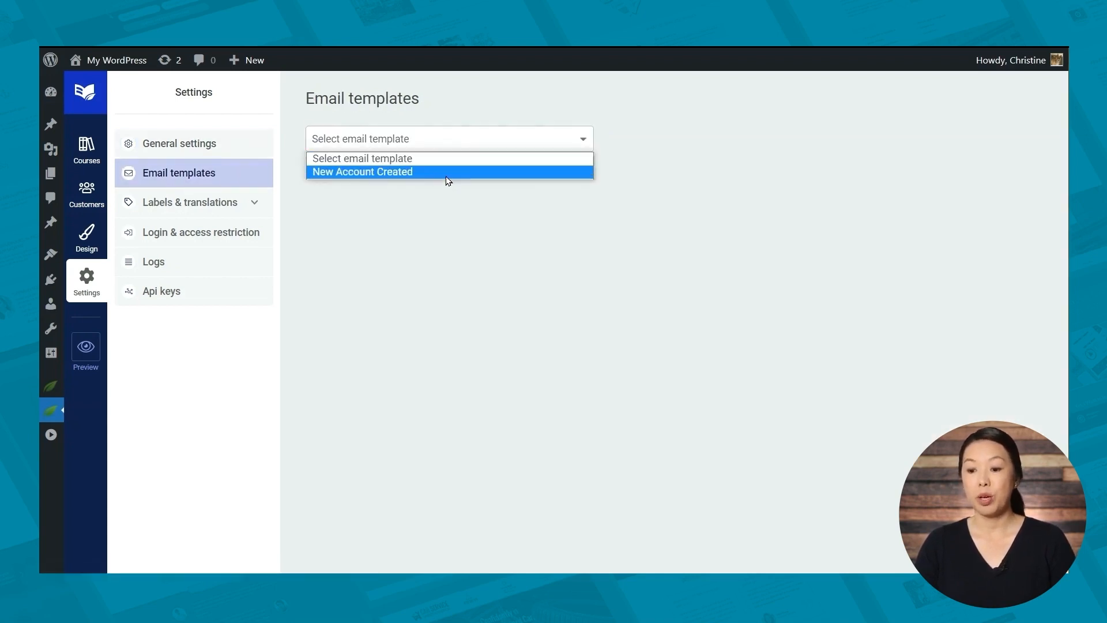
left_click(447, 175)
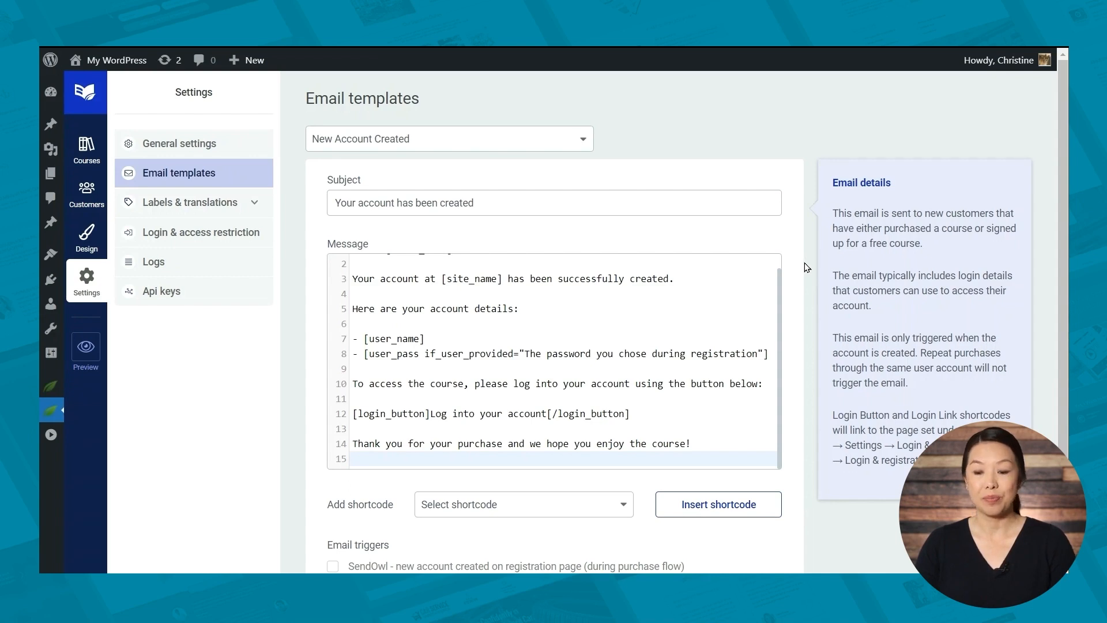
Review the labels and translations for access restrictions, call to action buttons, content types, navigation, structure and progress
left_click(180, 202)
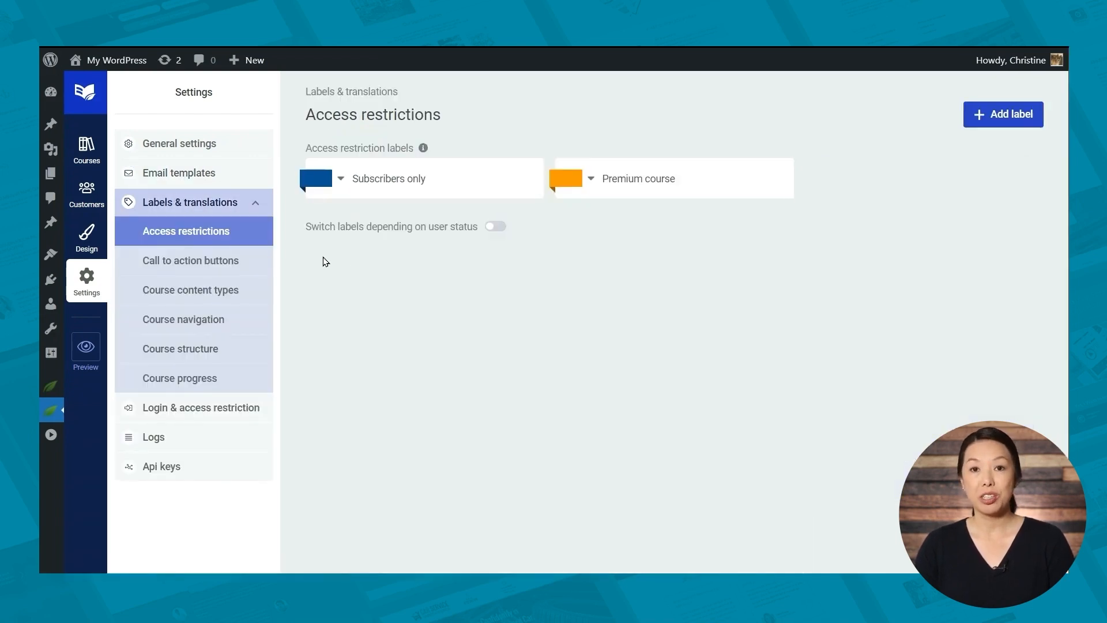
left_click(229, 260)
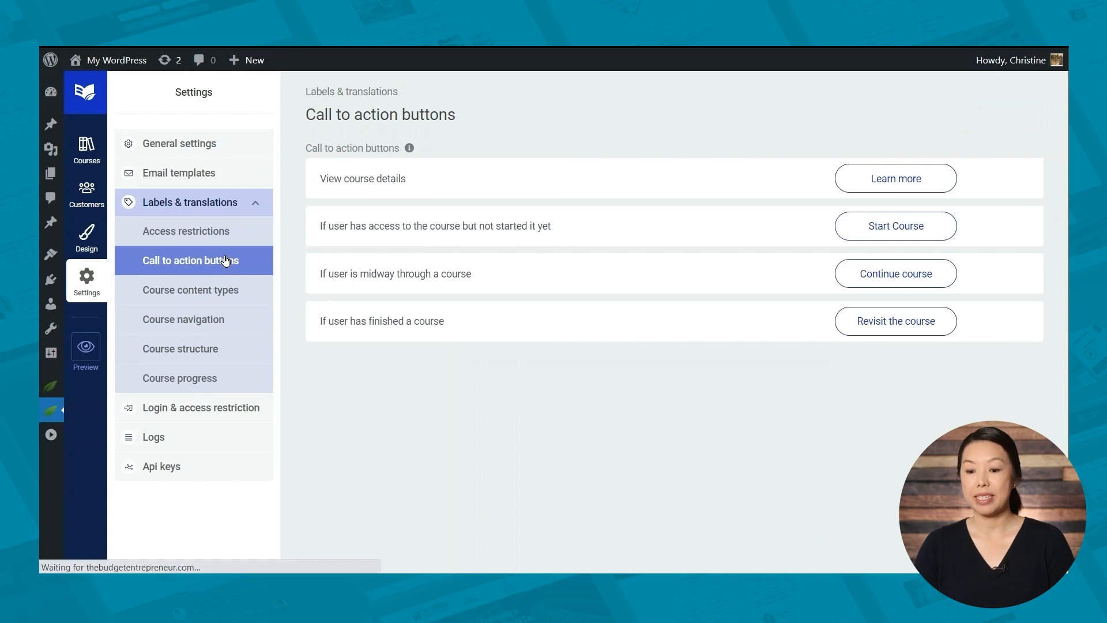
left_click(218, 299)
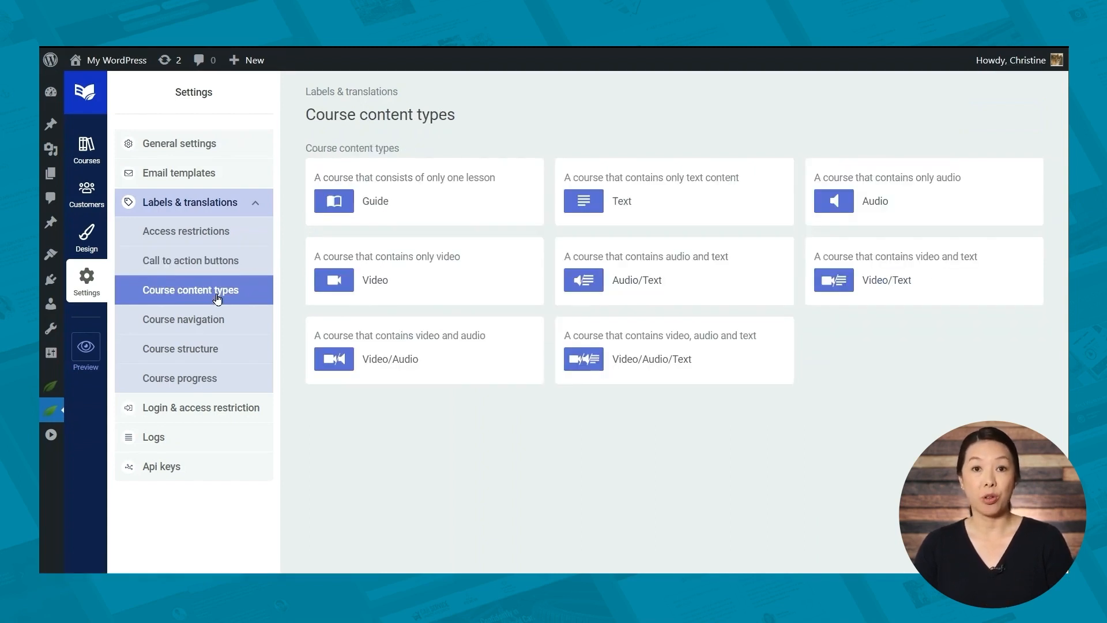
left_click(193, 319)
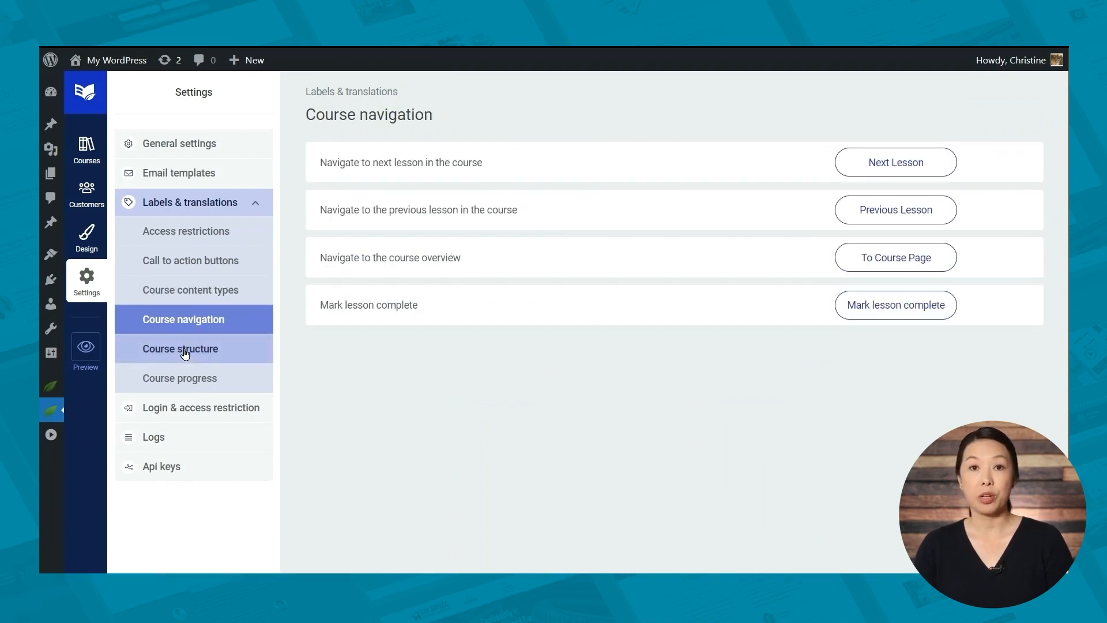
left_click(185, 350)
left_click(182, 377)
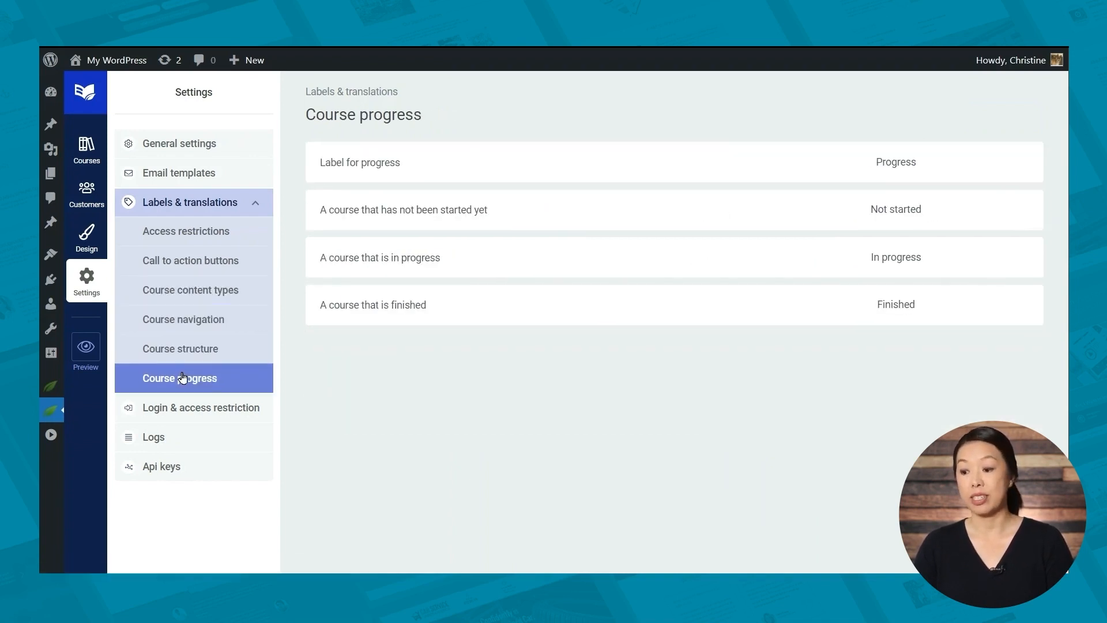
Review the login and access restriction settings and add a new login and registration page titled Login
left_click(197, 409)
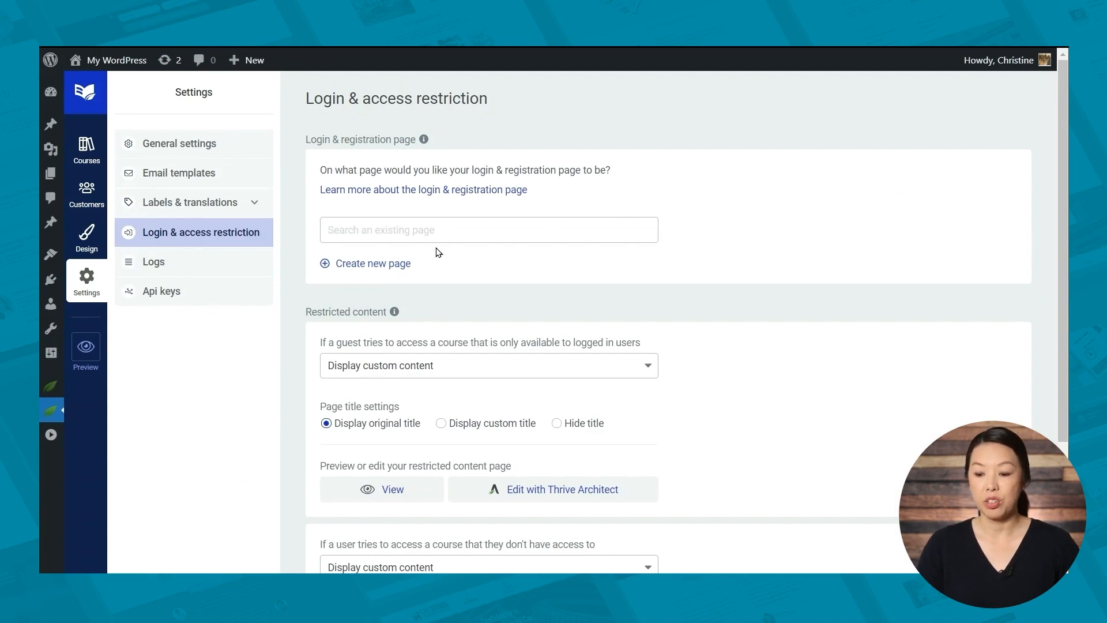
scroll(311, 358, "down", 3)
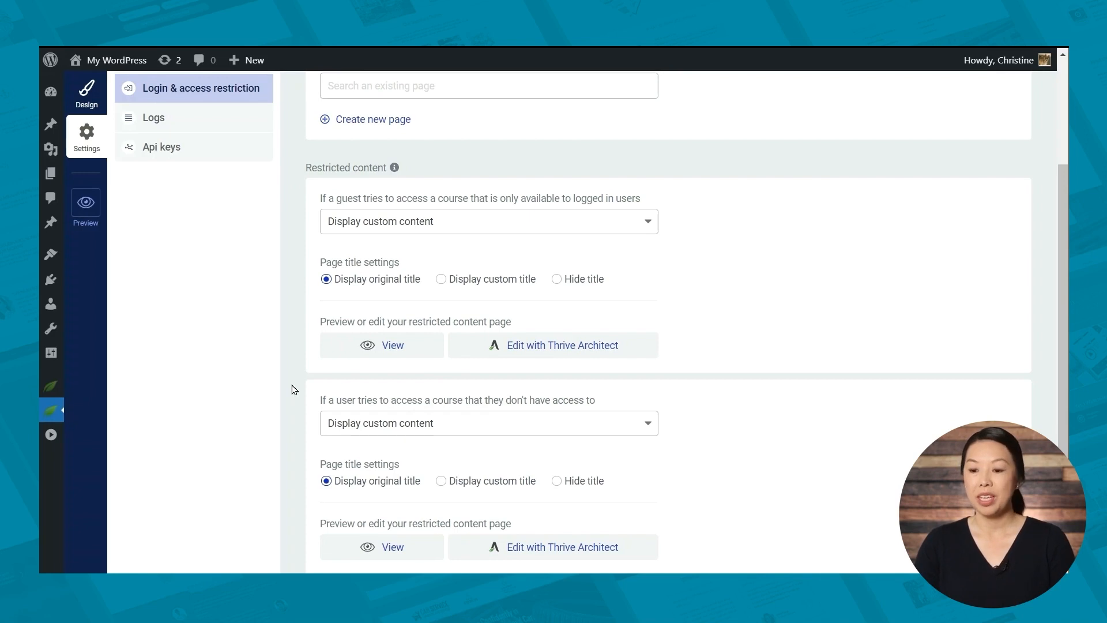
scroll(289, 346, "up", 3)
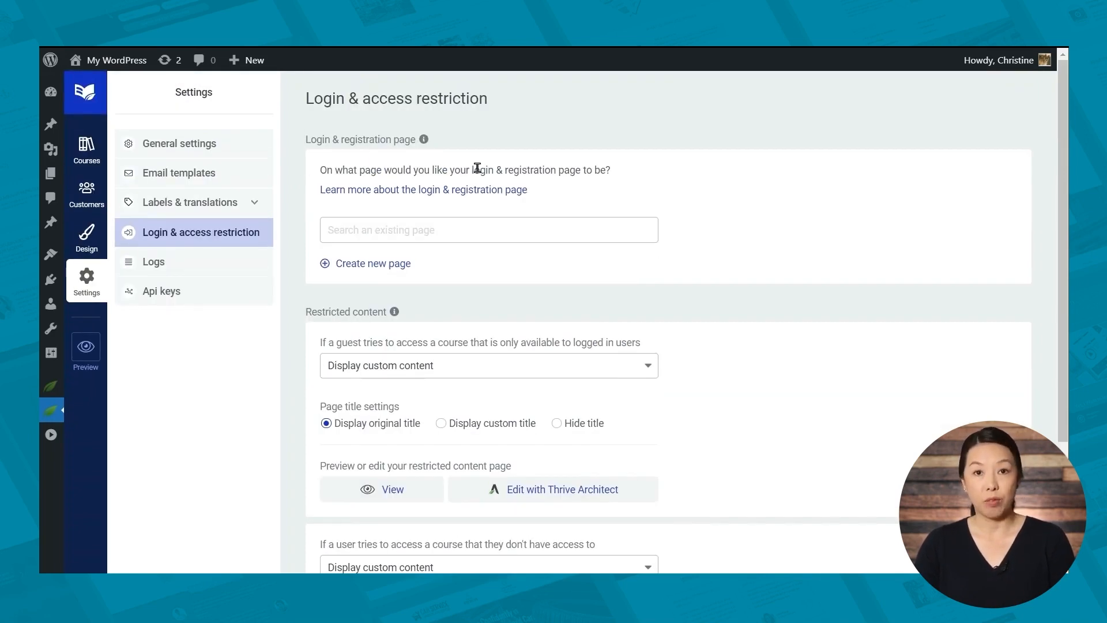
left_click(384, 264)
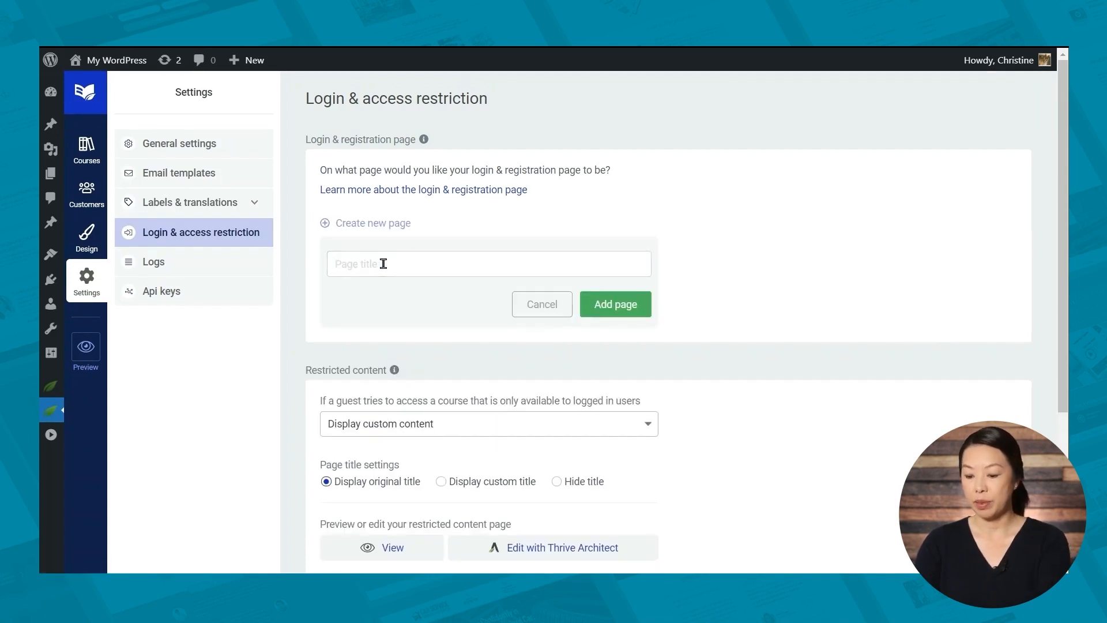
type("Login")
left_click(601, 305)
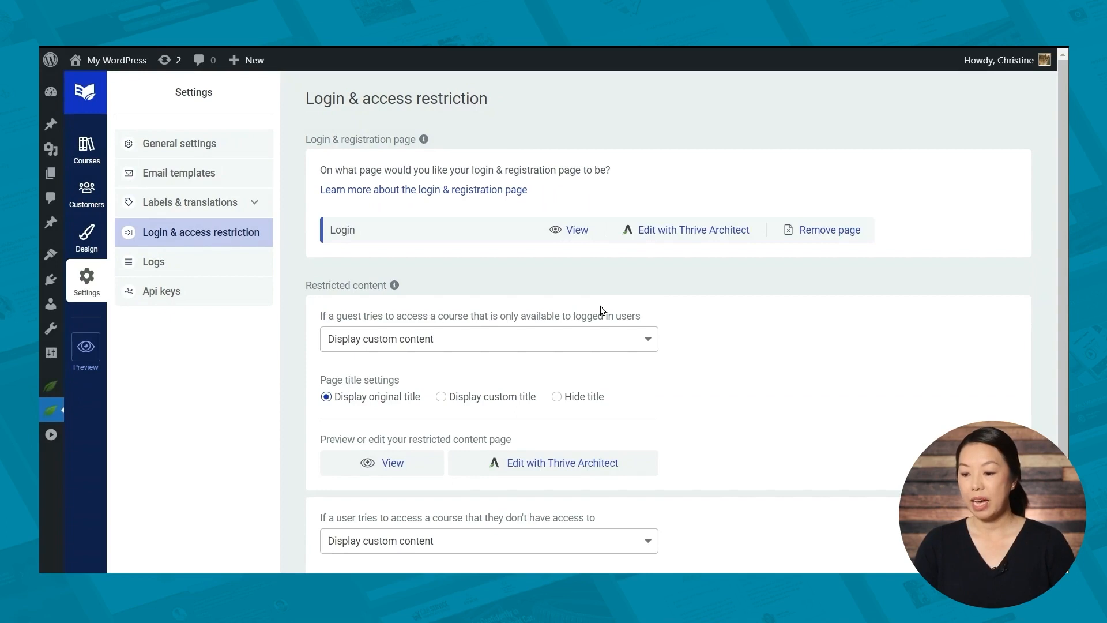
Edit the Login page with Thrive Architect and replace its login and registration form template with Login 01
left_click(683, 231)
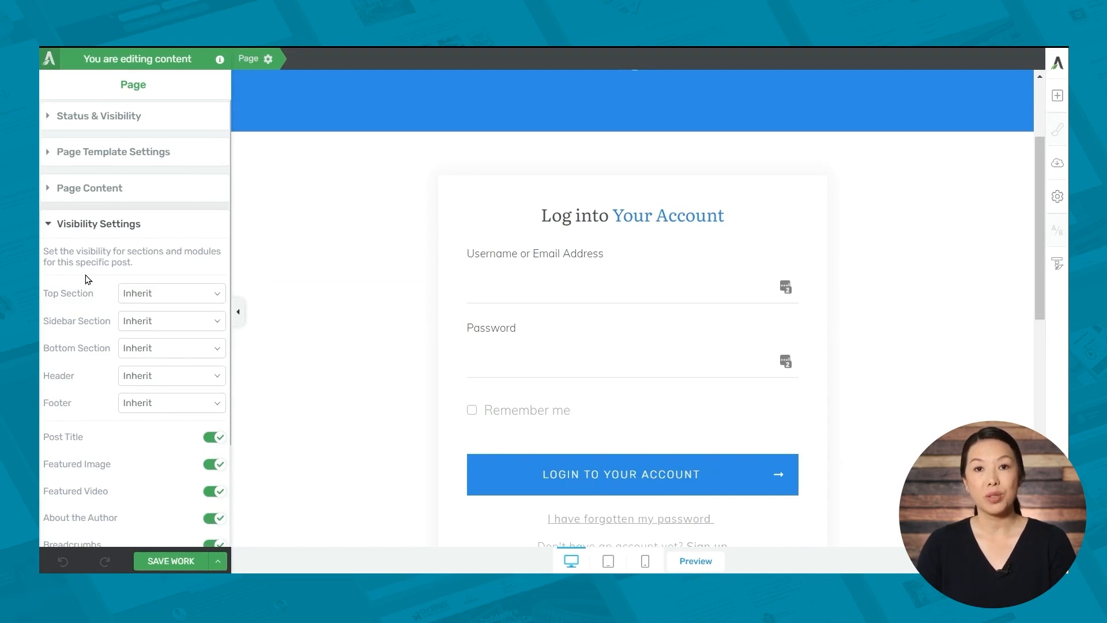
left_click(622, 287)
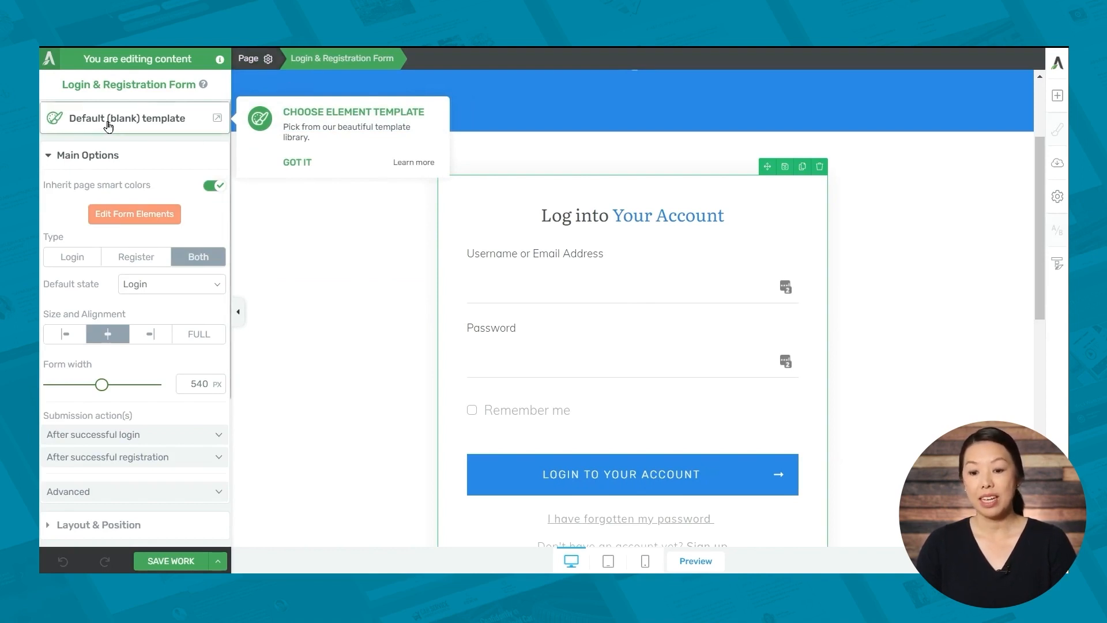
left_click(56, 124)
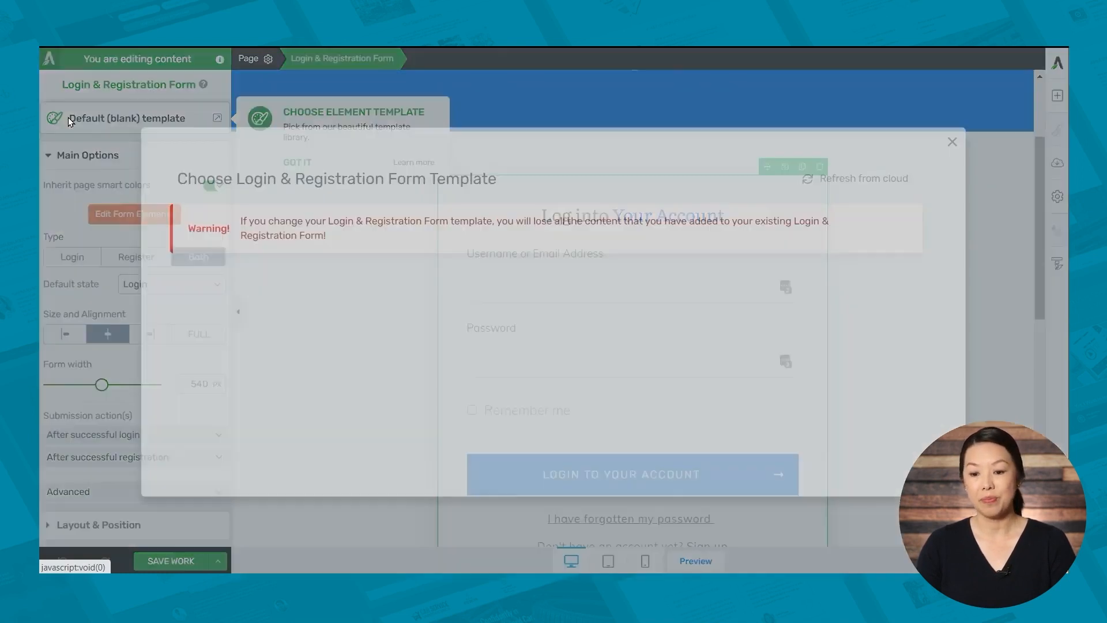
scroll(409, 277, "down", 3)
scroll(409, 278, "down", 5)
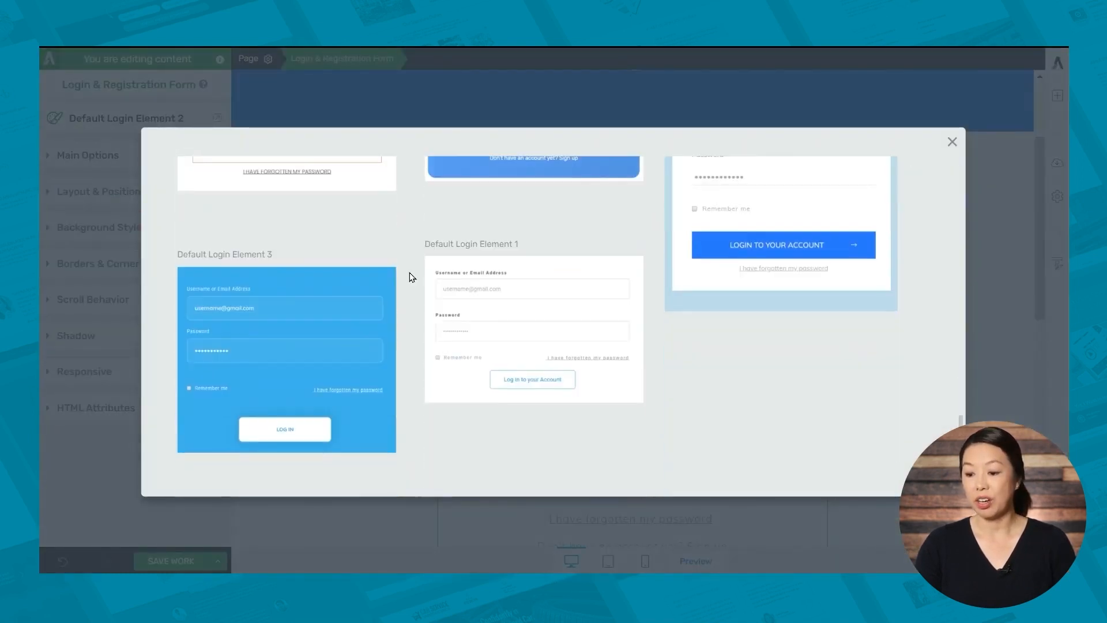
scroll(410, 278, "up", 6)
scroll(412, 277, "up", 3)
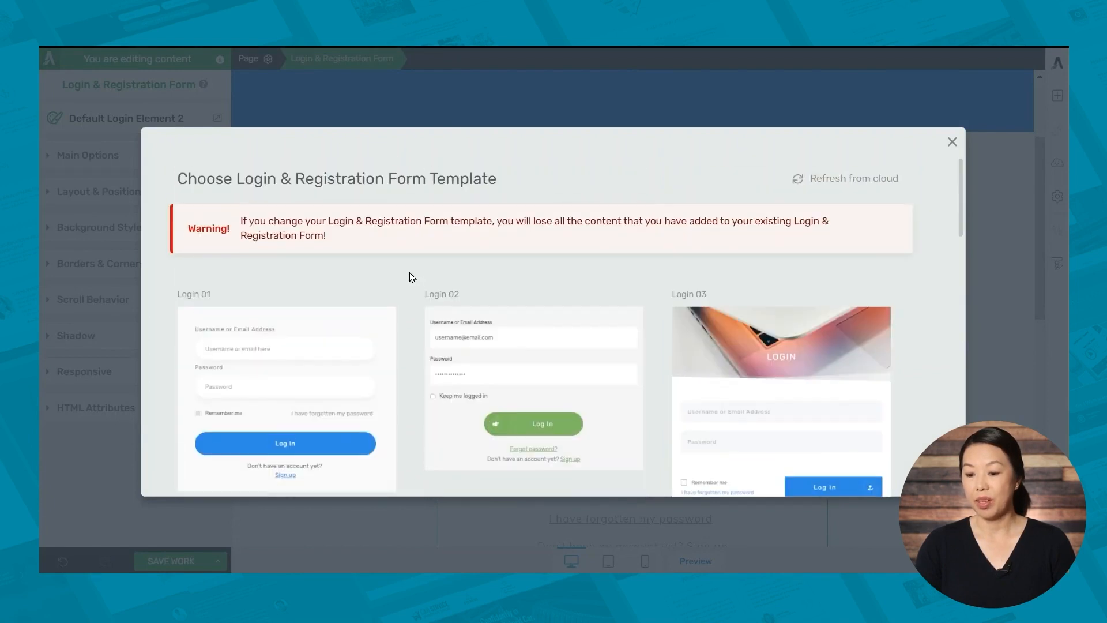
left_click(326, 342)
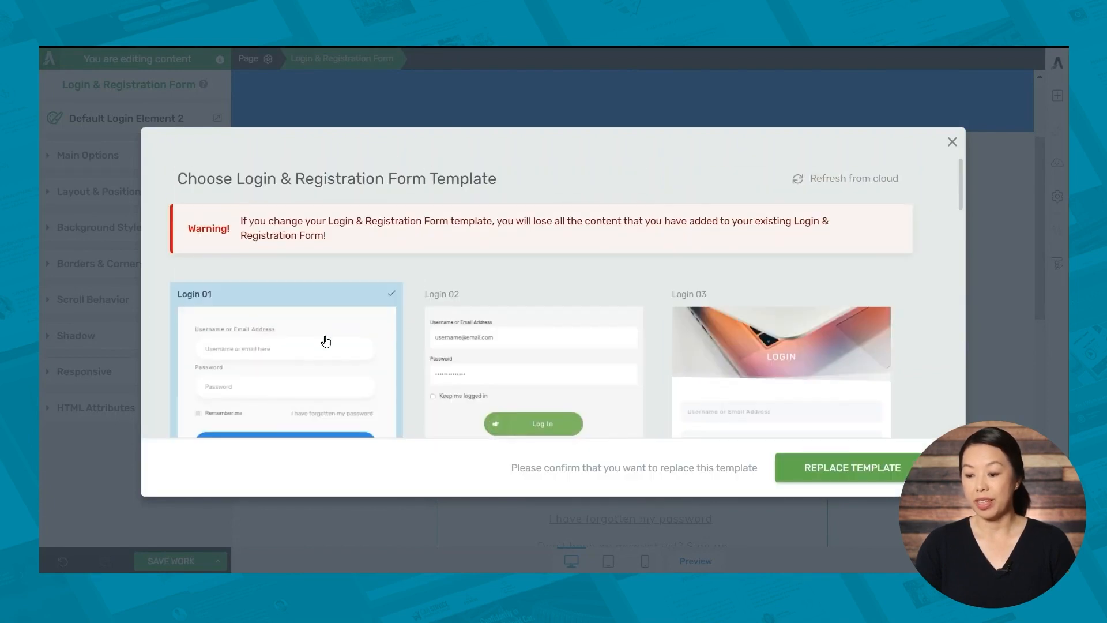
left_click(861, 466)
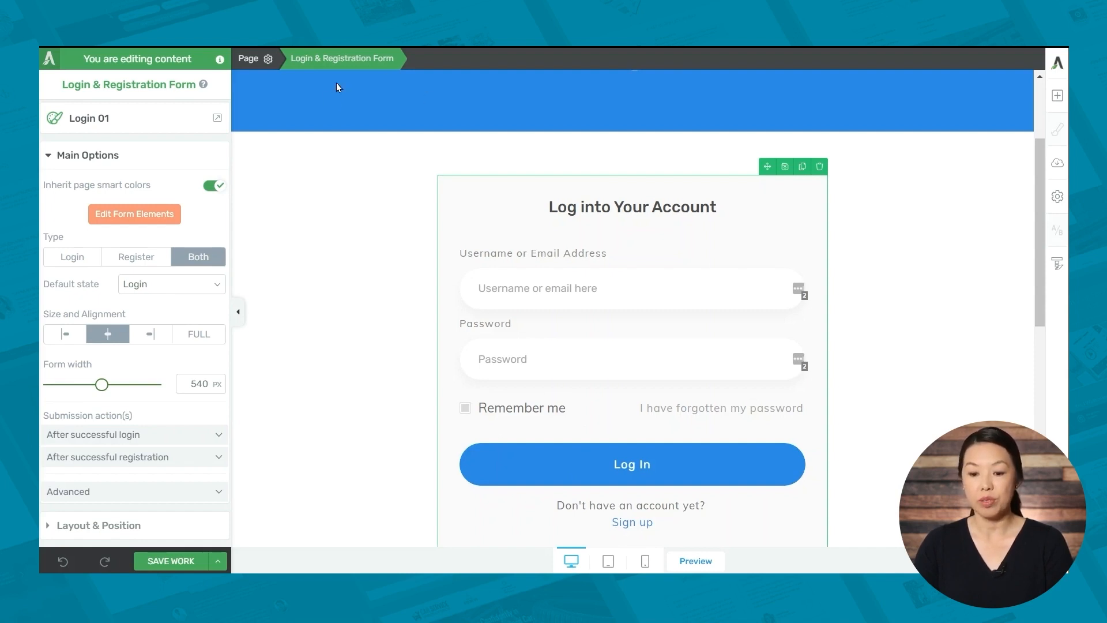
Examine the login form's editable elements and the page elements available to add
left_click(115, 215)
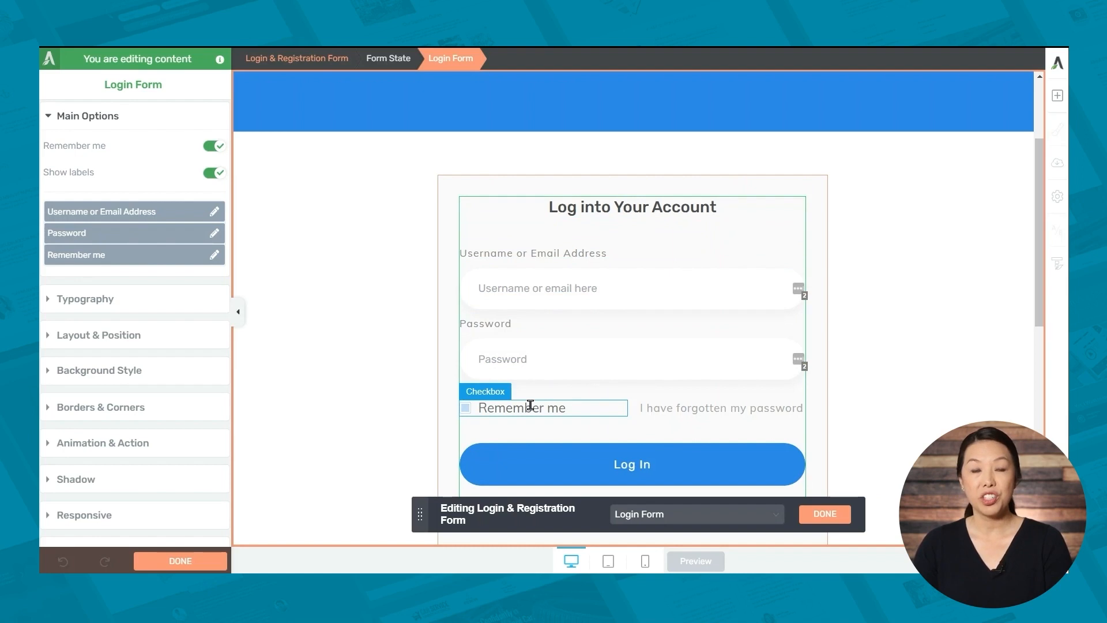
left_click(823, 514)
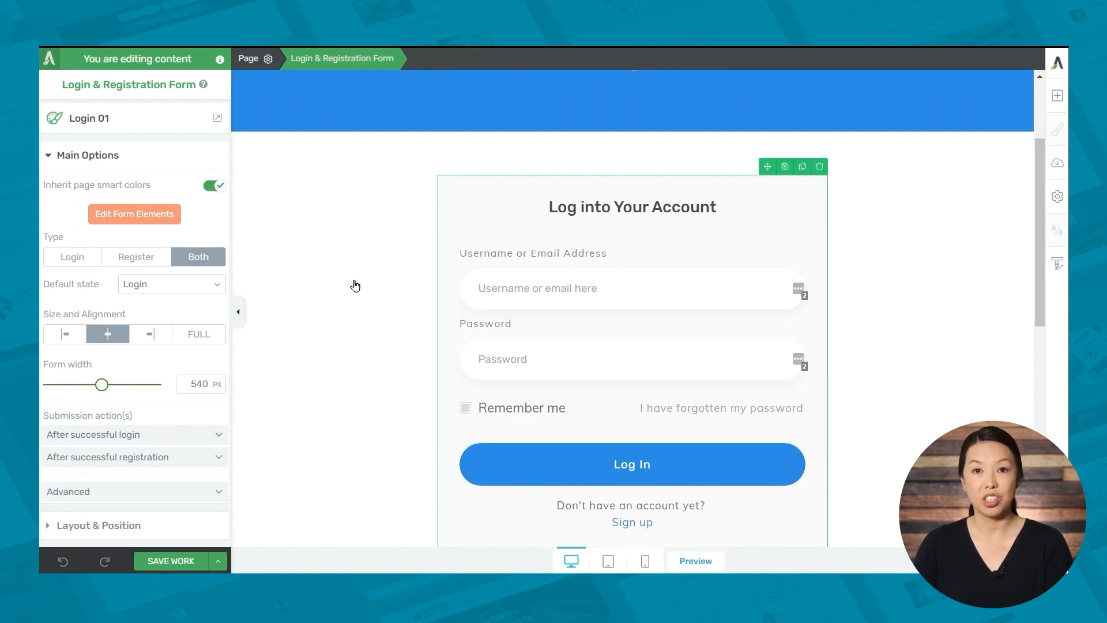
left_click(1057, 96)
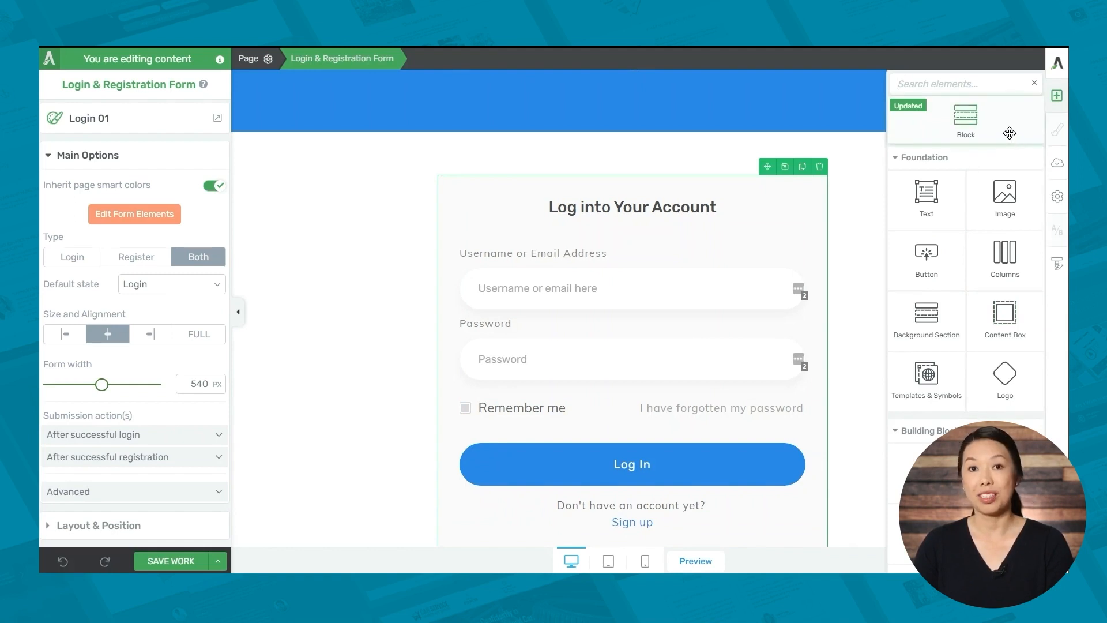
left_click_drag(1010, 133, 925, 305)
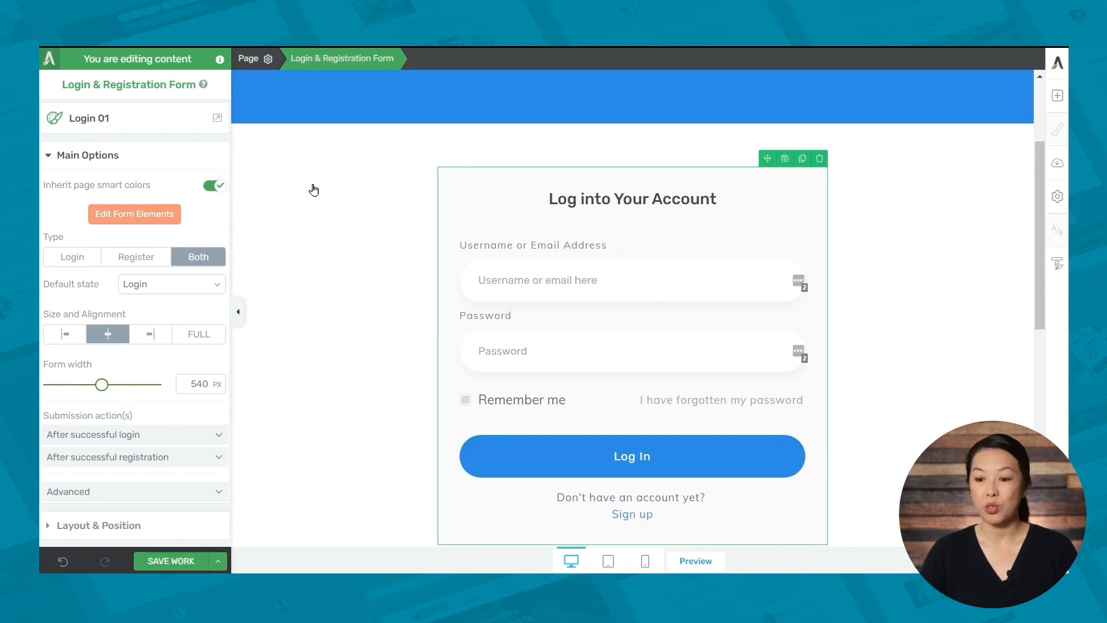
Set the Login page's header visibility to Hide
left_click(268, 60)
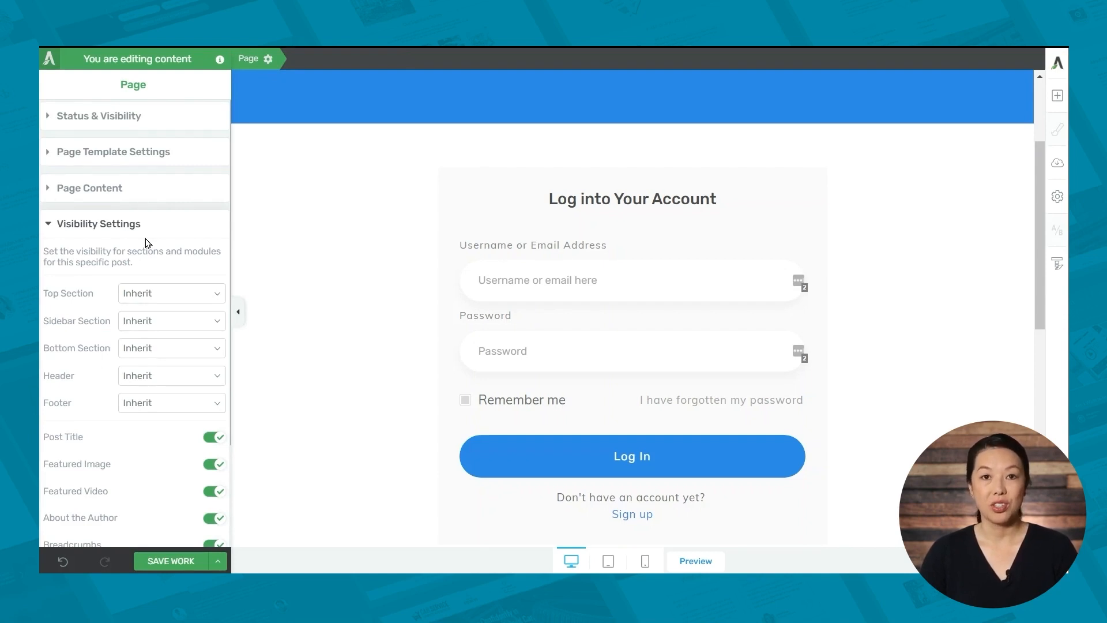
left_click(146, 376)
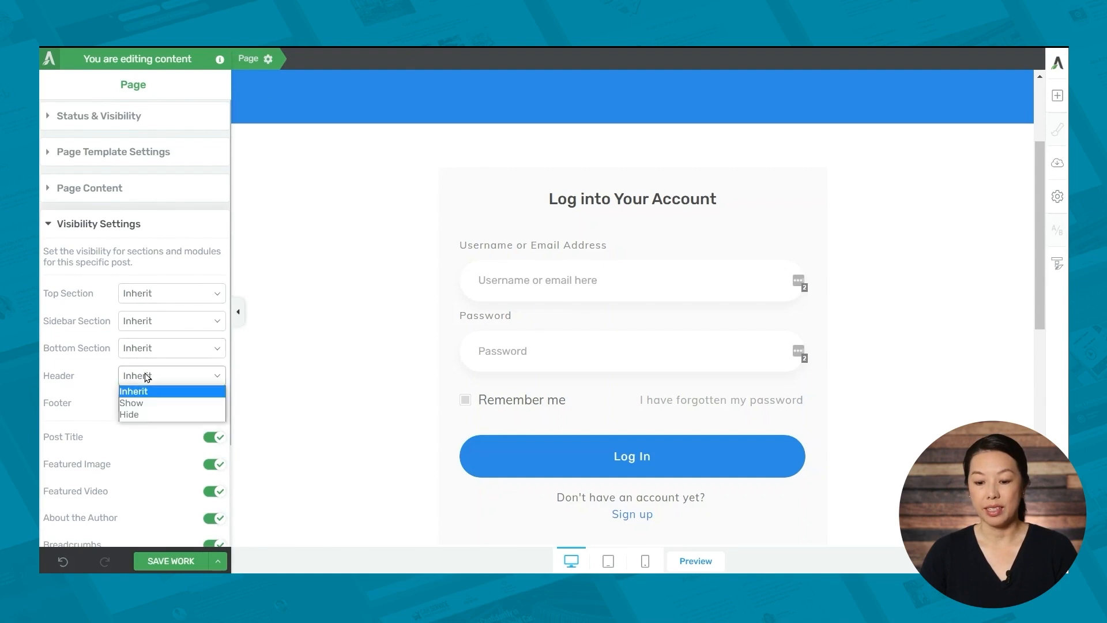
left_click(145, 415)
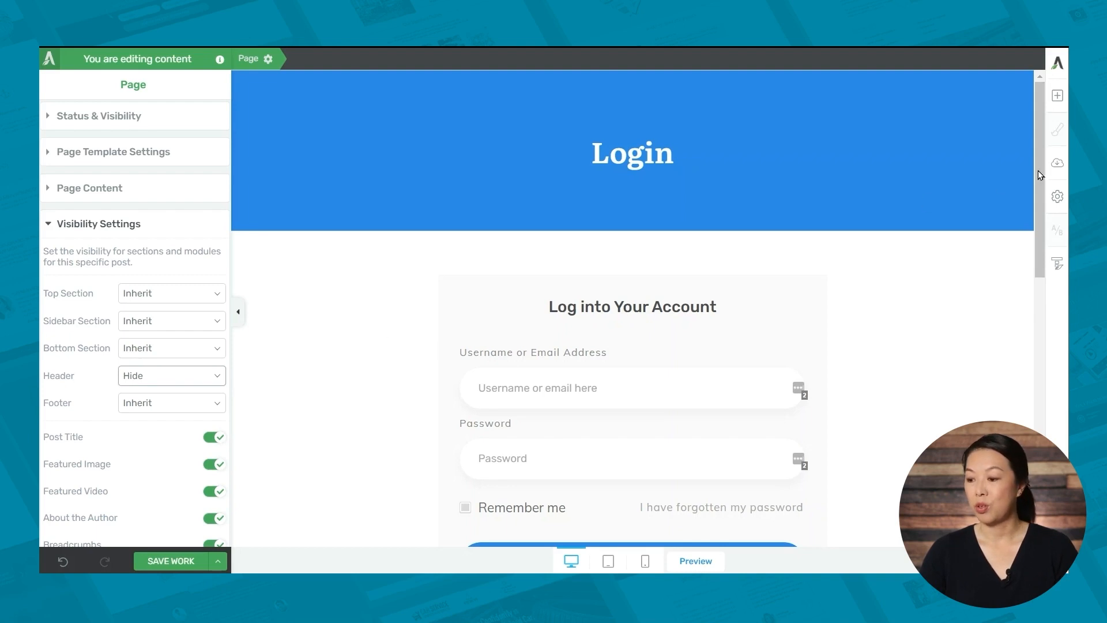
Apply the pre-built landing page template Icons Login Page 2 from the Icons set to the Login page
left_click(1057, 168)
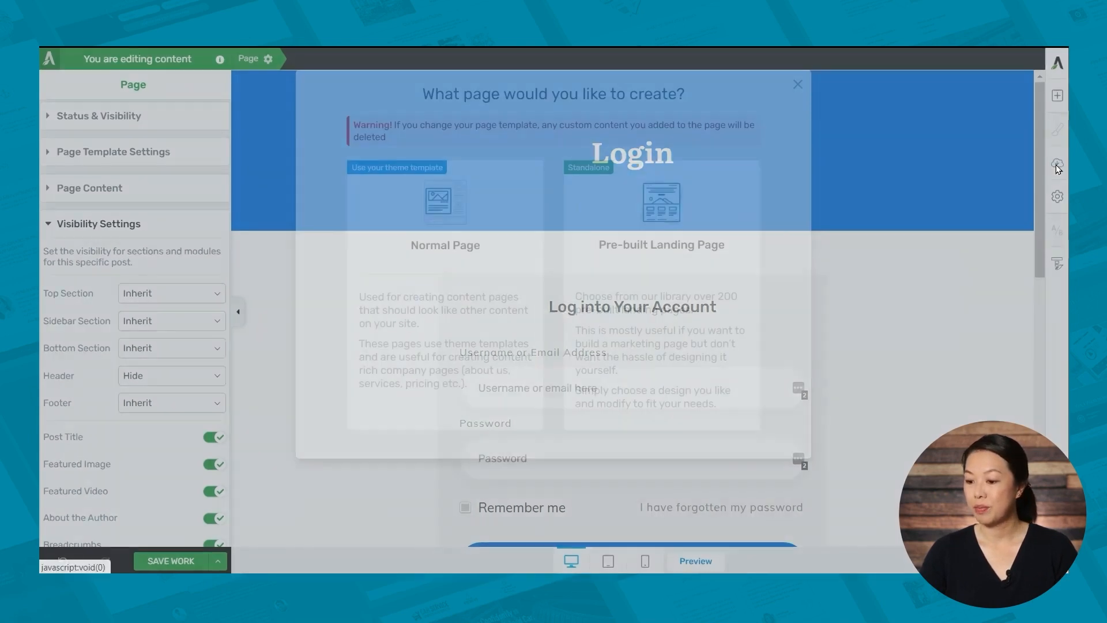
left_click(656, 269)
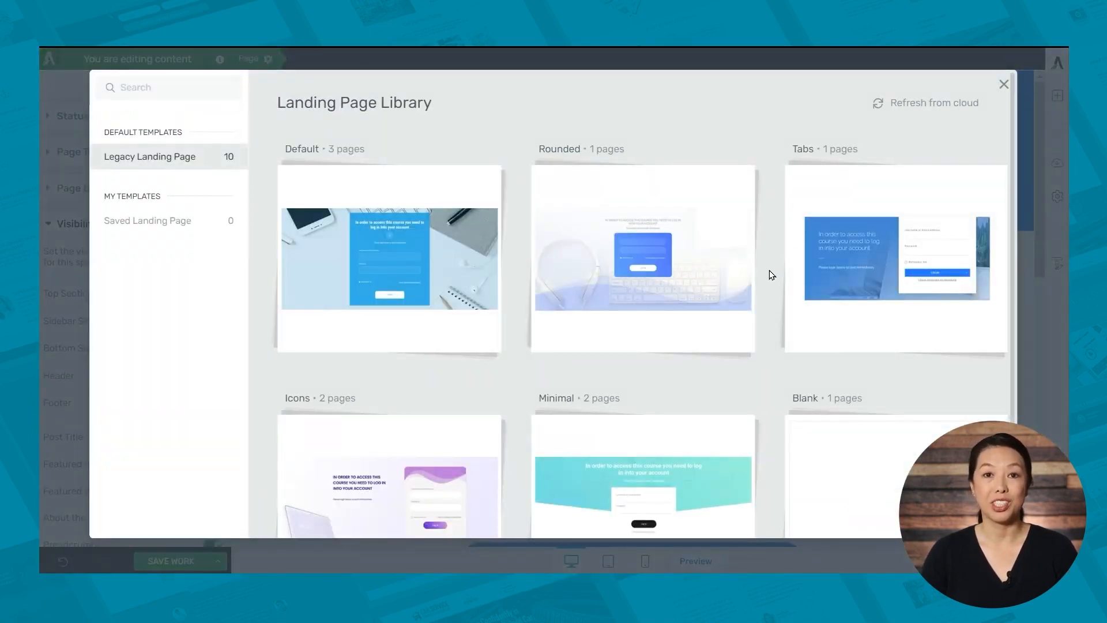
scroll(769, 270, "down", 2)
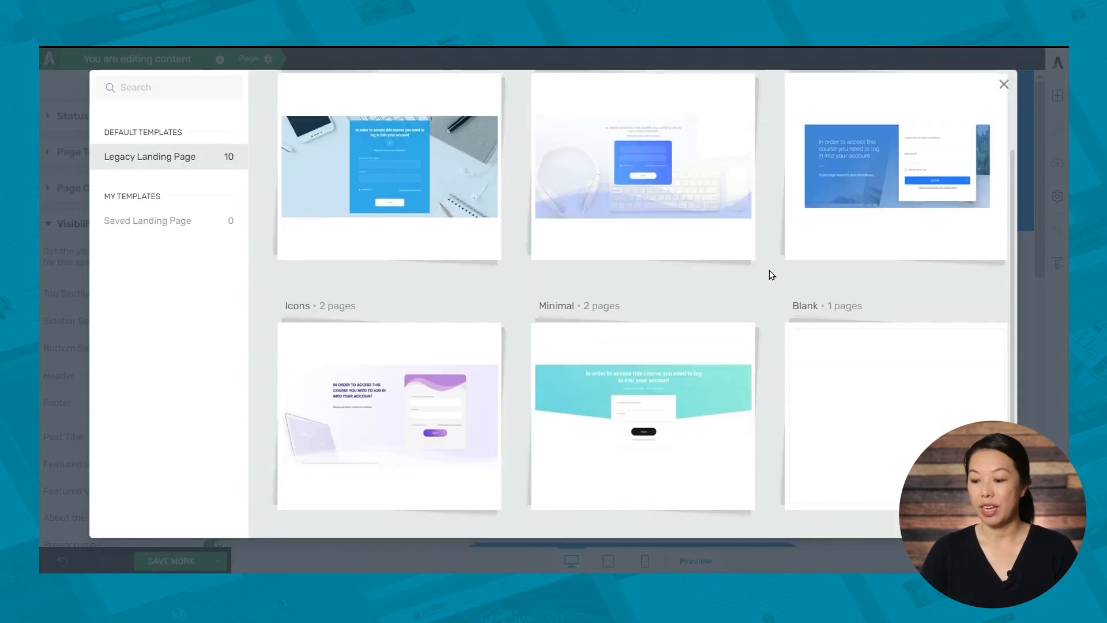
mouse_move(438, 392)
left_click(466, 380)
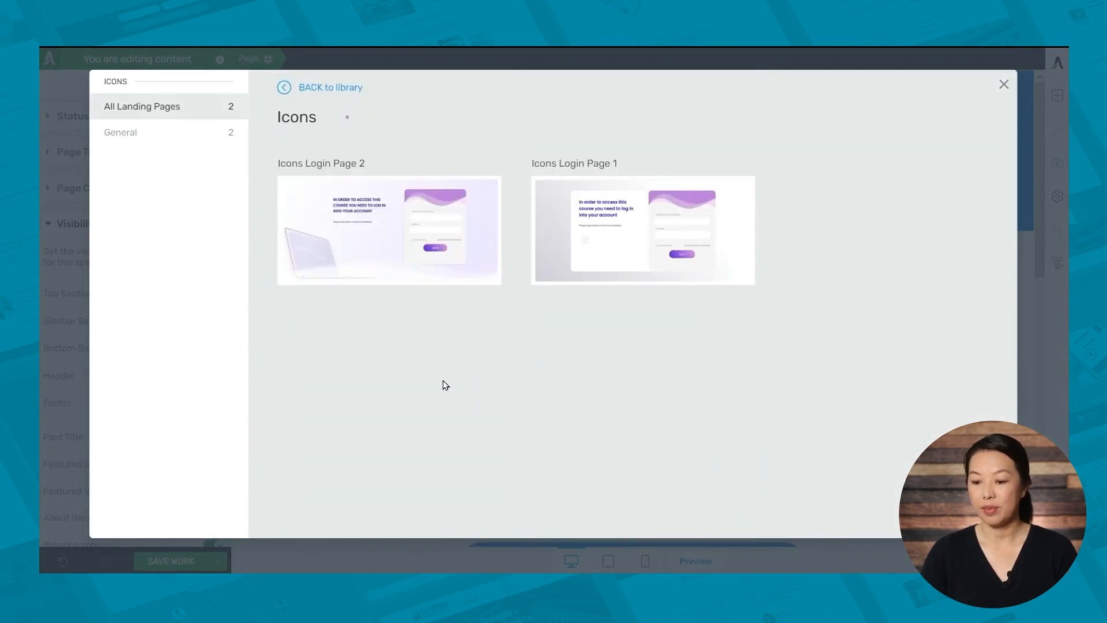
left_click(358, 267)
left_click(877, 515)
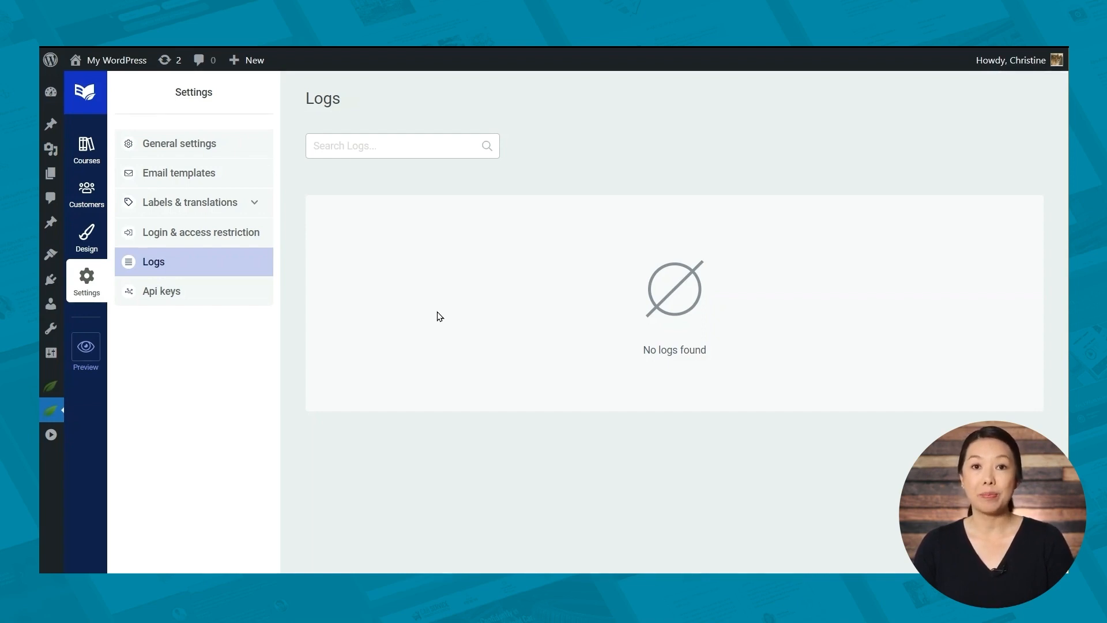
Open the school's API key settings and start adding a new API key
left_click(209, 306)
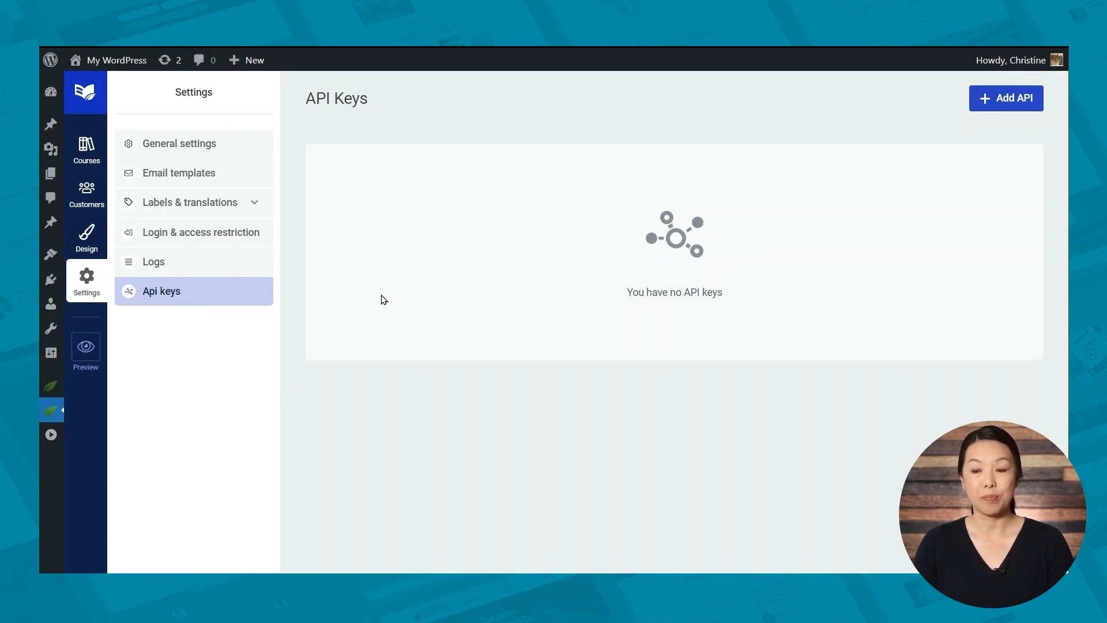
left_click(1015, 102)
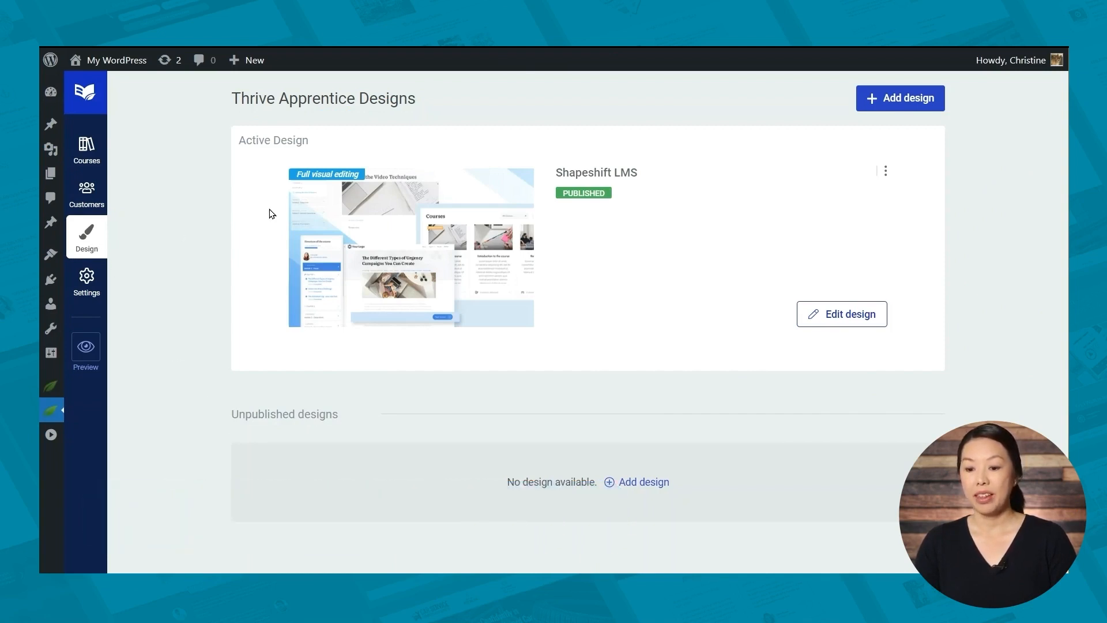
Edit the School homepage template of the Shapeshift LMS design and toggle the visibility of its Top section
left_click(841, 316)
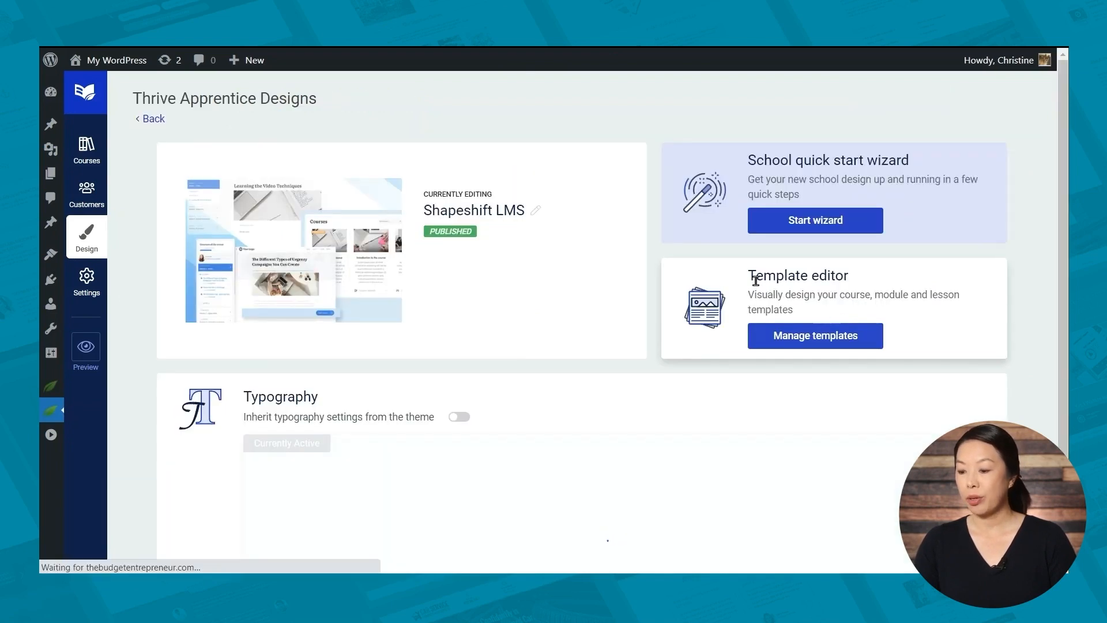
left_click(829, 351)
scroll(960, 265, "down", 2)
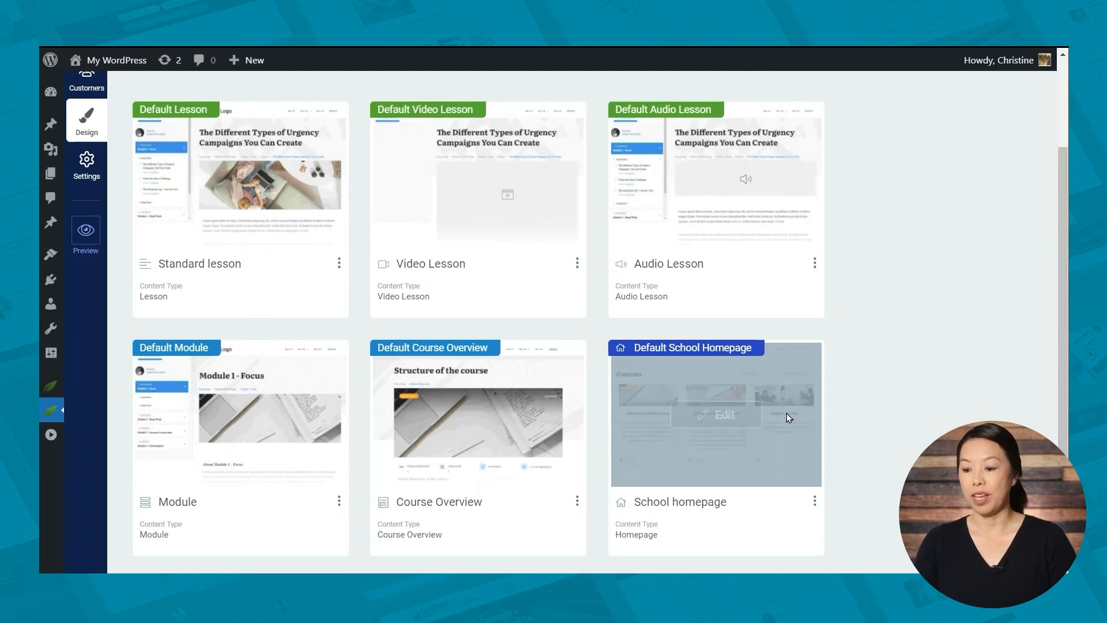
left_click(738, 413)
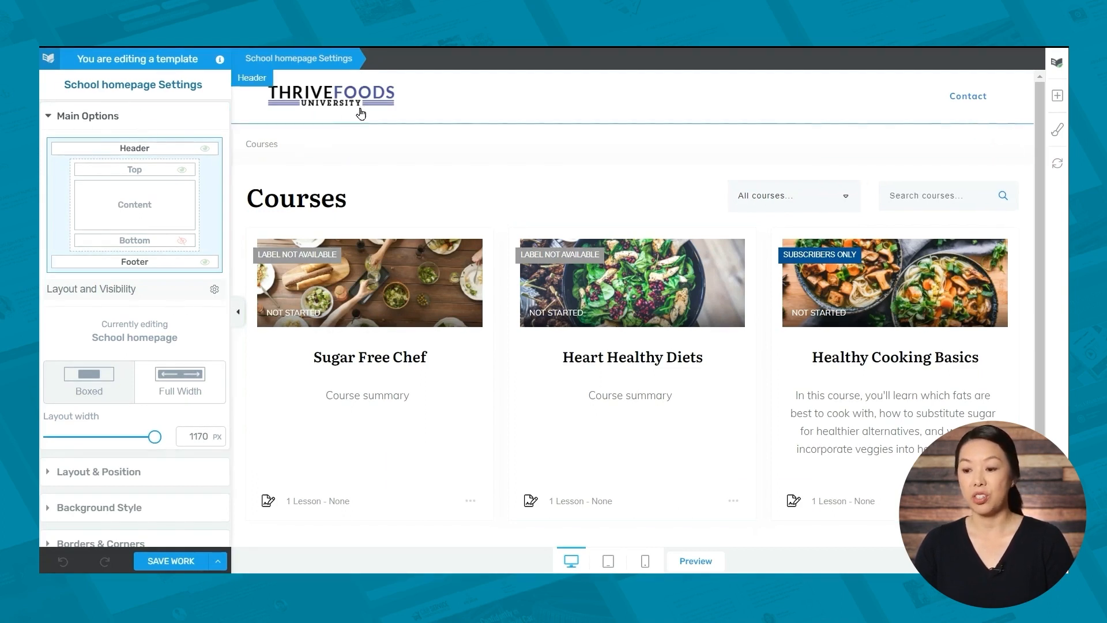
left_click(186, 171)
left_click(185, 171)
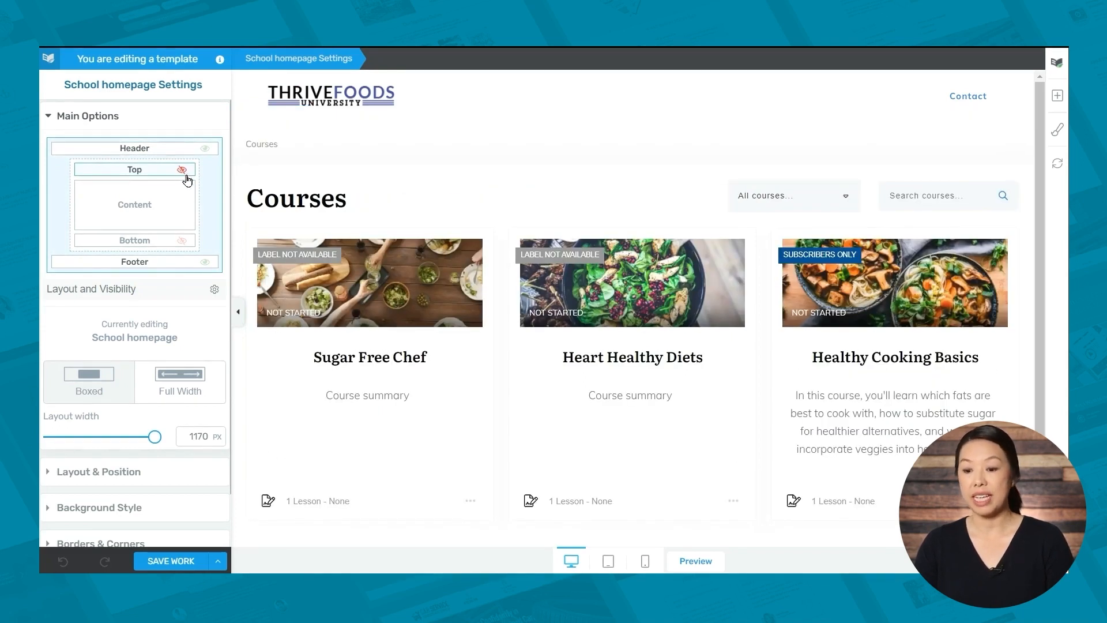
Examine the homepage course list's course selection and author filter options, and save the filter
left_click(504, 377)
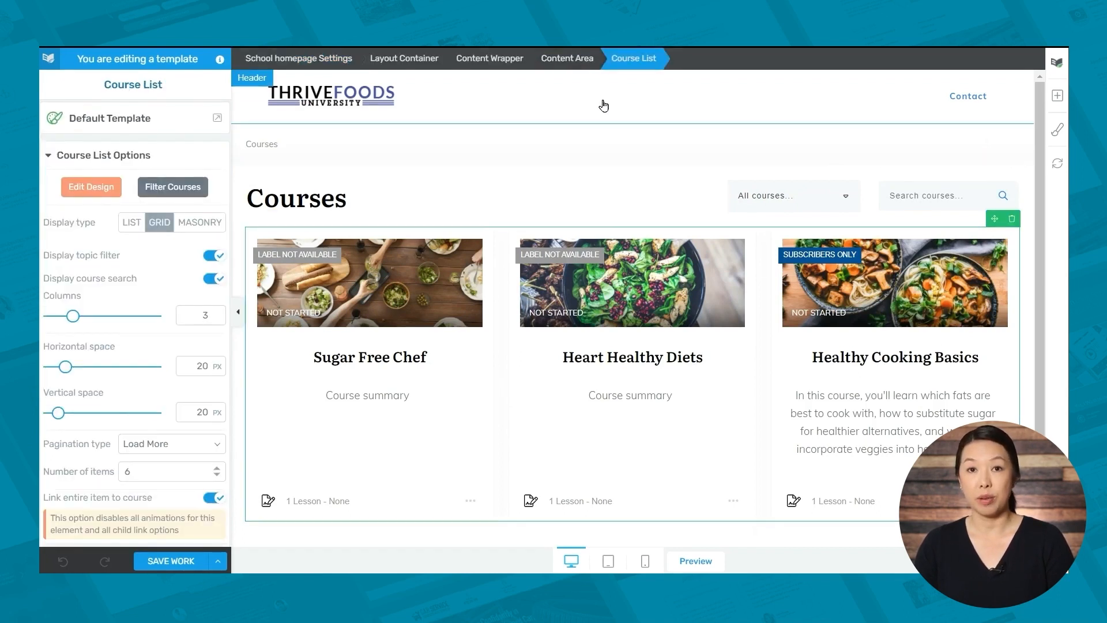
left_click(146, 191)
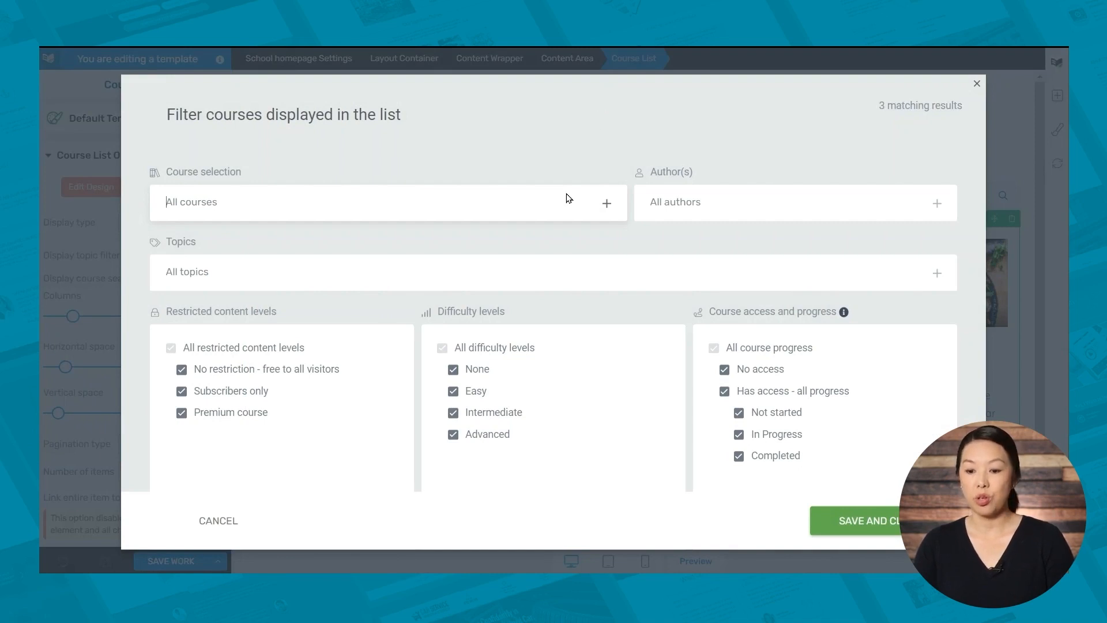
left_click(606, 209)
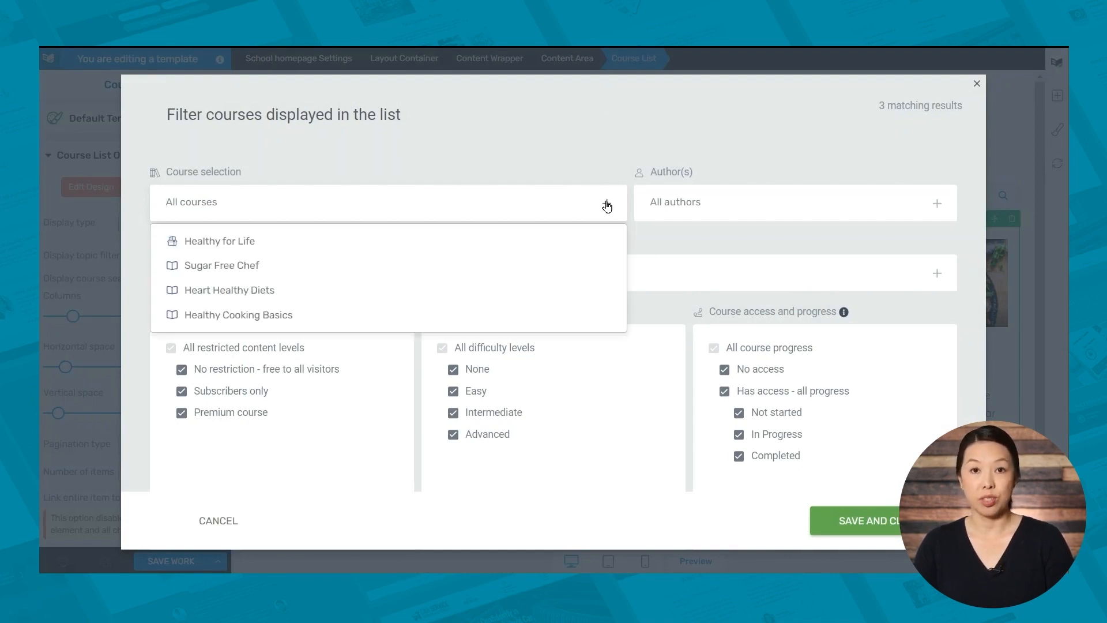
left_click(606, 210)
left_click(923, 209)
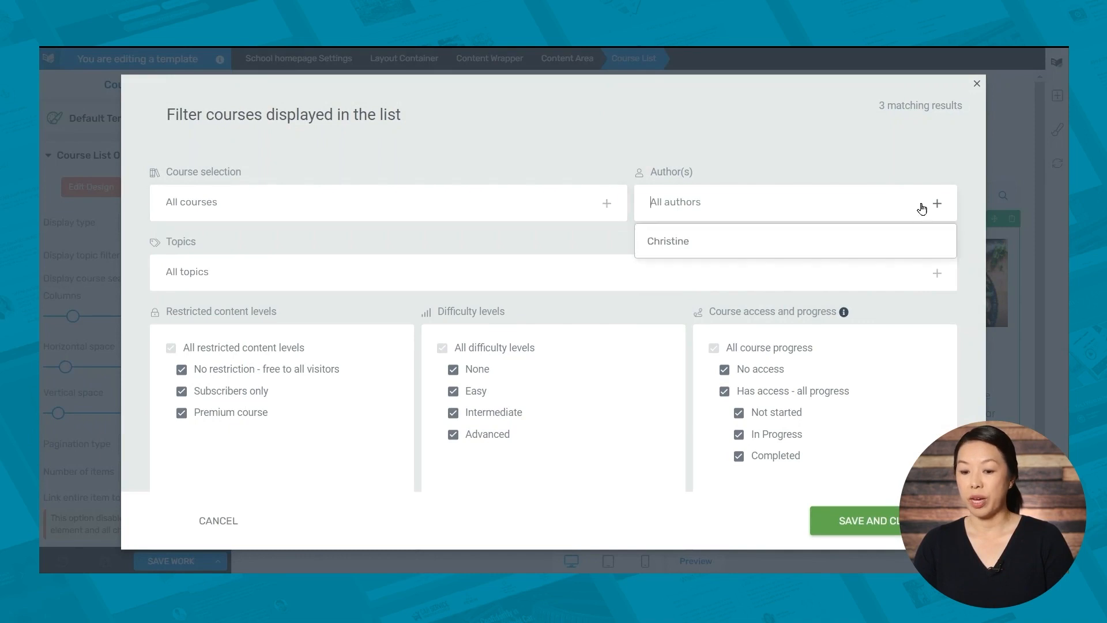
left_click(923, 208)
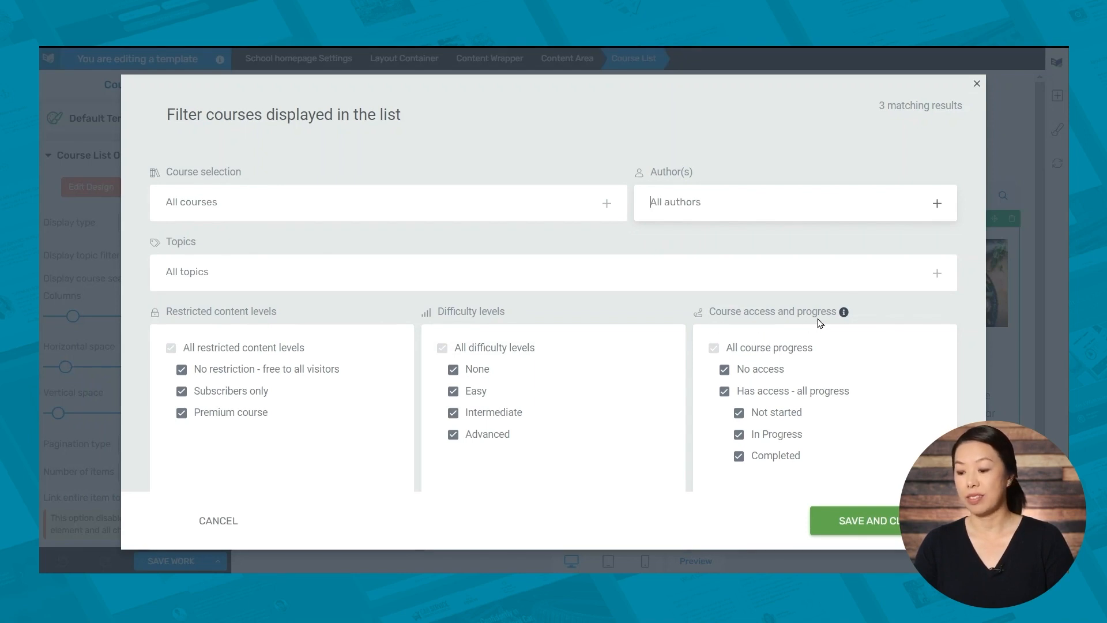
left_click(859, 521)
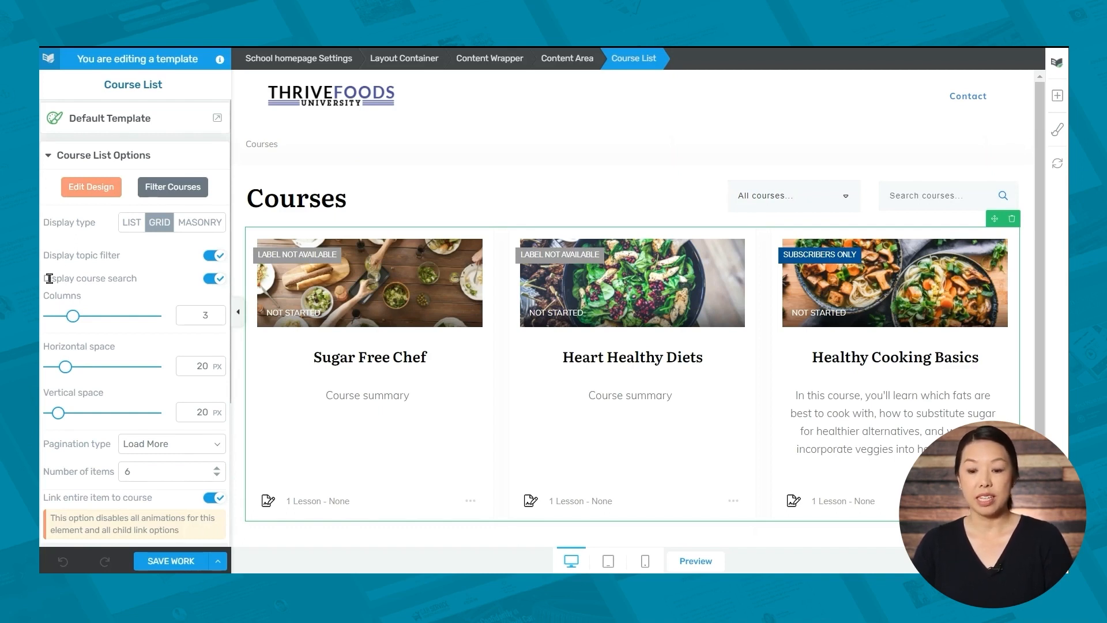
Edit the course list design to color the course titles with Main Accent #2f8ae4, and finish the design editing
left_click(81, 186)
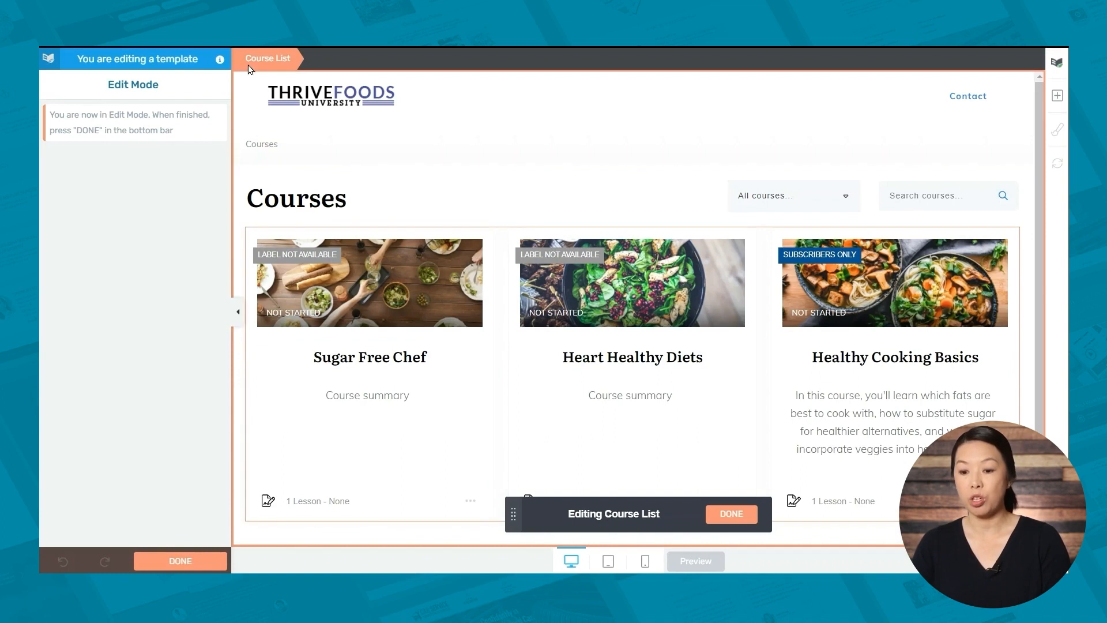
left_click(374, 280)
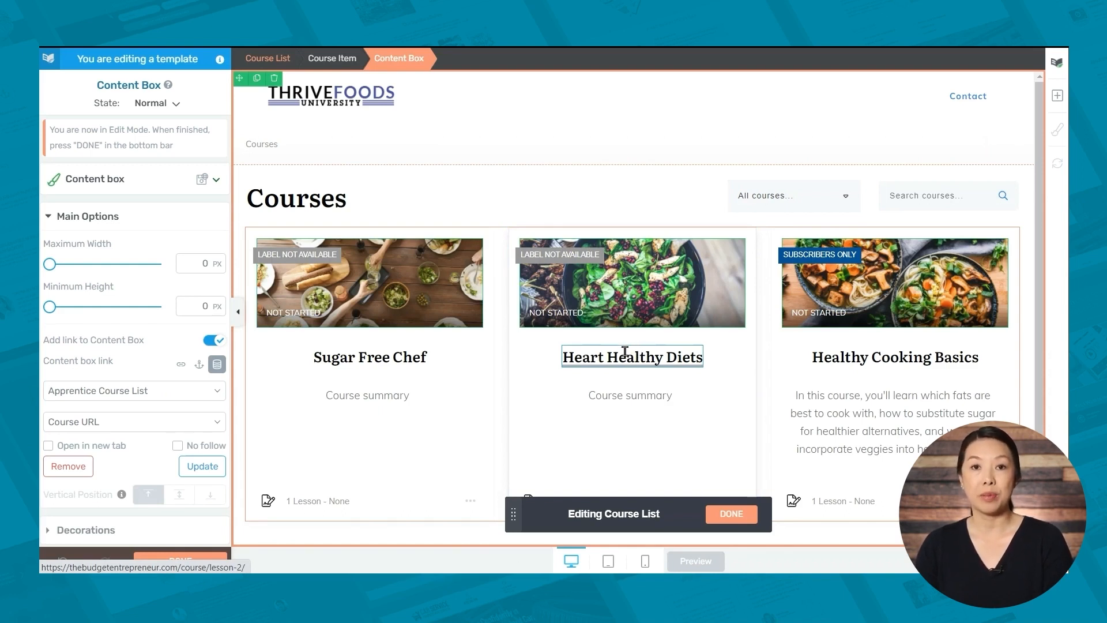
left_click(577, 357)
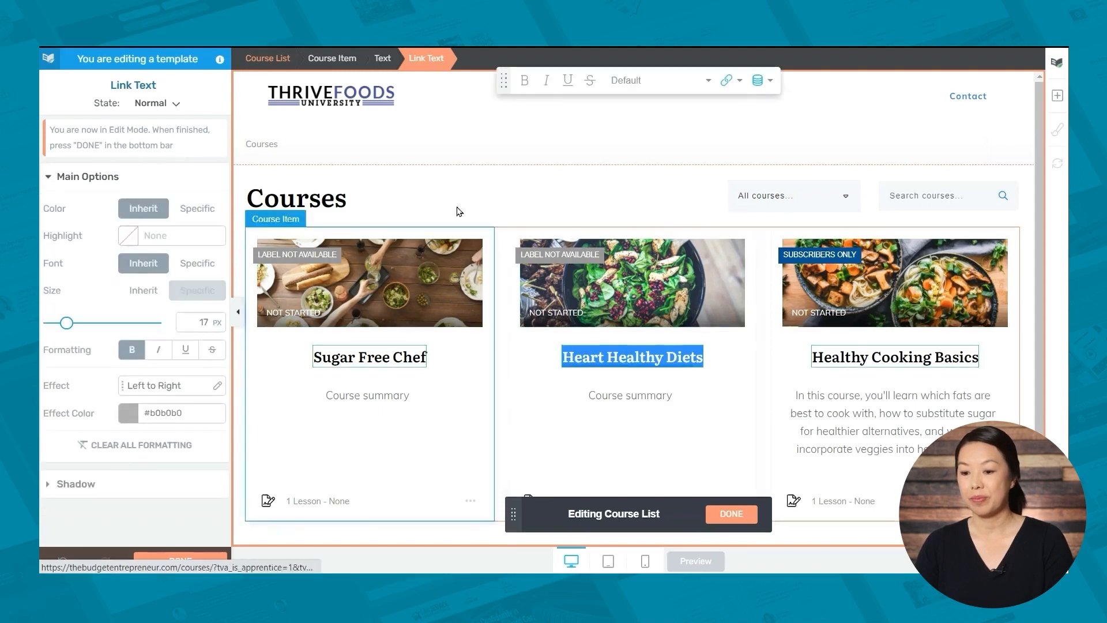
left_click(382, 58)
left_click(120, 196)
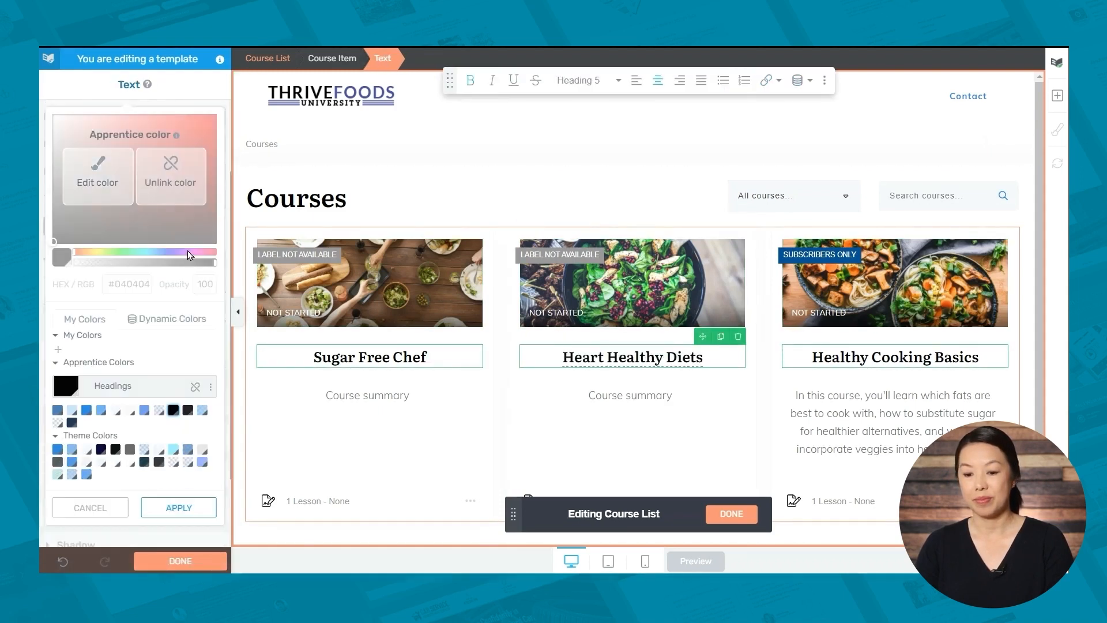
left_click(86, 410)
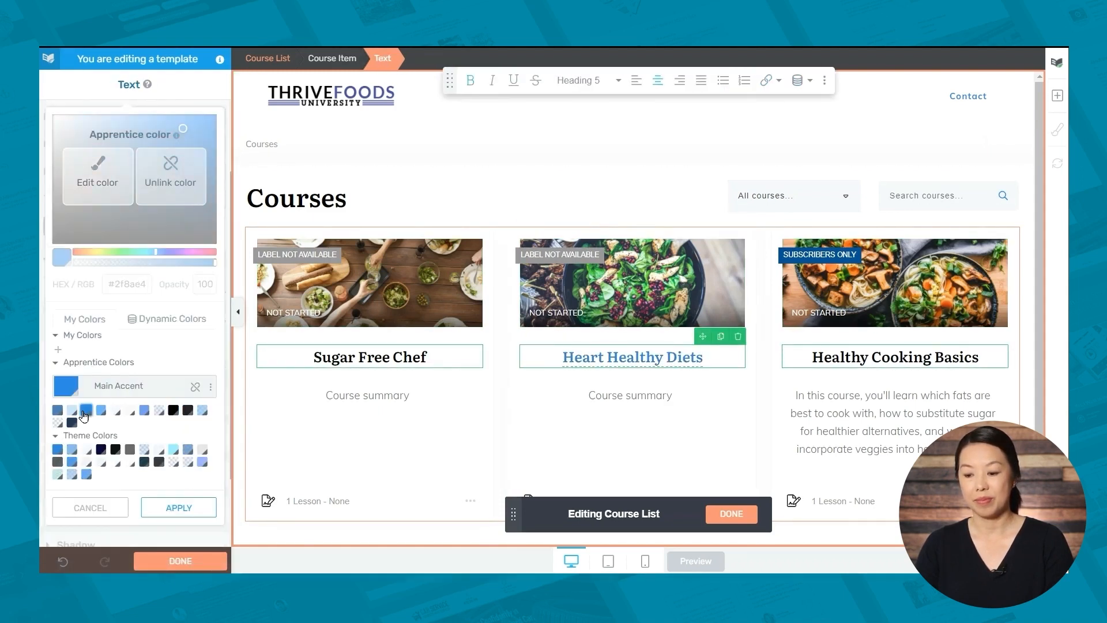
left_click(196, 509)
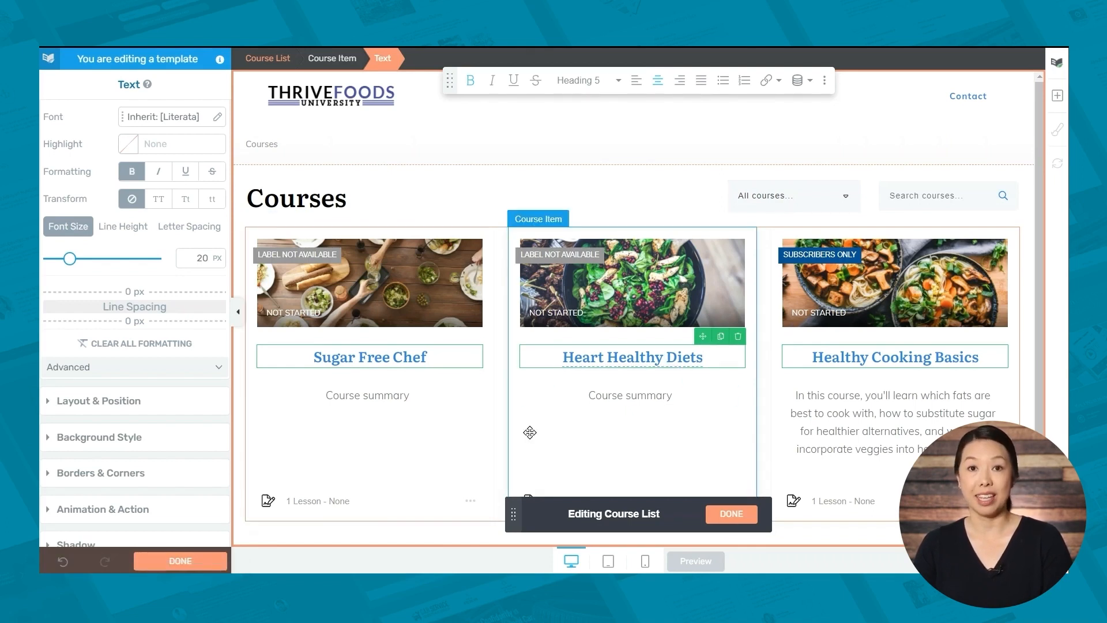
left_click(540, 357)
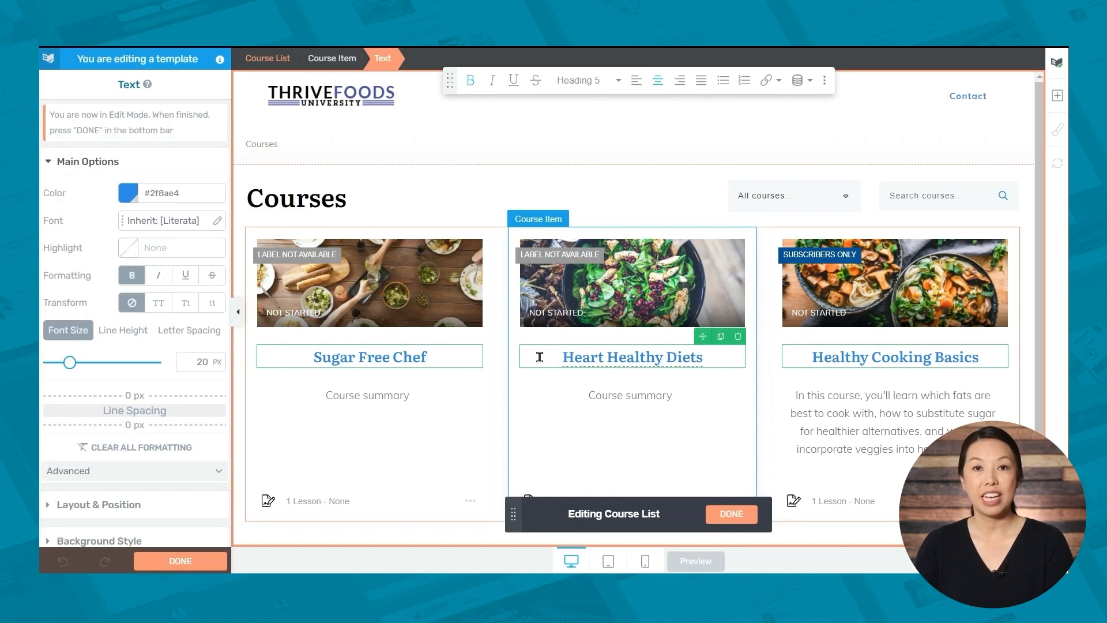
left_click(732, 514)
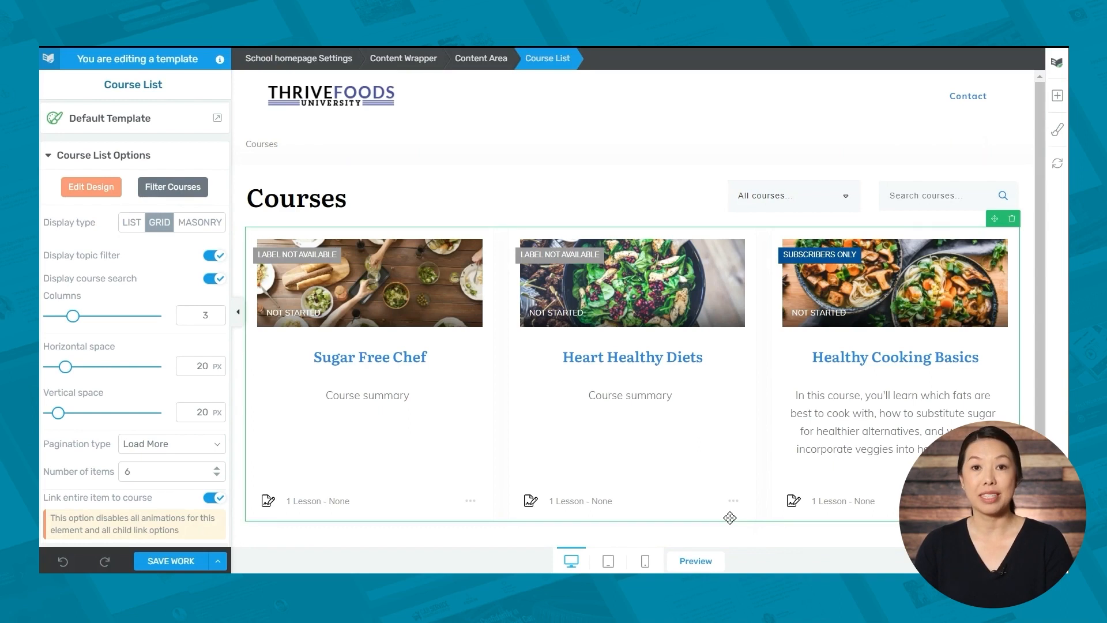
Open the Video Lesson template for editing and display it with the 5 Fats to Avoid lesson as content
left_click(1058, 97)
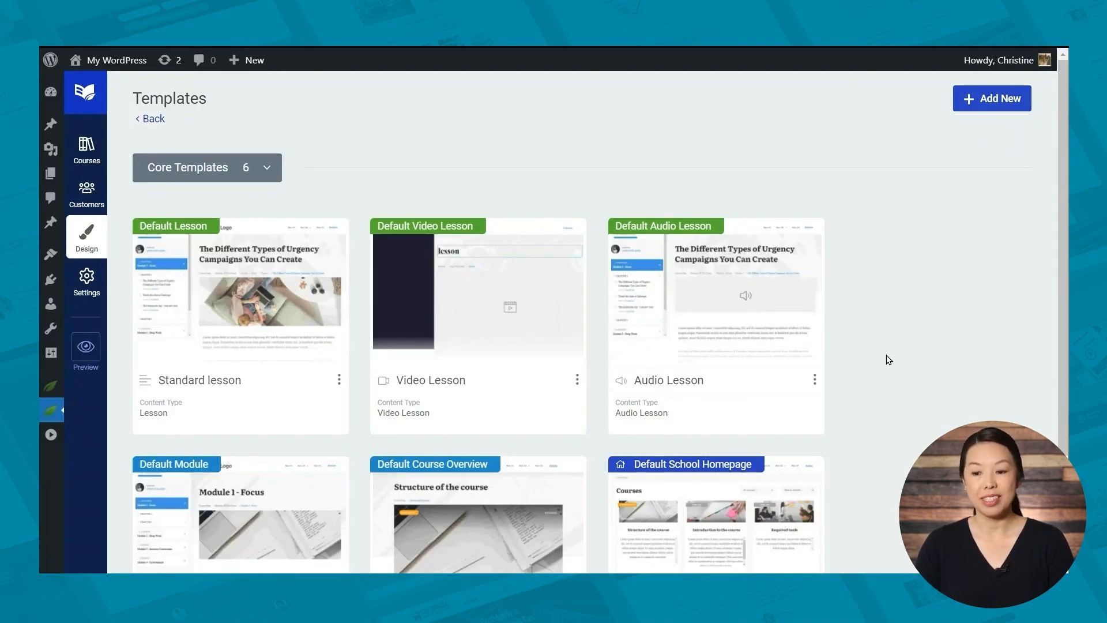
mouse_move(517, 300)
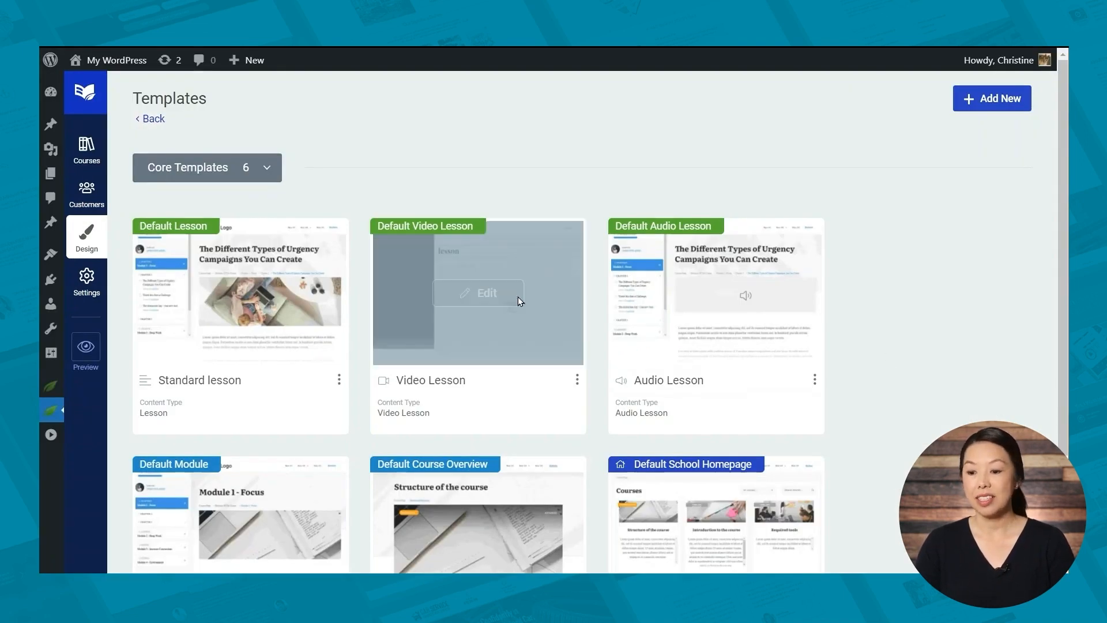
left_click(476, 294)
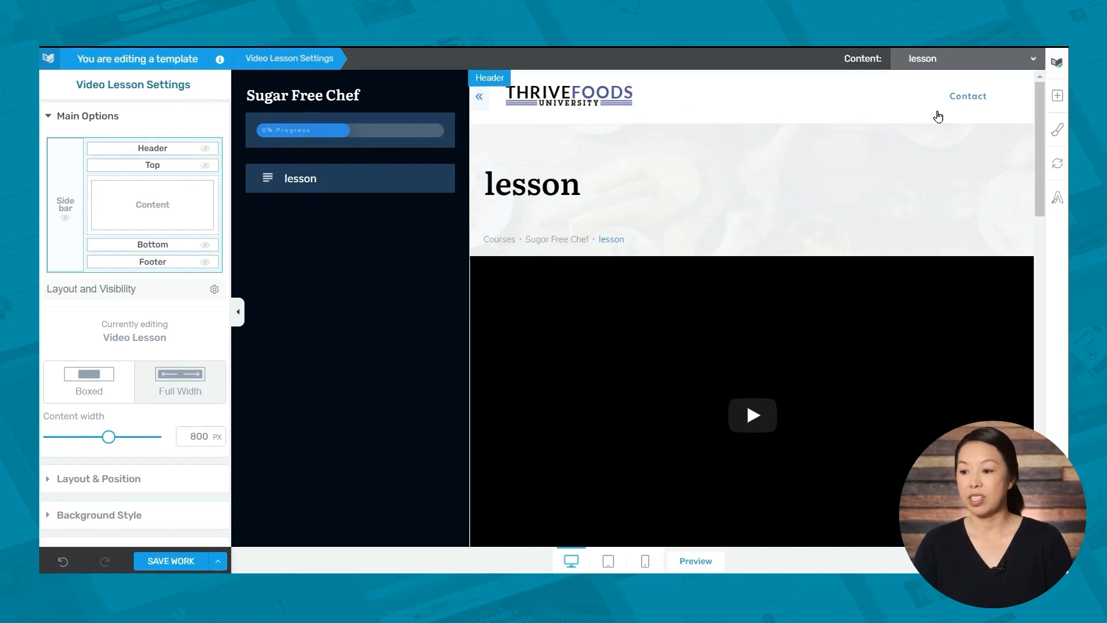
left_click(990, 62)
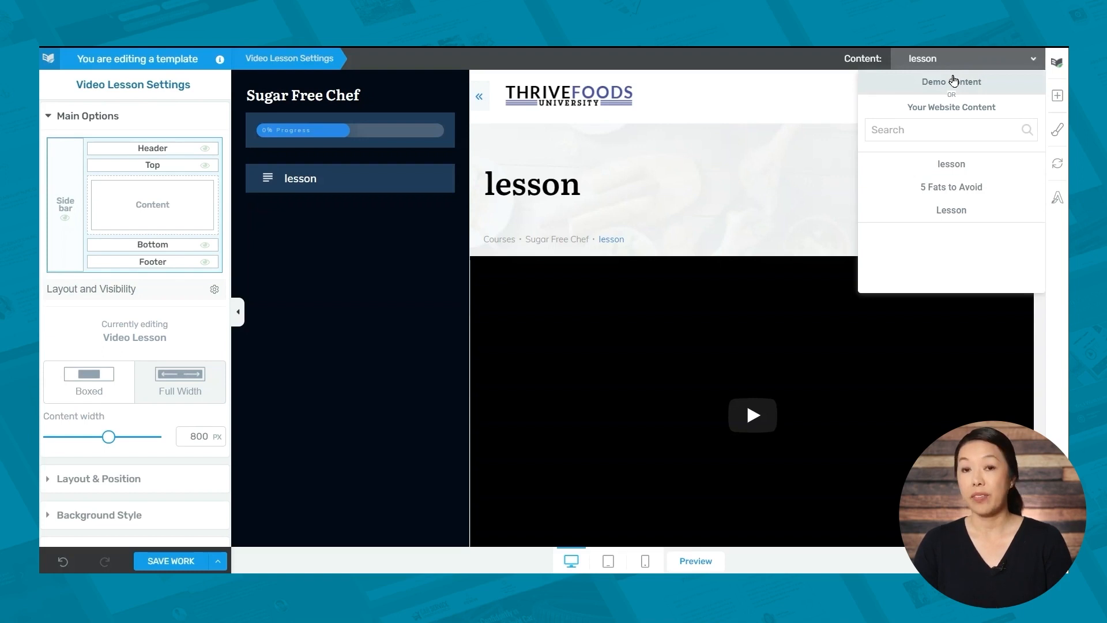
left_click(971, 195)
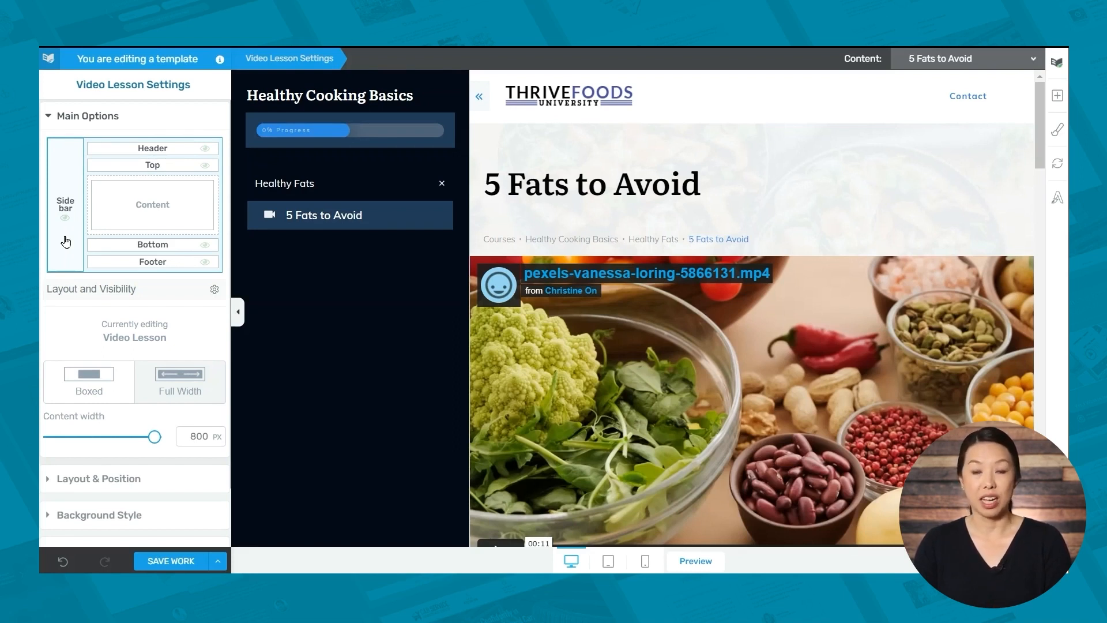
left_click(390, 369)
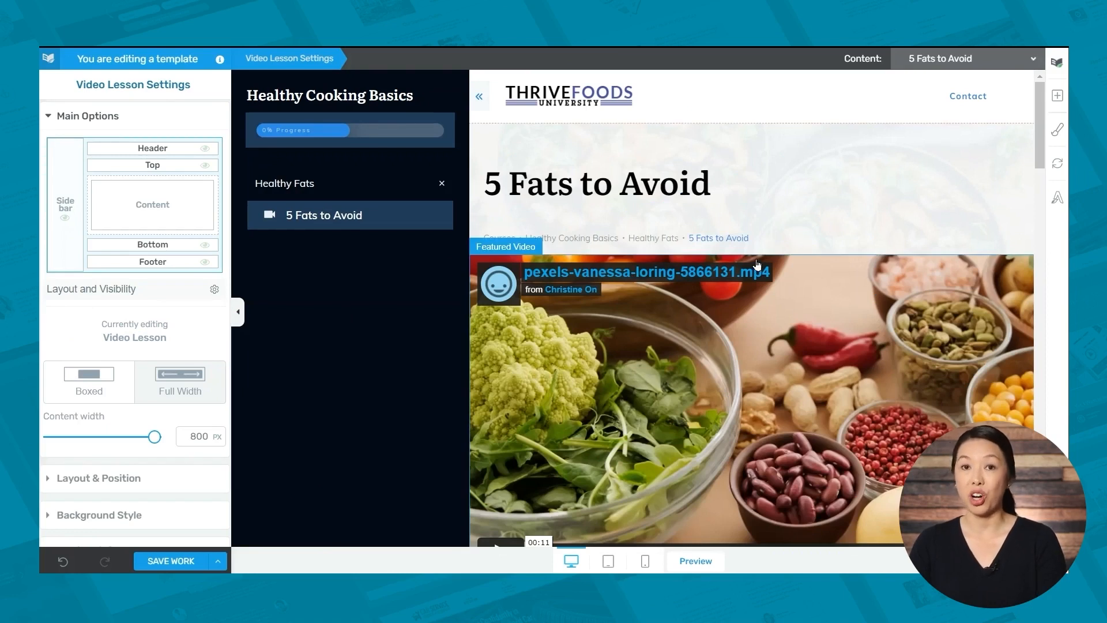
Remove the dynamic lesson title from the heading in the Video Lesson template's Top Section
triple_click(642, 187)
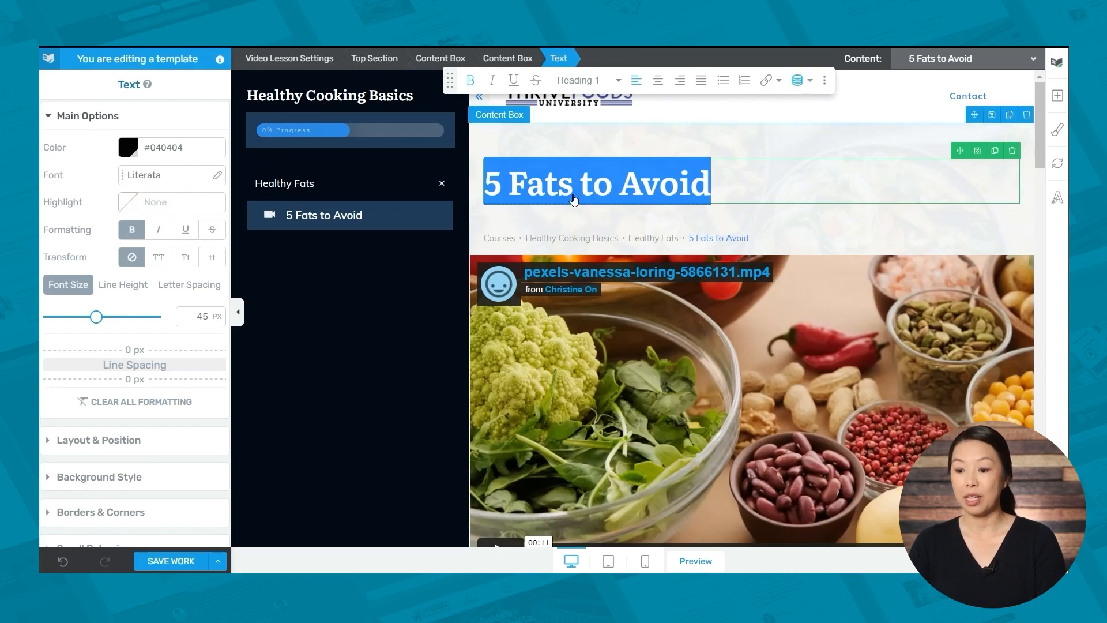
left_click(801, 88)
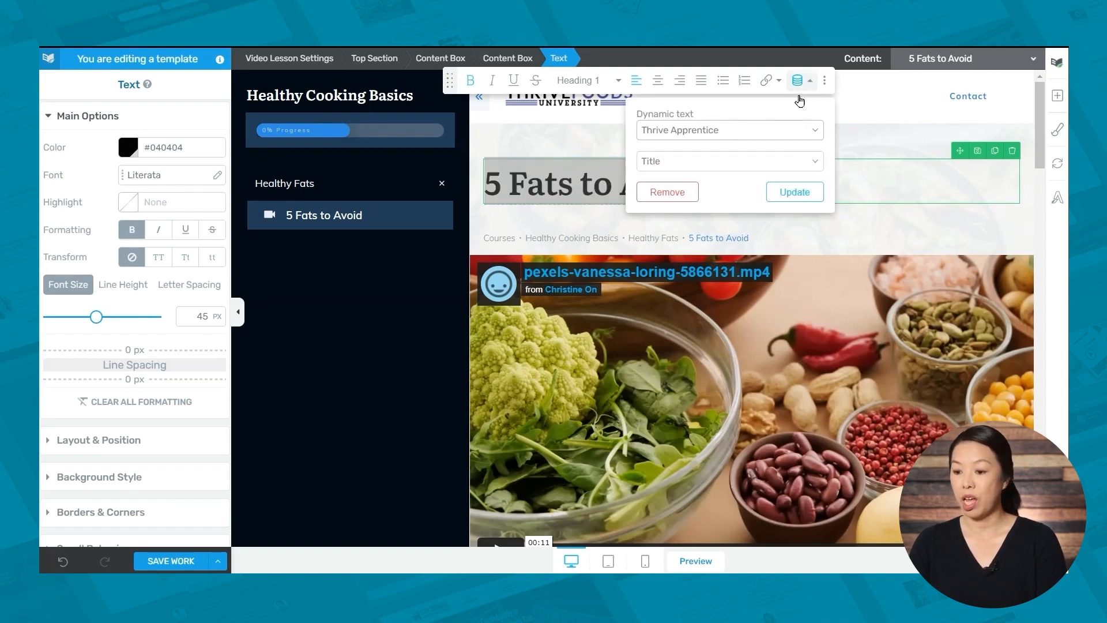
left_click(678, 191)
Replace the heading's placeholder text with dynamic text from the Thrive Apprentice source, using the Title option
left_click_drag(845, 180, 489, 196)
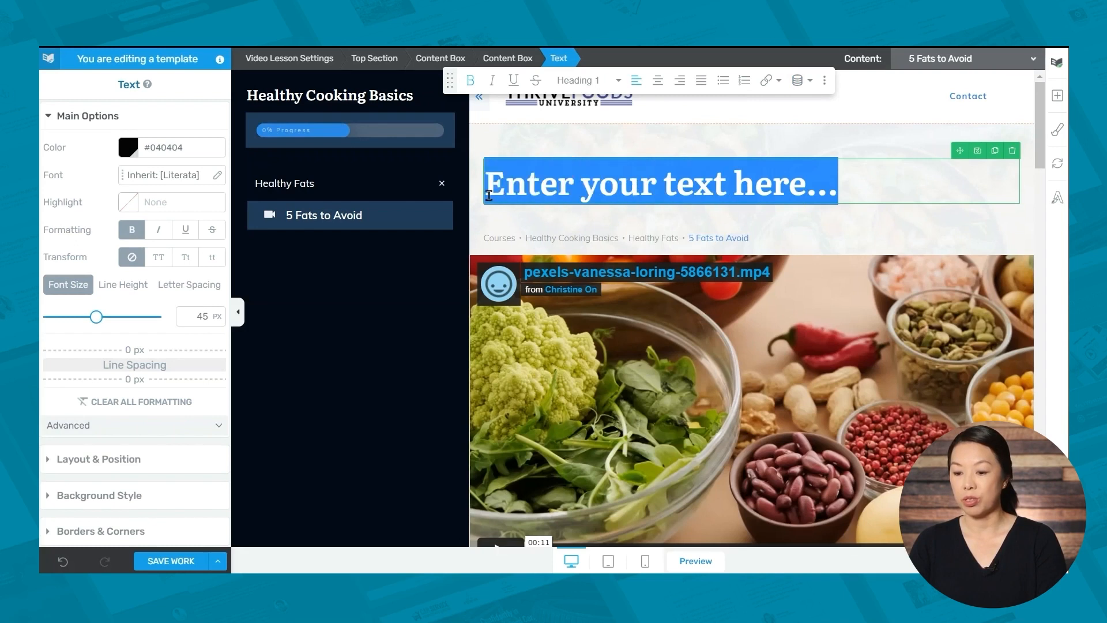
left_click(799, 85)
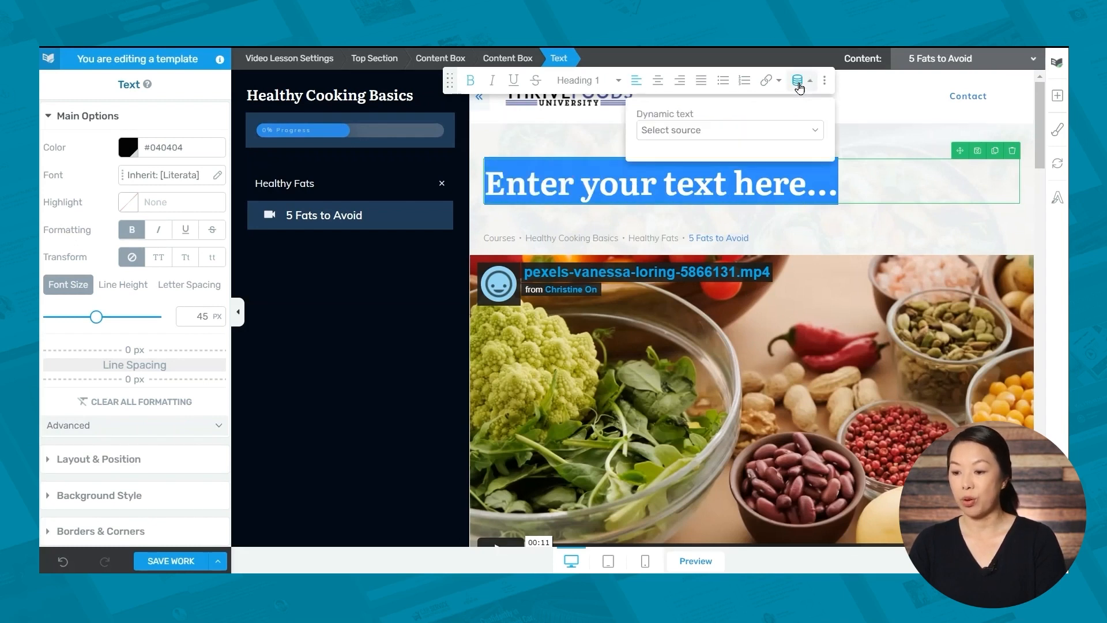
left_click(705, 132)
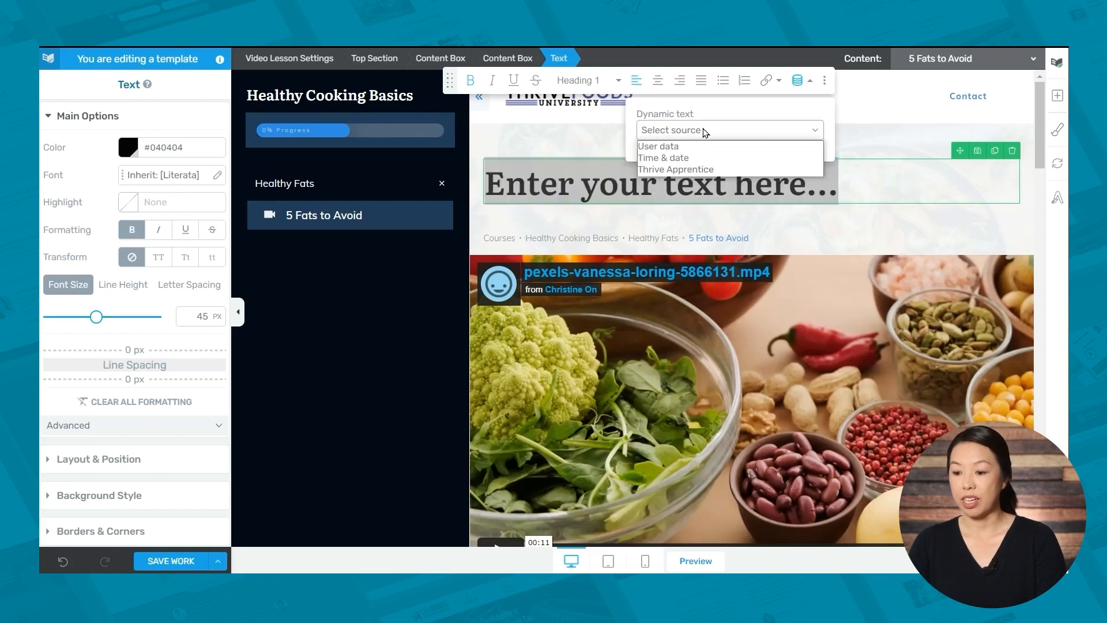
left_click(696, 173)
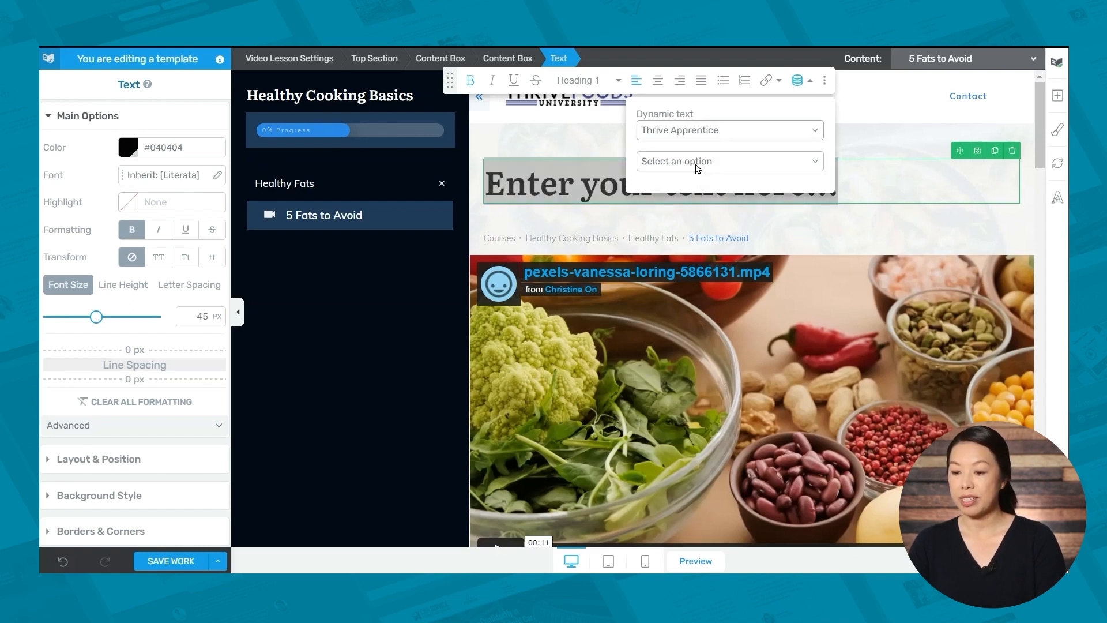
left_click(696, 162)
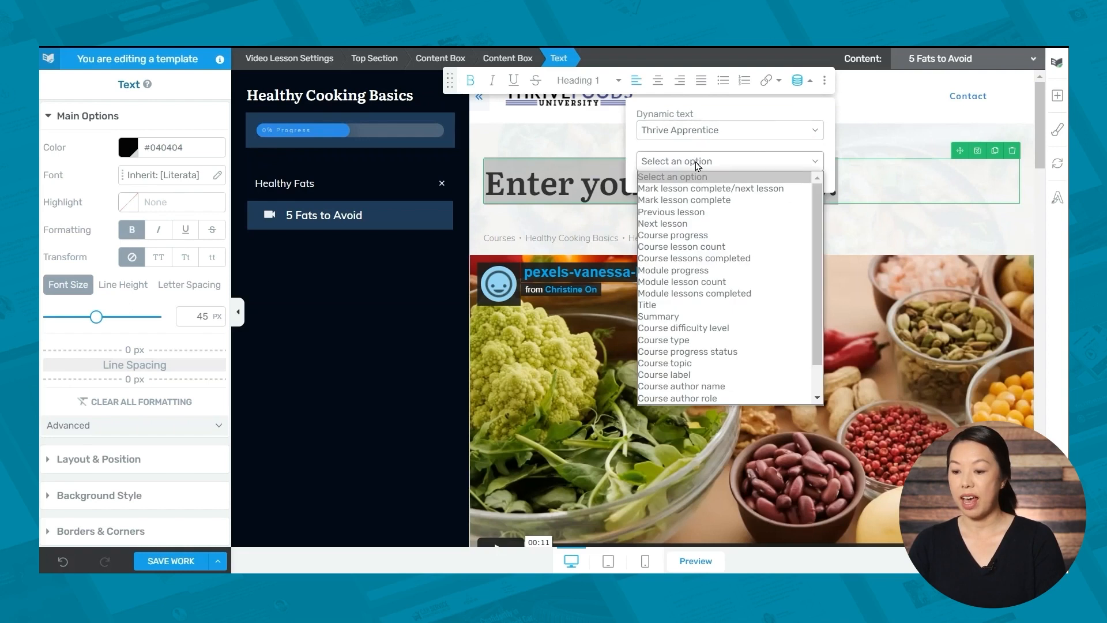
left_click(660, 305)
left_click(798, 191)
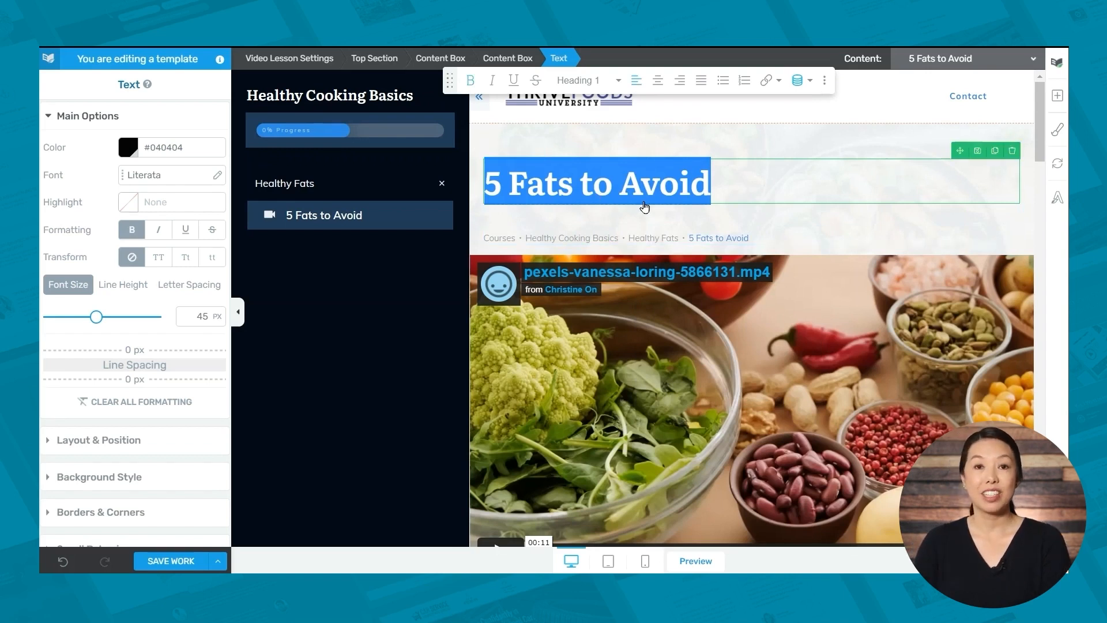
Replace the design of the whole Lesson Resources element with the Lesson Resources 10 template and save the work
scroll(635, 243, "down", 15)
scroll(637, 271, "down", 15)
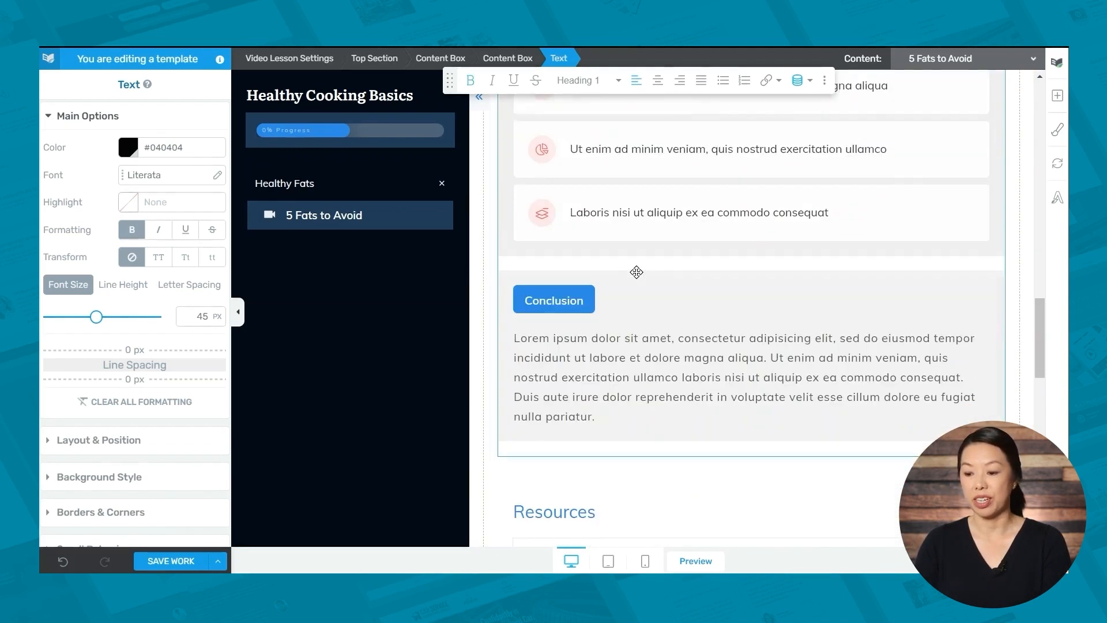
scroll(638, 280, "up", 7)
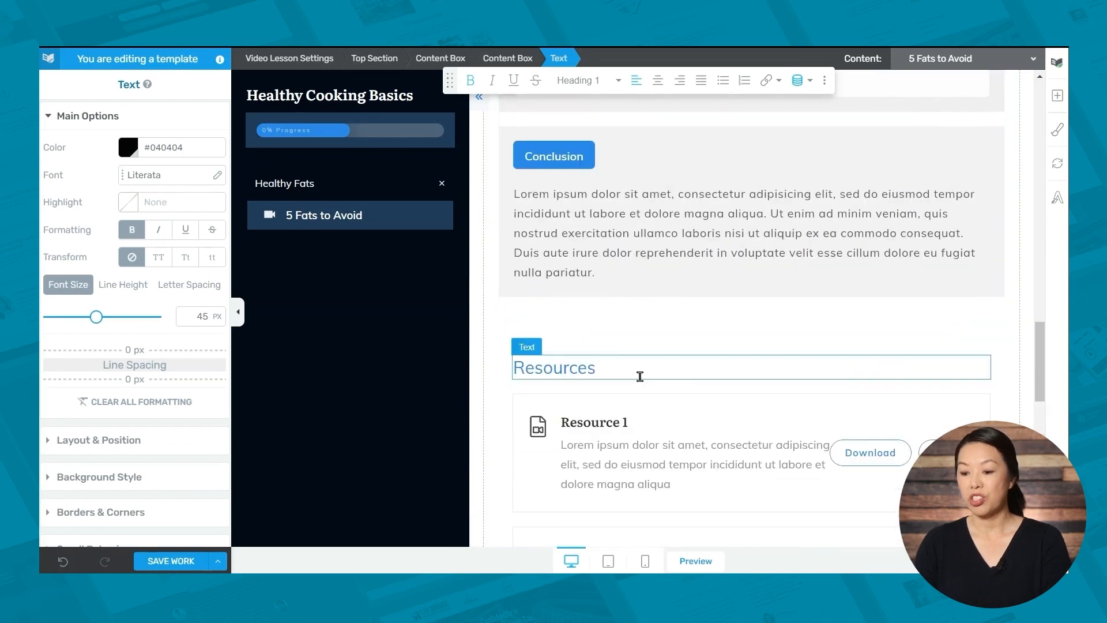
scroll(669, 282, "down", 2)
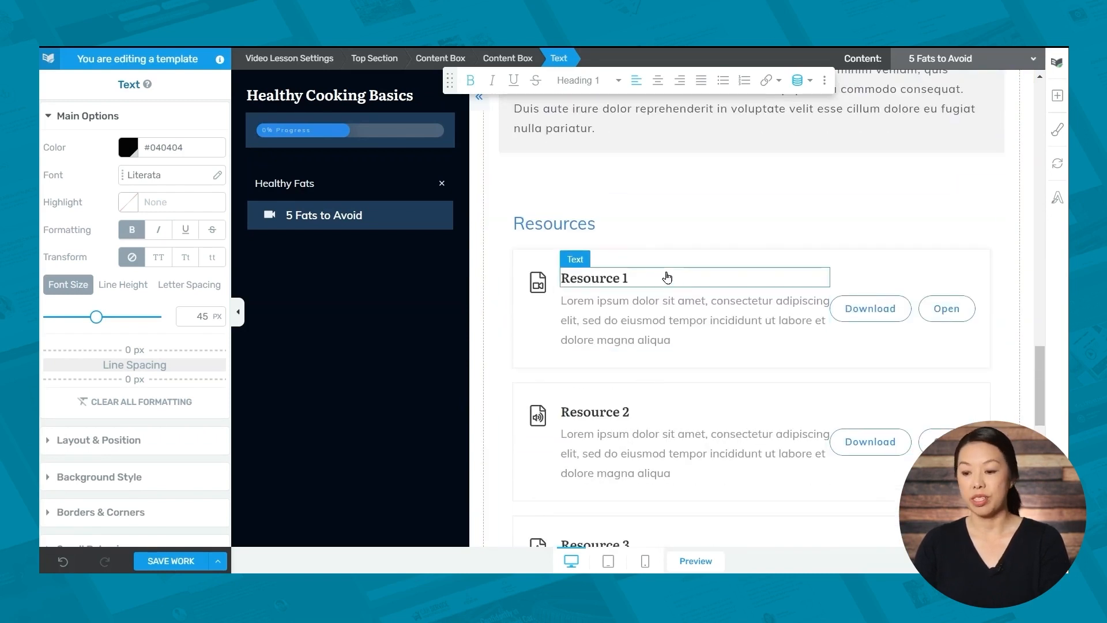
left_click(666, 326)
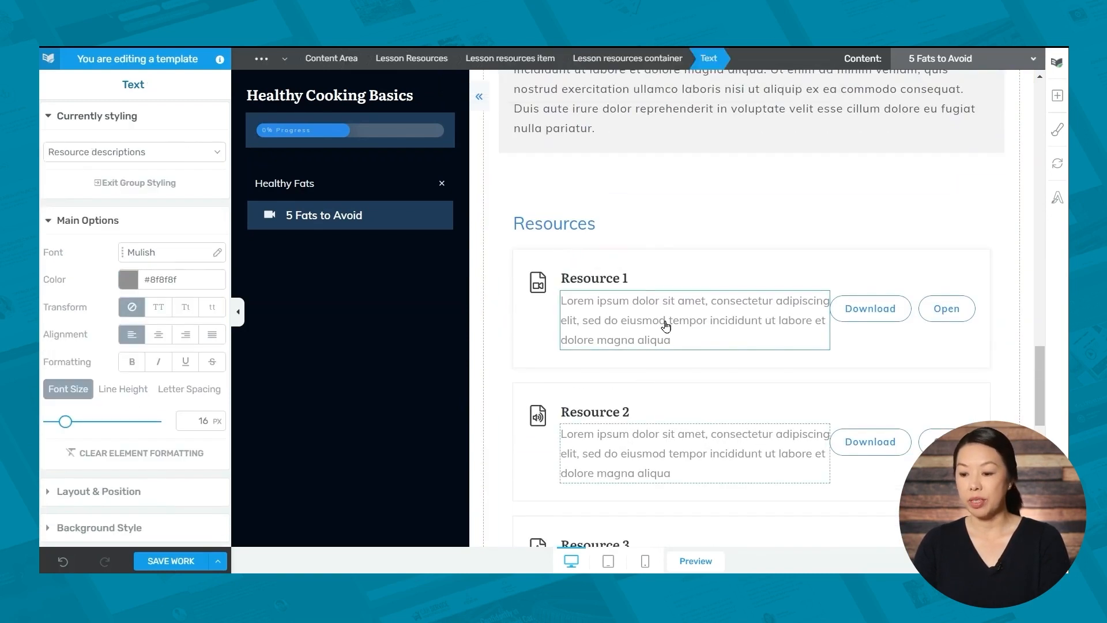
left_click(417, 59)
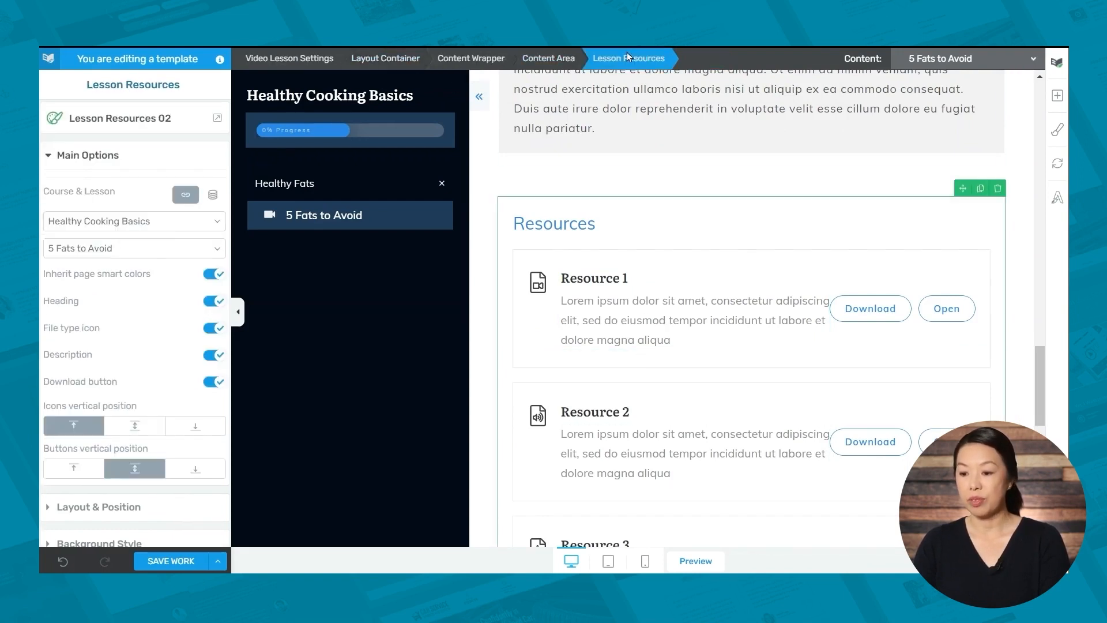
left_click(104, 122)
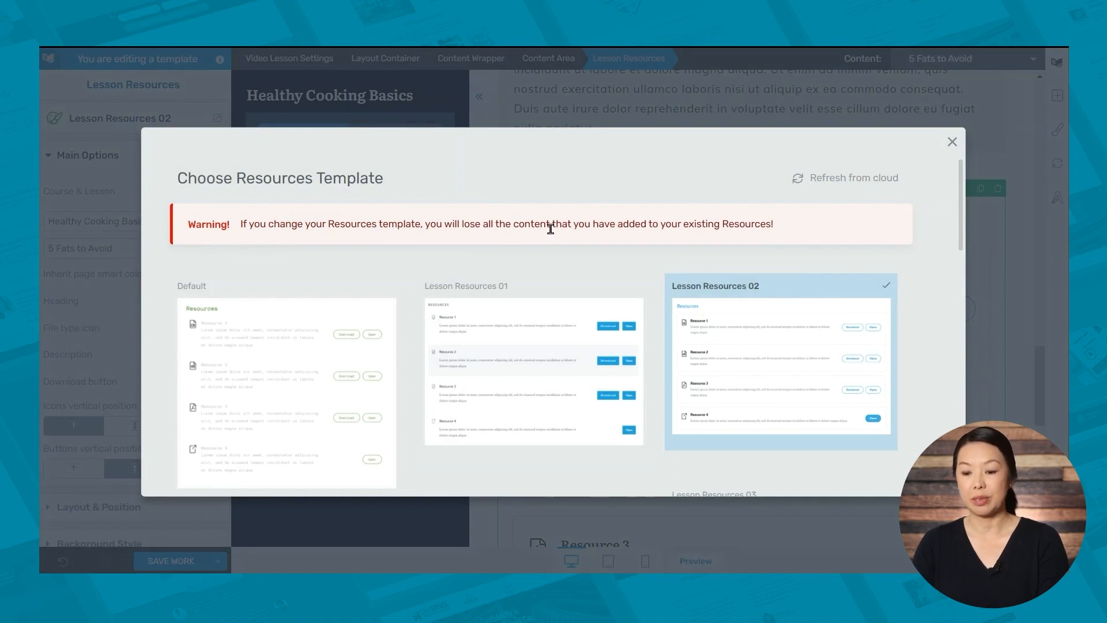
scroll(551, 229, "down", 15)
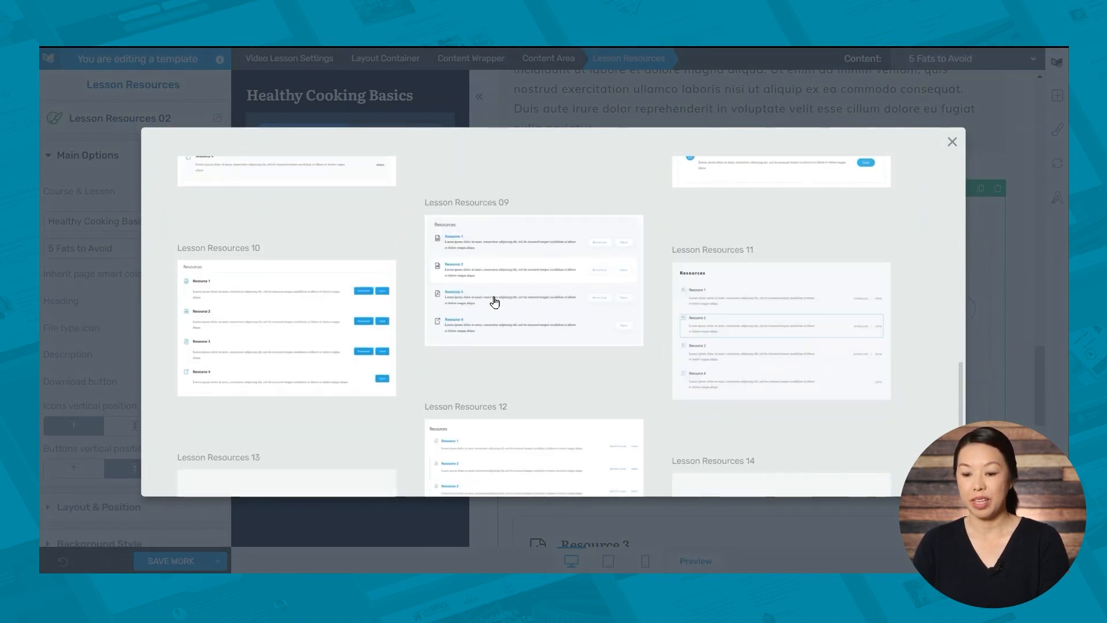
left_click(292, 321)
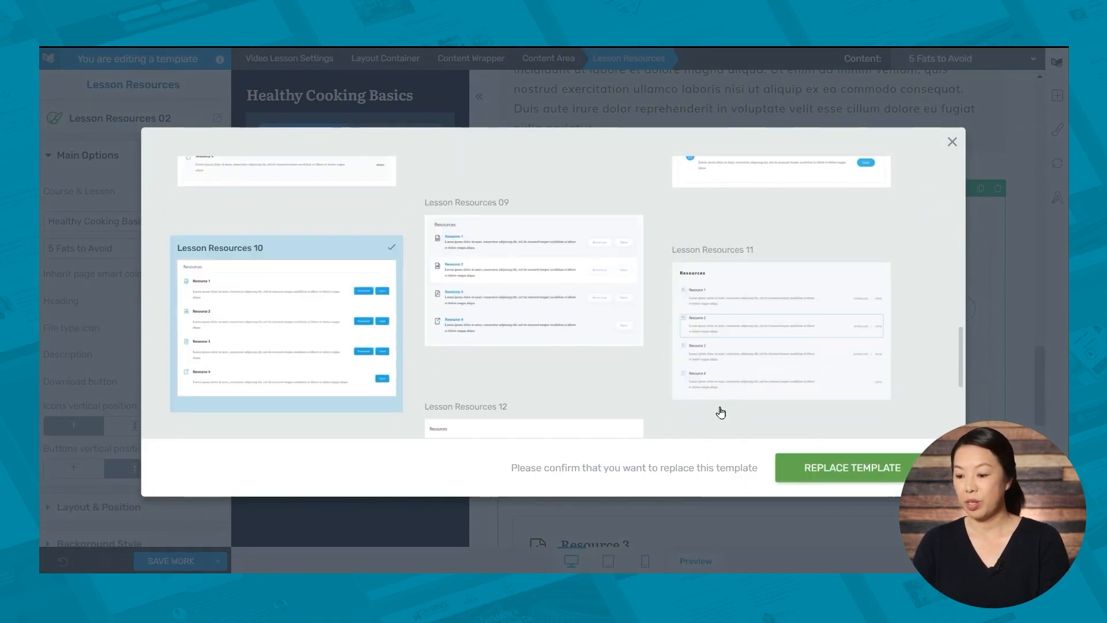
left_click(842, 466)
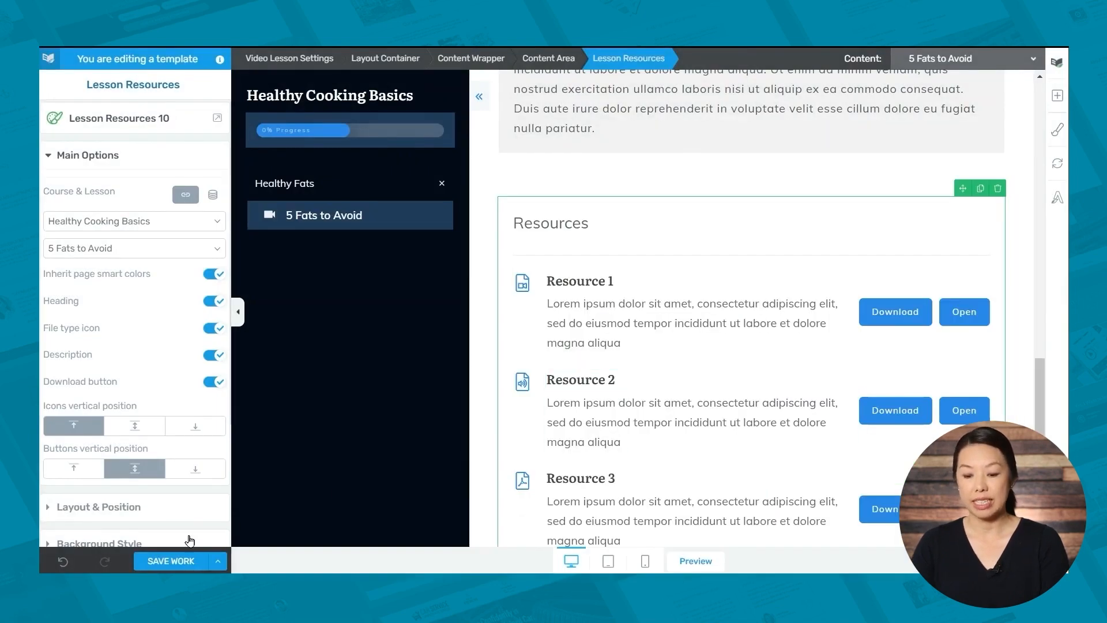
left_click(167, 560)
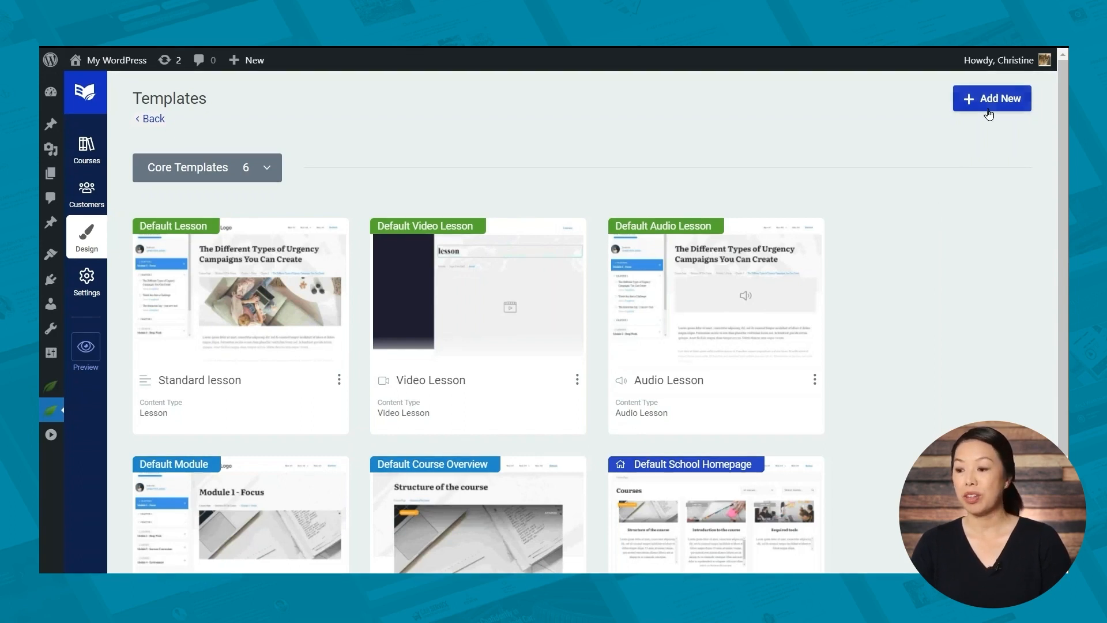
left_click(989, 109)
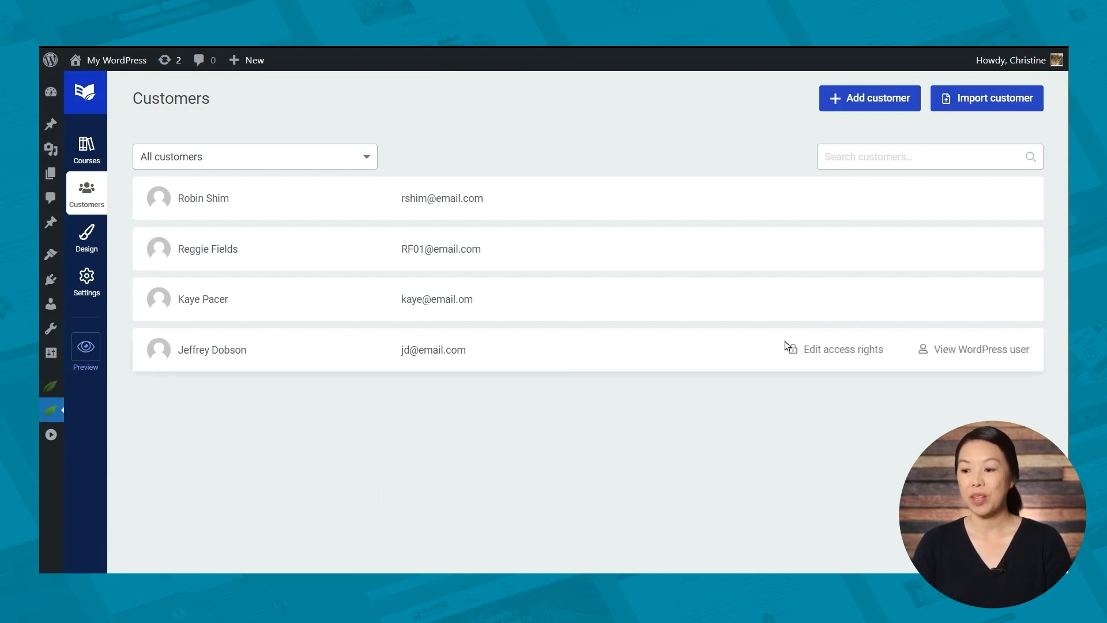
Examine the form for adding a new customer and the bulk import form for a list of names and emails, closing each without saving
left_click(875, 107)
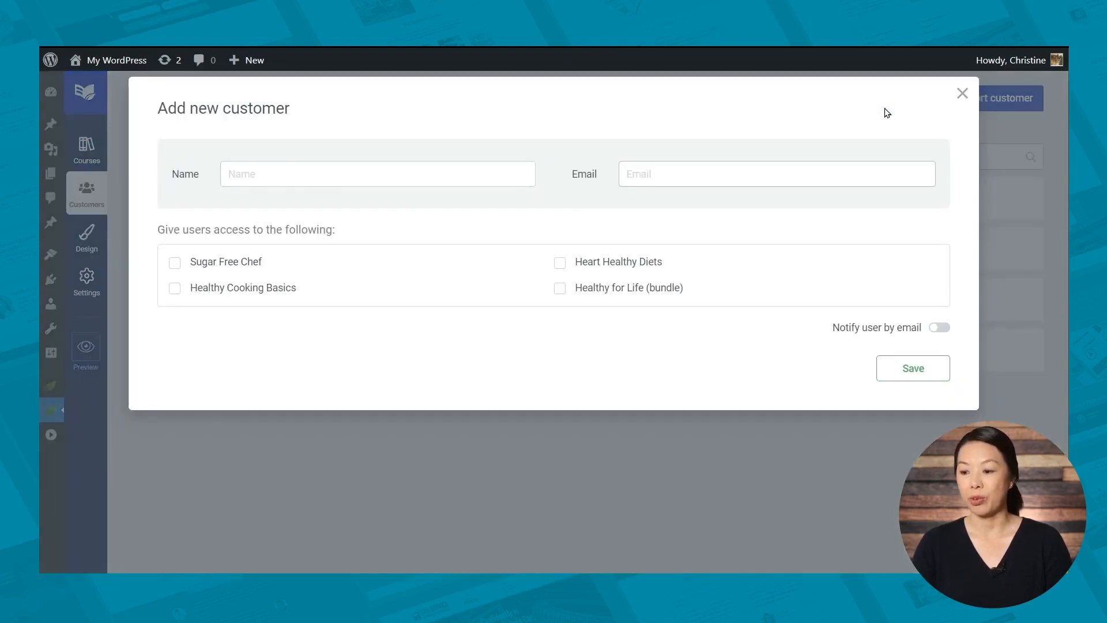
left_click(964, 94)
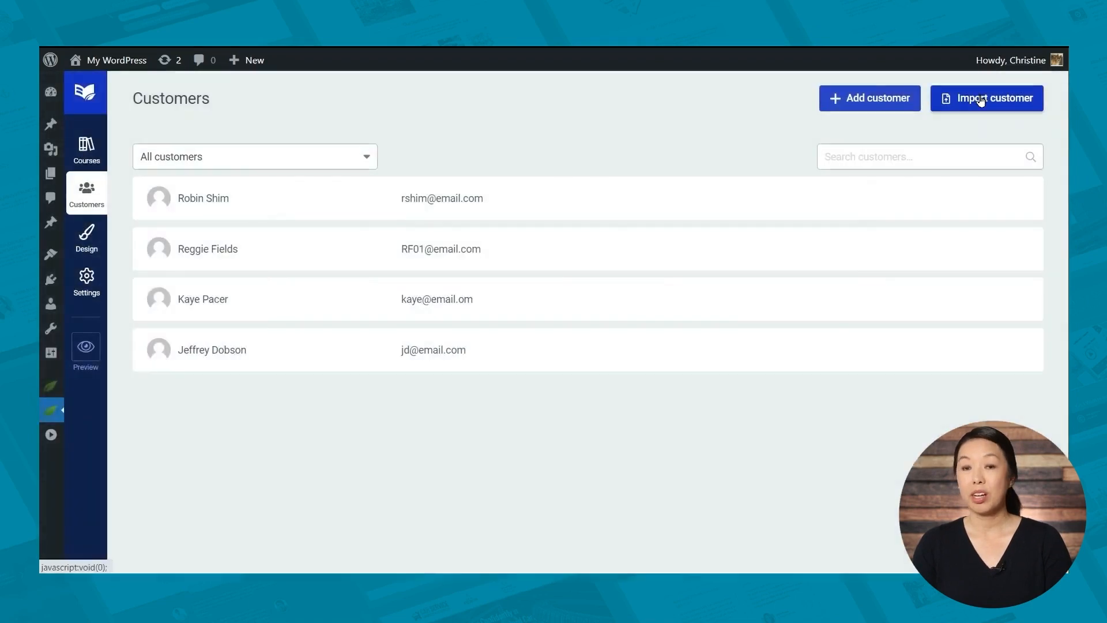
left_click(983, 102)
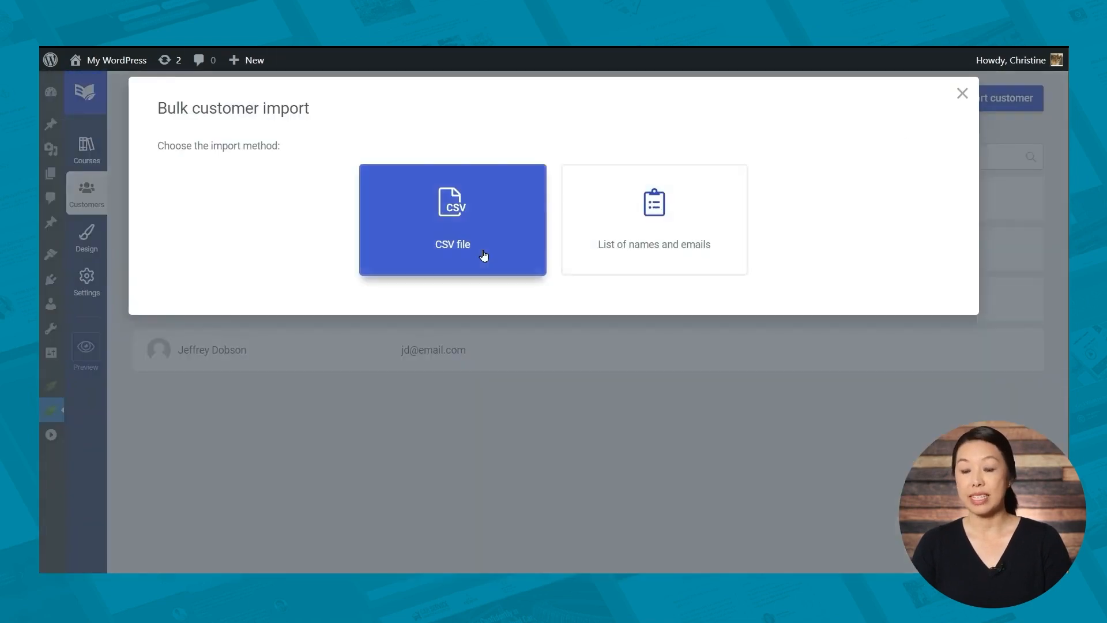
left_click(645, 257)
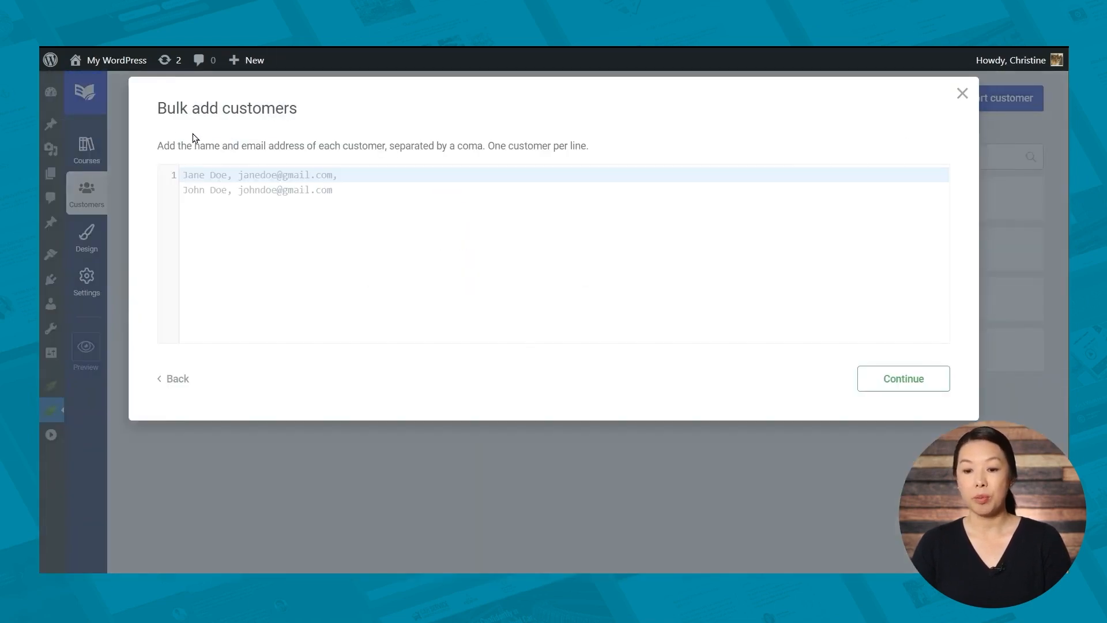
left_click(963, 93)
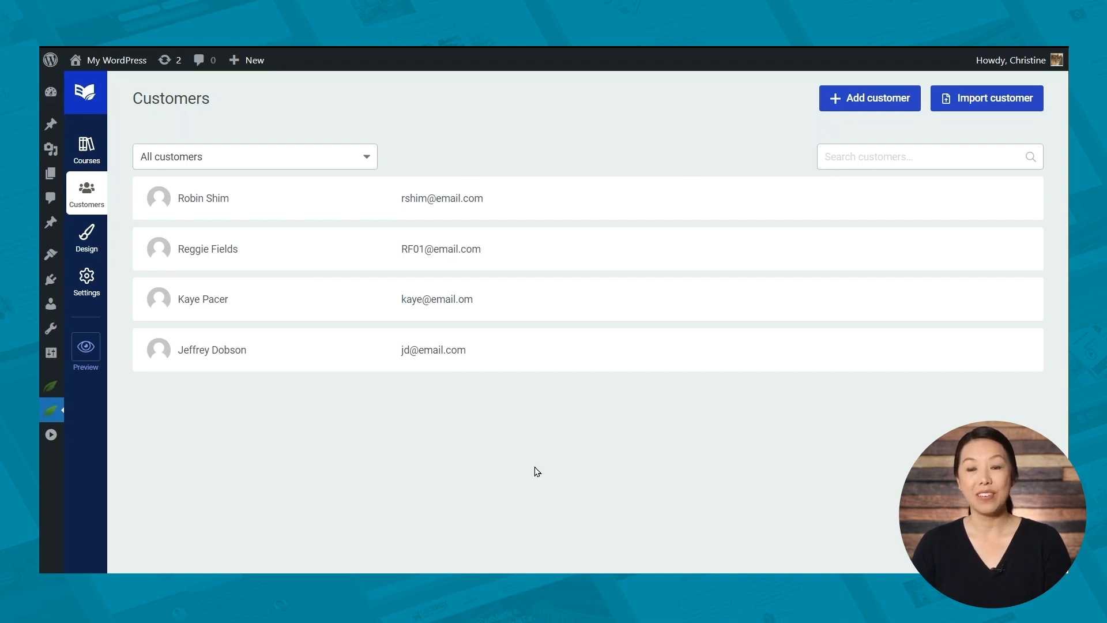
Open the access rights of the first customer in the Customers list
left_click(850, 199)
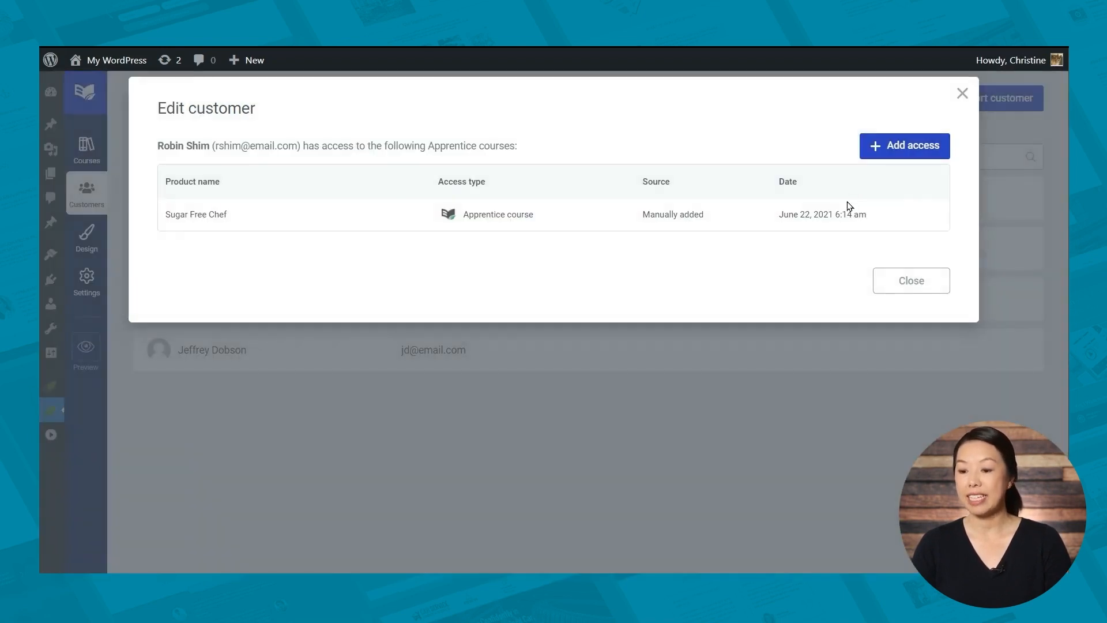